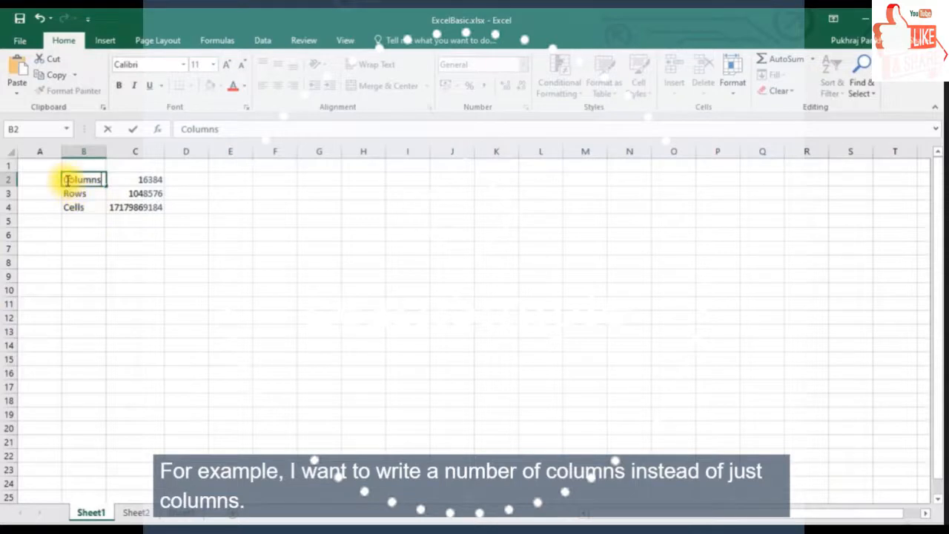
Edit the text in cell B2 so that it reads "Number of Columns"
click(65, 179)
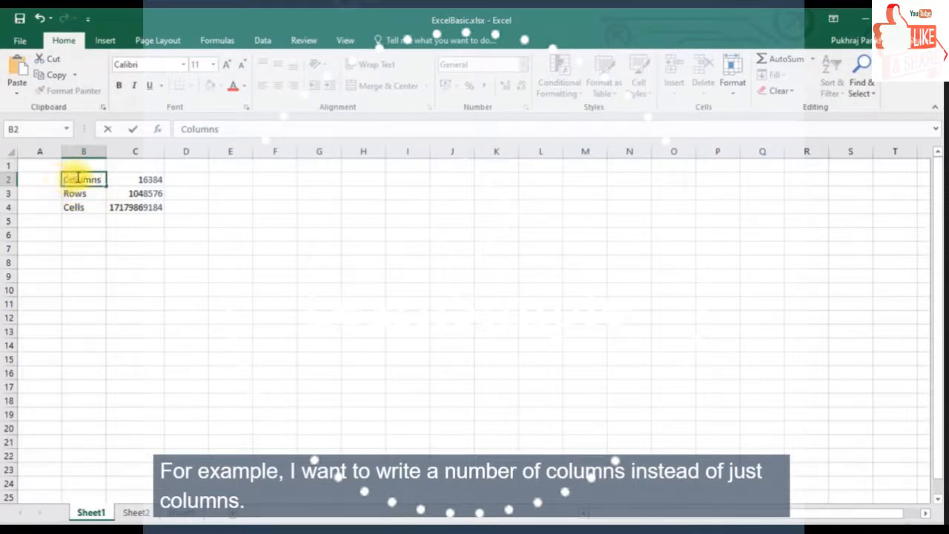
key(Escape)
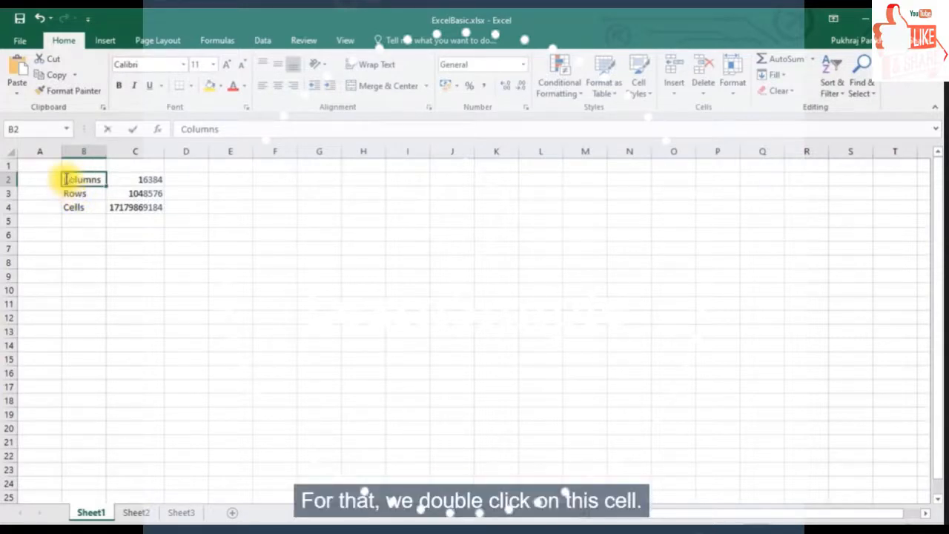
double_click(66, 179)
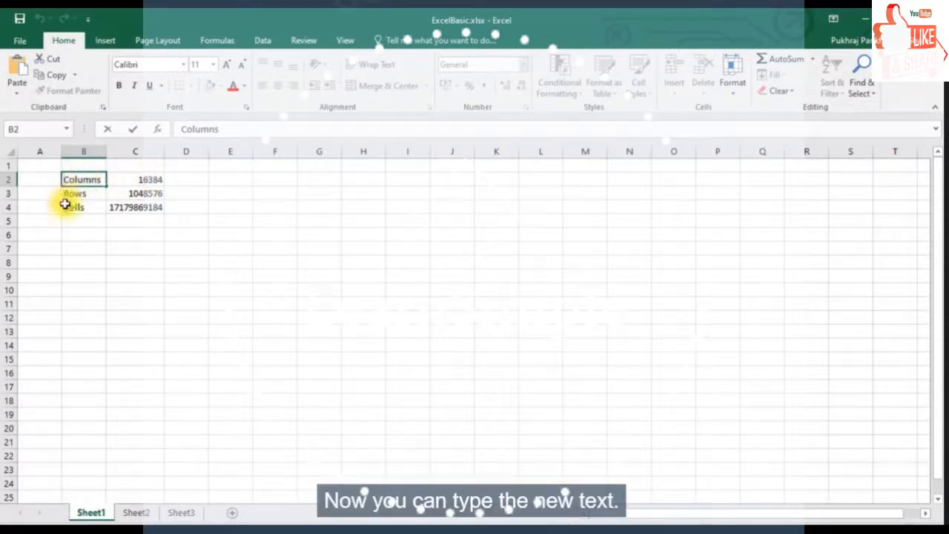
text(N)
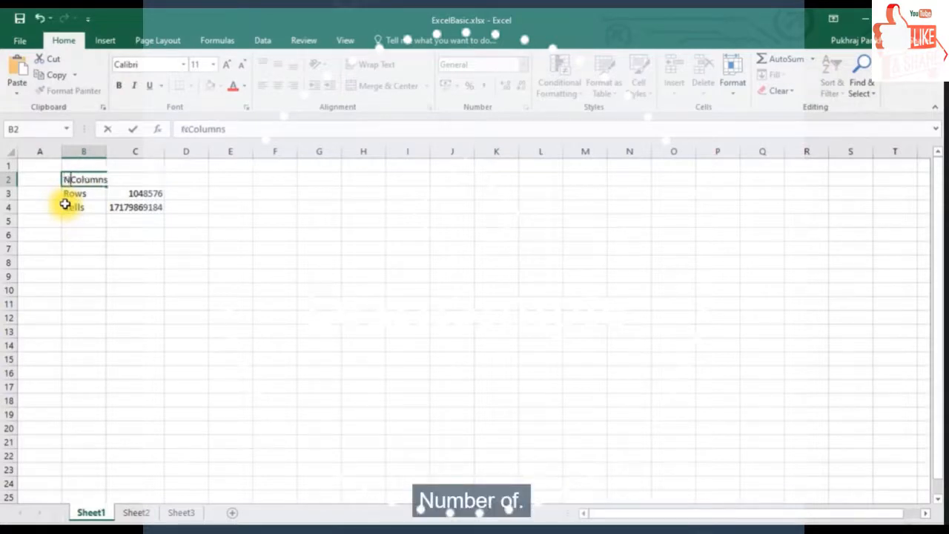
text(umber )
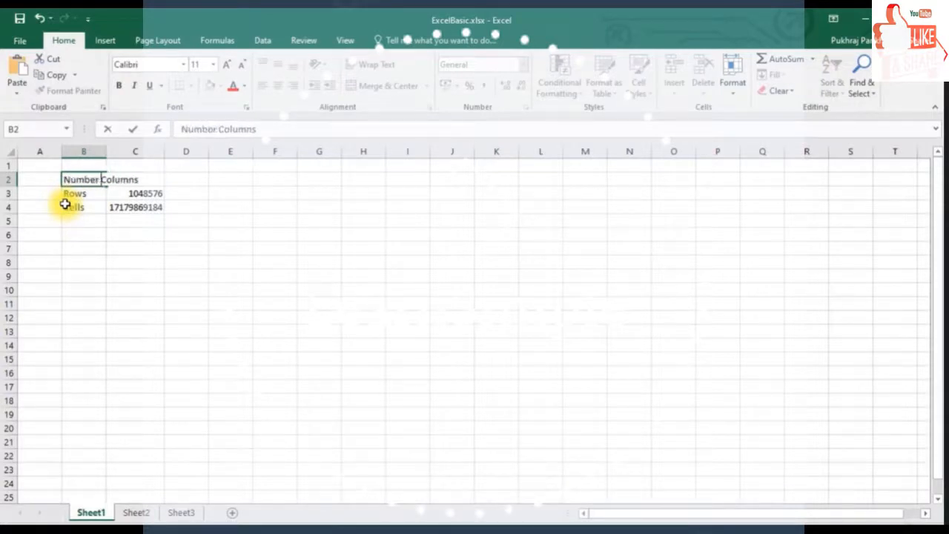
text(of)
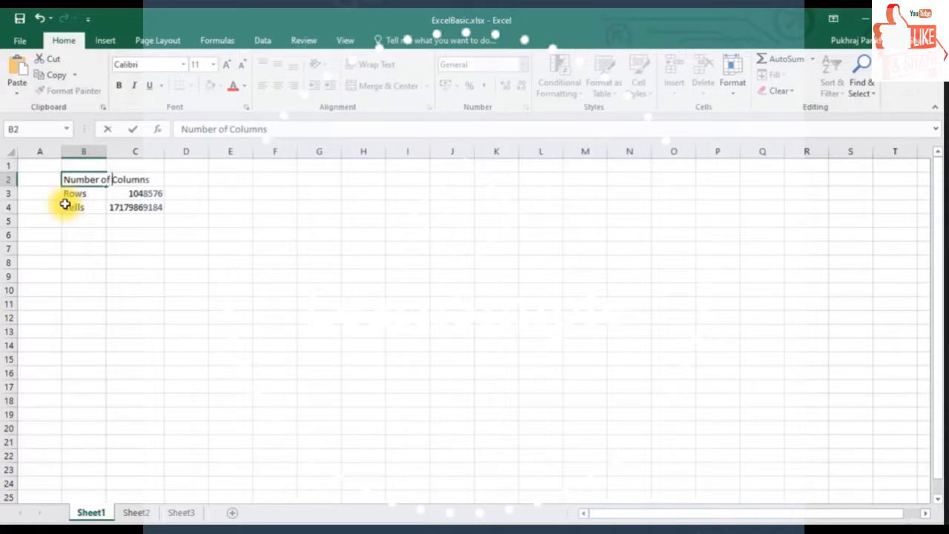
key(Return)
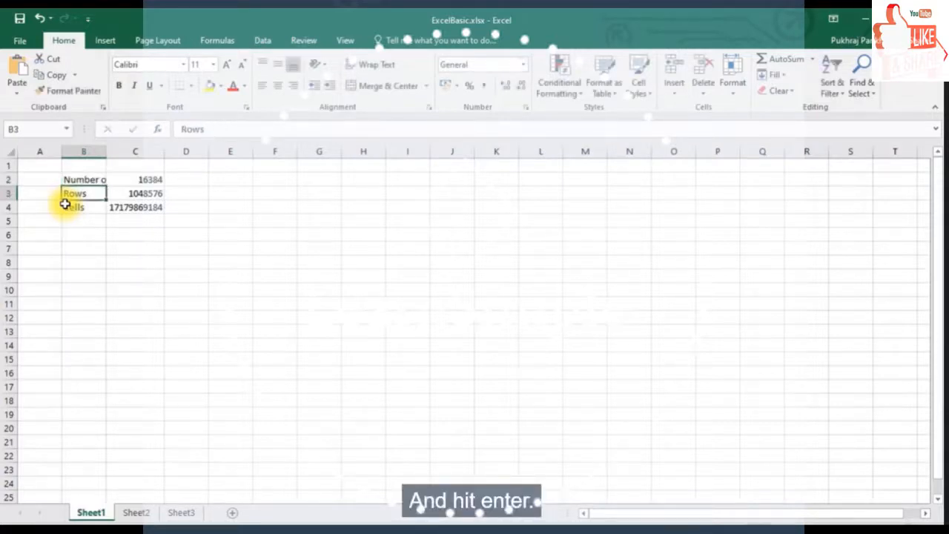
click(94, 178)
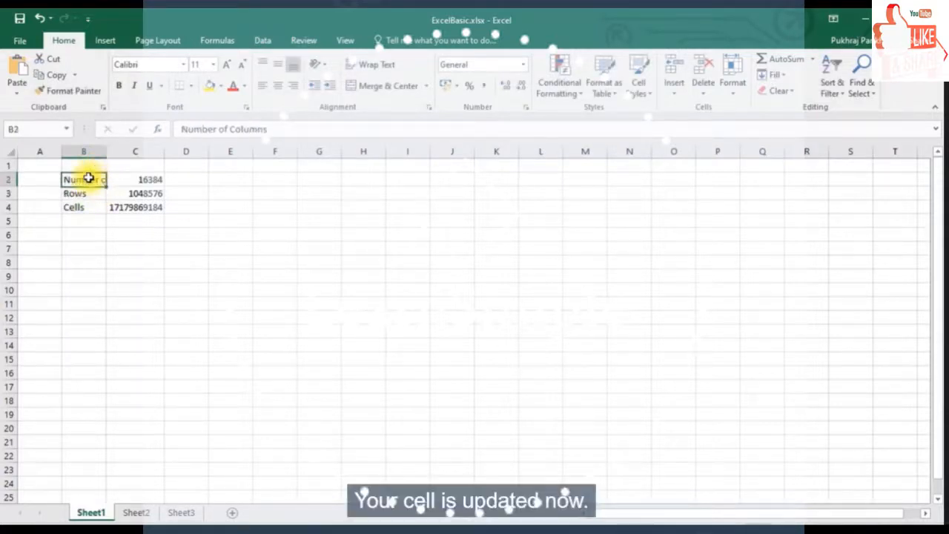
Remove the "Number of" part from cell B2 using the formula bar, leaving only "Columns"
click(86, 194)
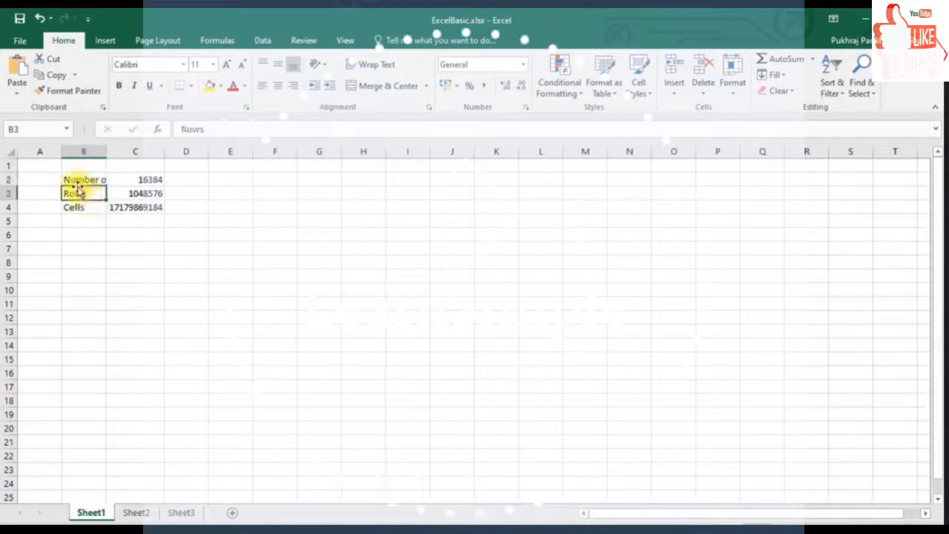
click(86, 183)
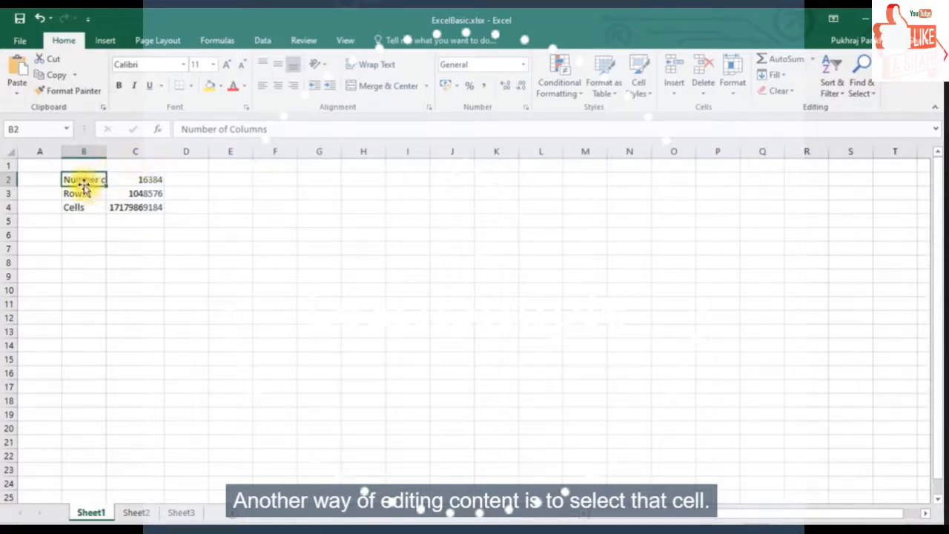
click(78, 192)
click(72, 180)
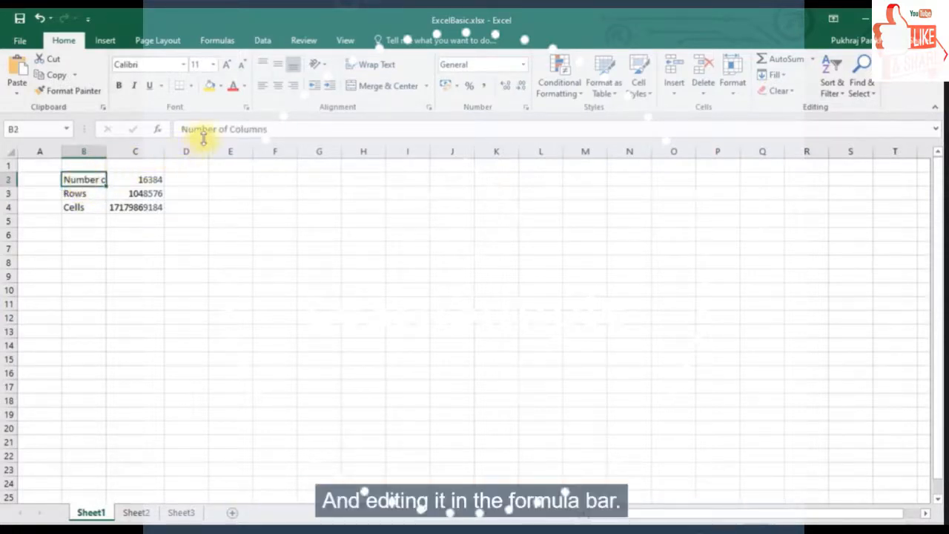
click(230, 129)
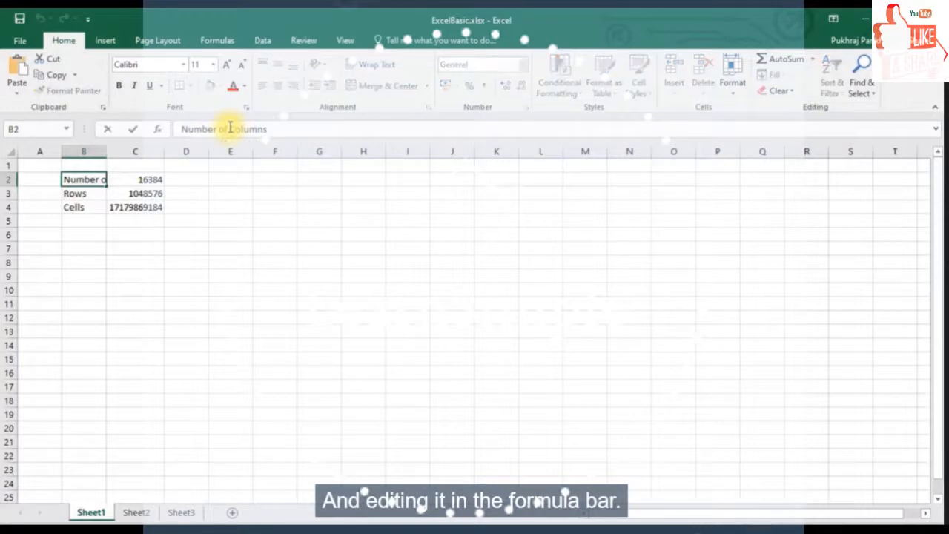
drag(230, 129, 181, 130)
key(BackSpace)
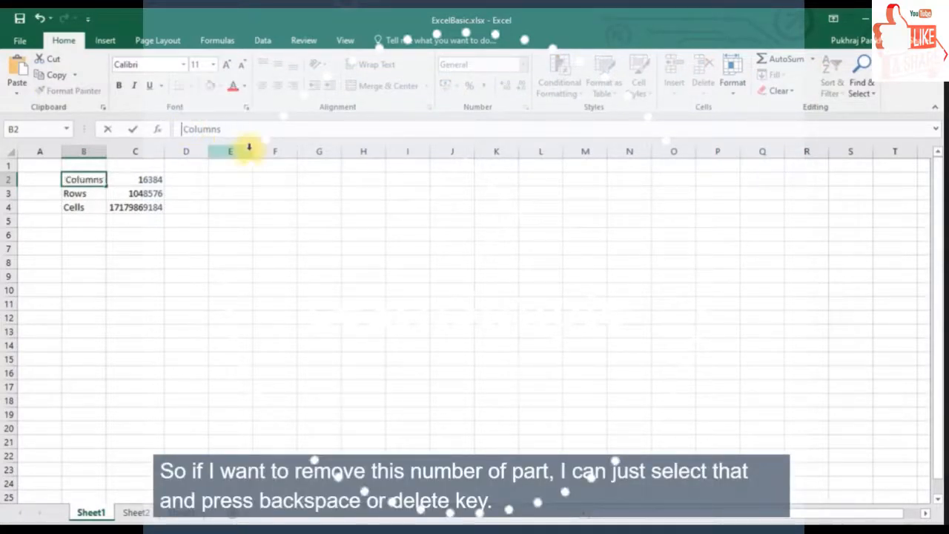
key(Delete)
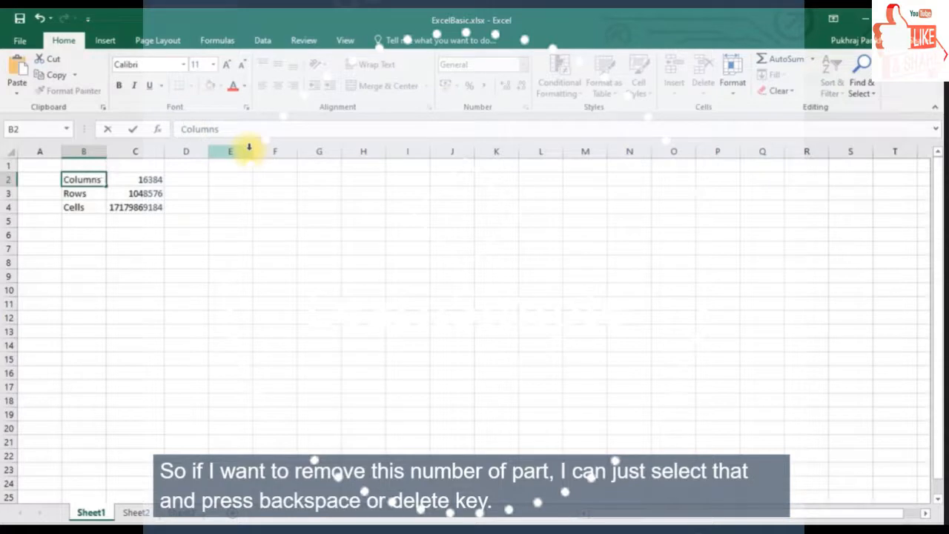
key(Return)
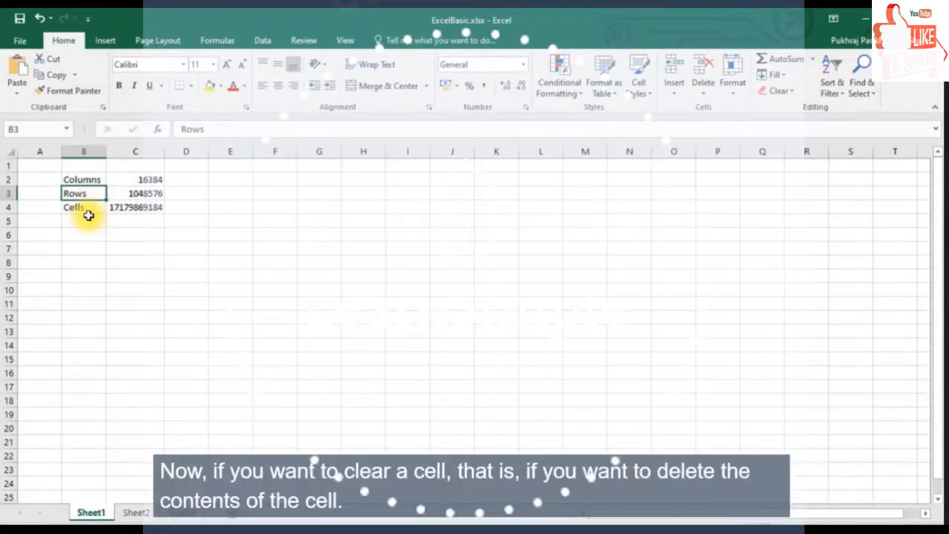
Clear the contents of cell B2 and enter "Columns" as its new text
click(79, 182)
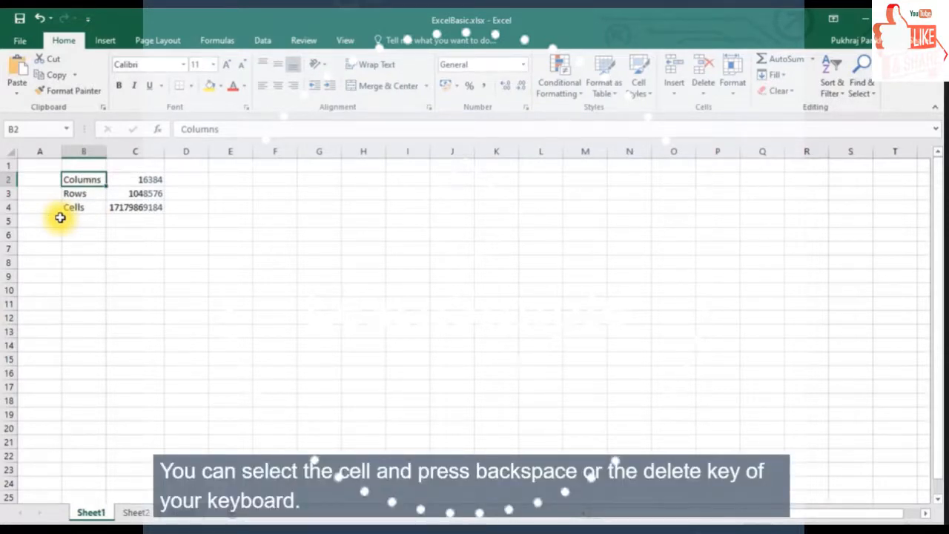
key(BackSpace)
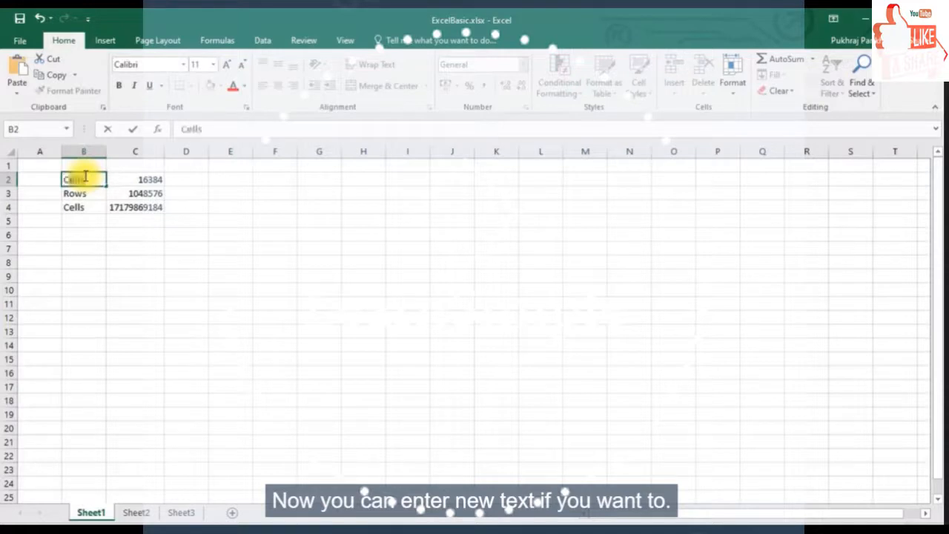
text(Columns)
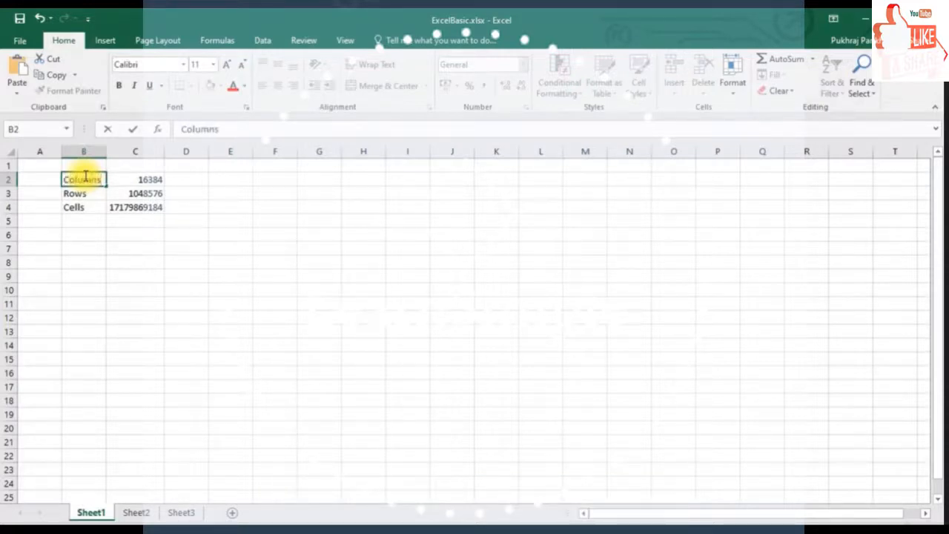
click(220, 222)
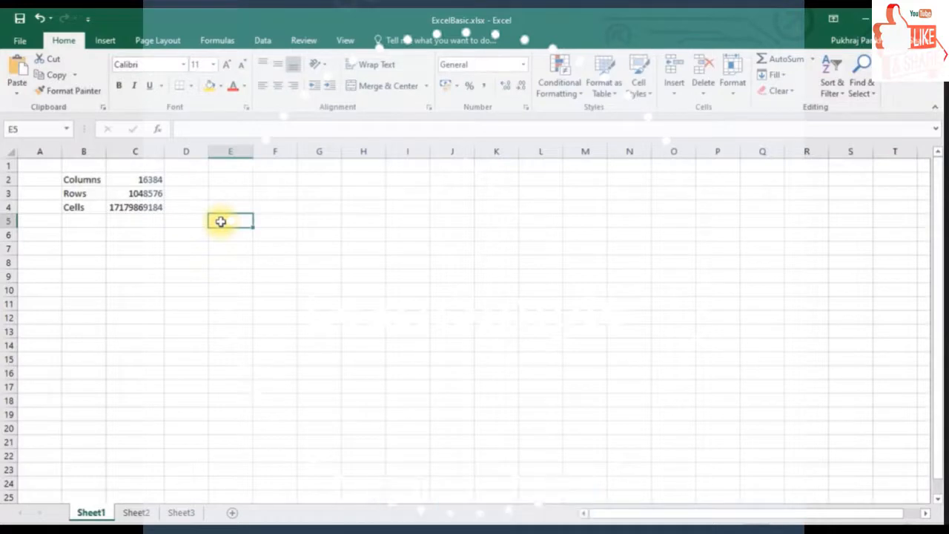
Replace the text in cell B2 by entering "Columns" directly over the existing content
click(90, 179)
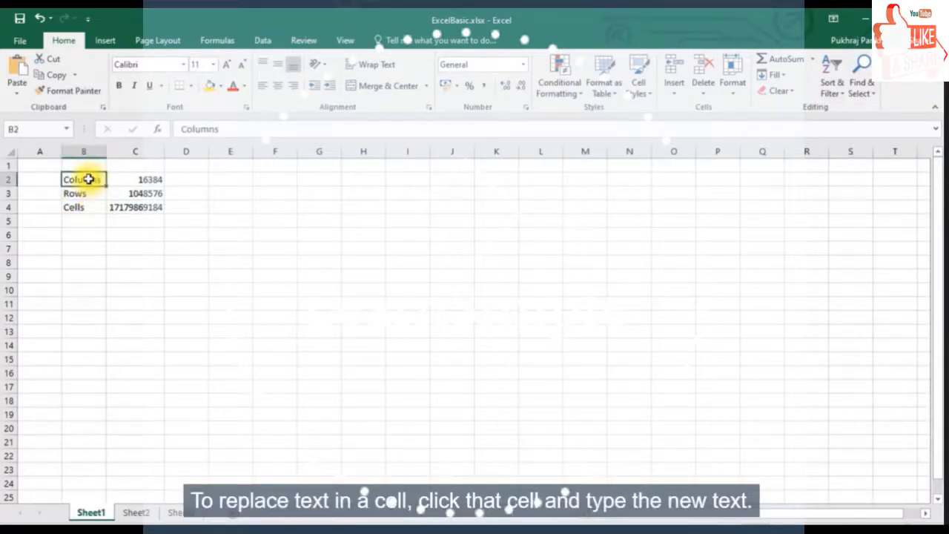
text(Columns)
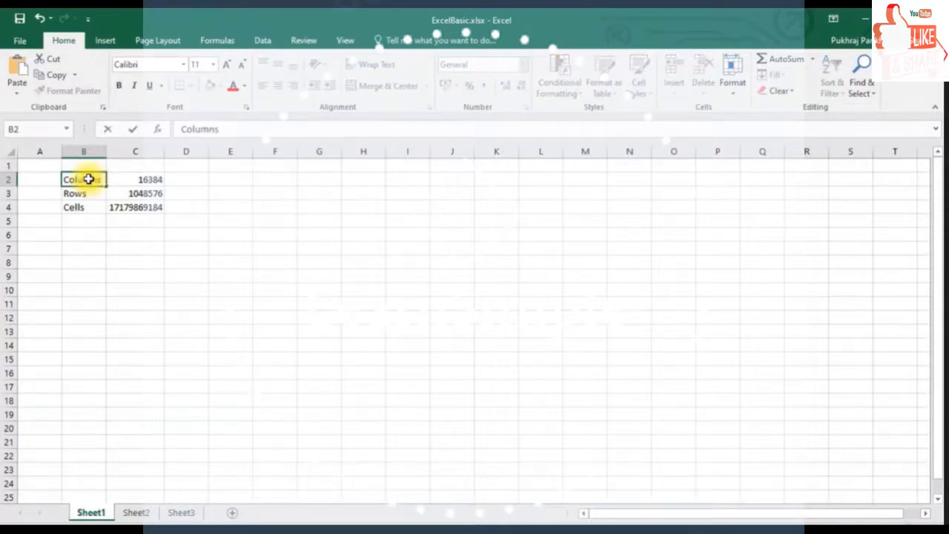
key(Return)
click(88, 179)
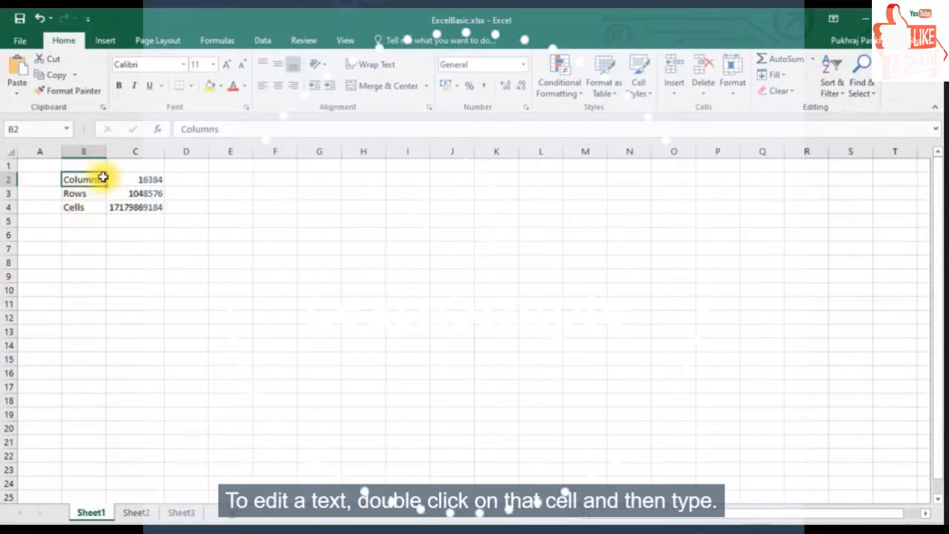
Shorten the label in cell B2 to "Cols" by editing it inside the cell
double_click(85, 180)
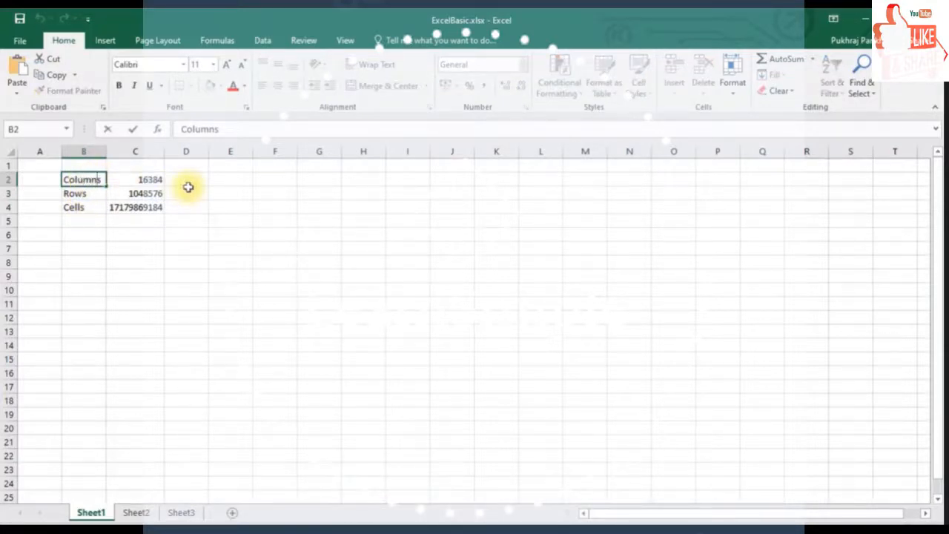
key(BackSpace)
key(BackSpace)
key(BackSpace)
key(Return)
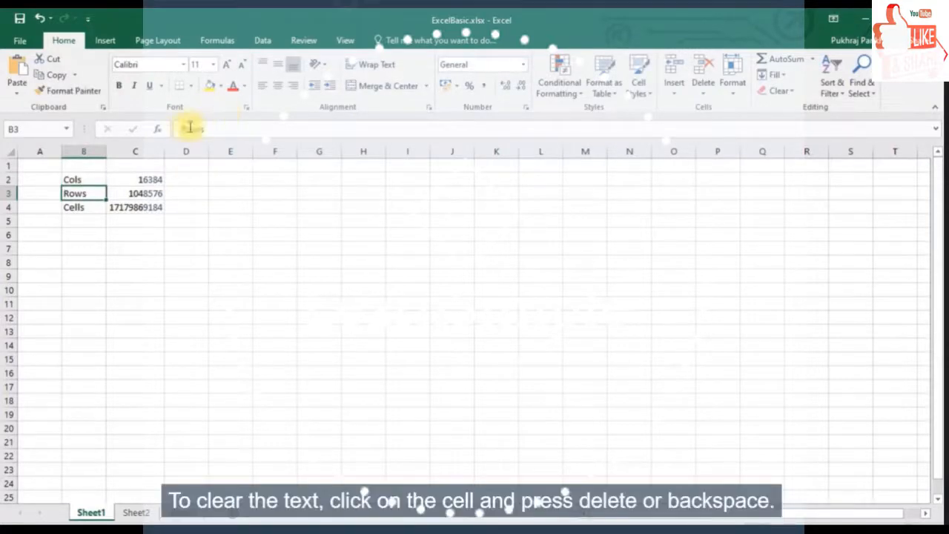
Delete the "Cols" label from cell B2 and enter "Columns" in its place
click(104, 180)
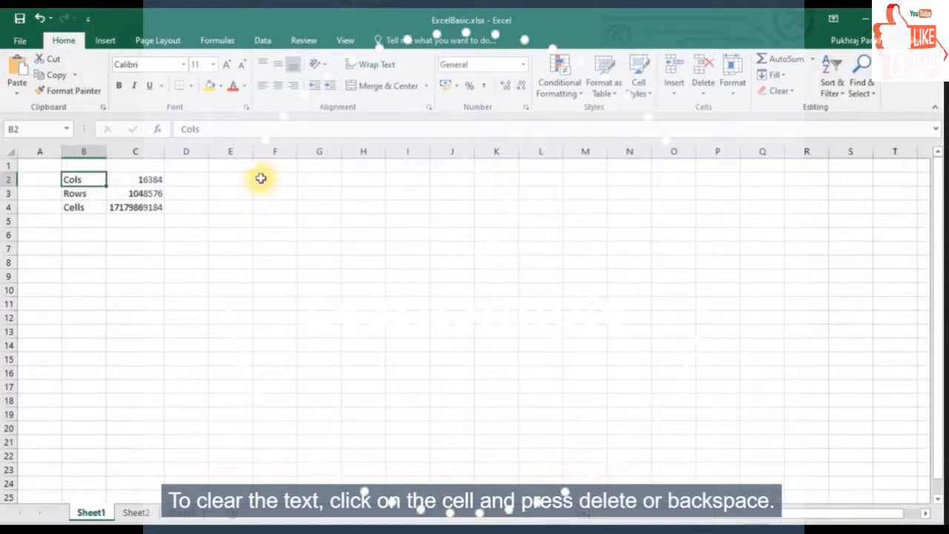
key(Delete)
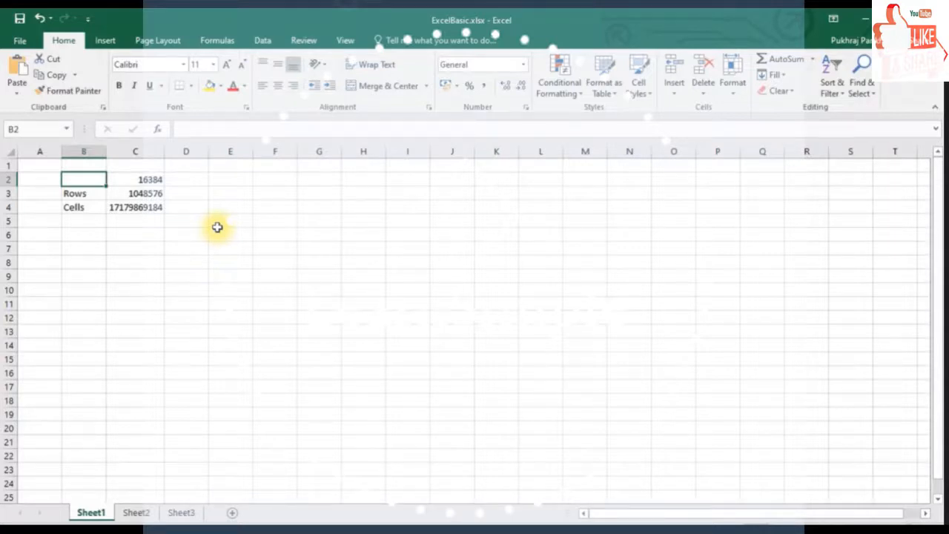
text(Columns)
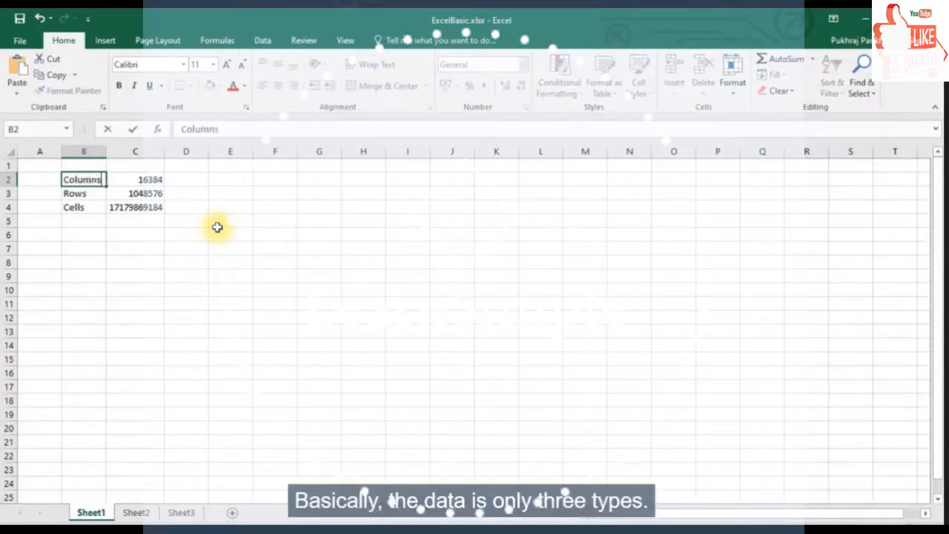
key(Return)
Inspect the kinds of data stored in cells B2, C2 and C4
click(87, 176)
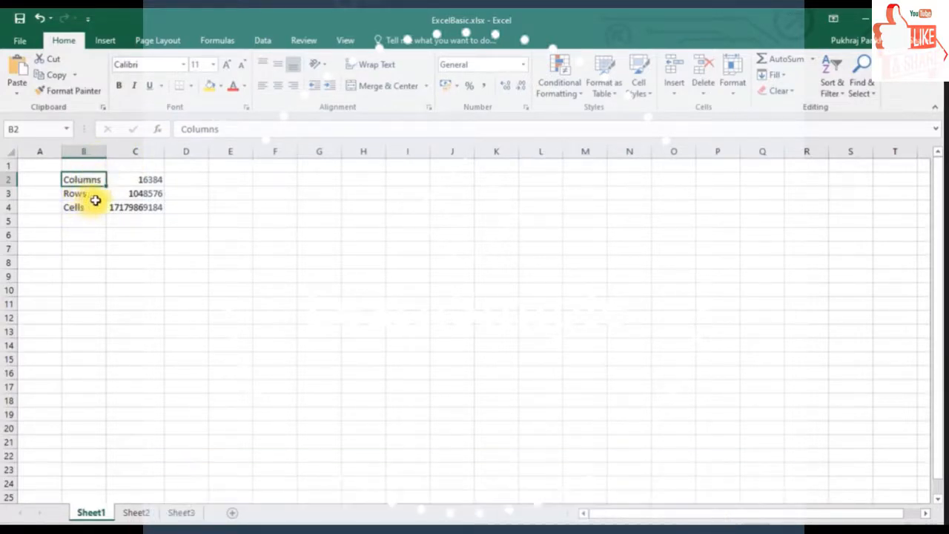
click(144, 182)
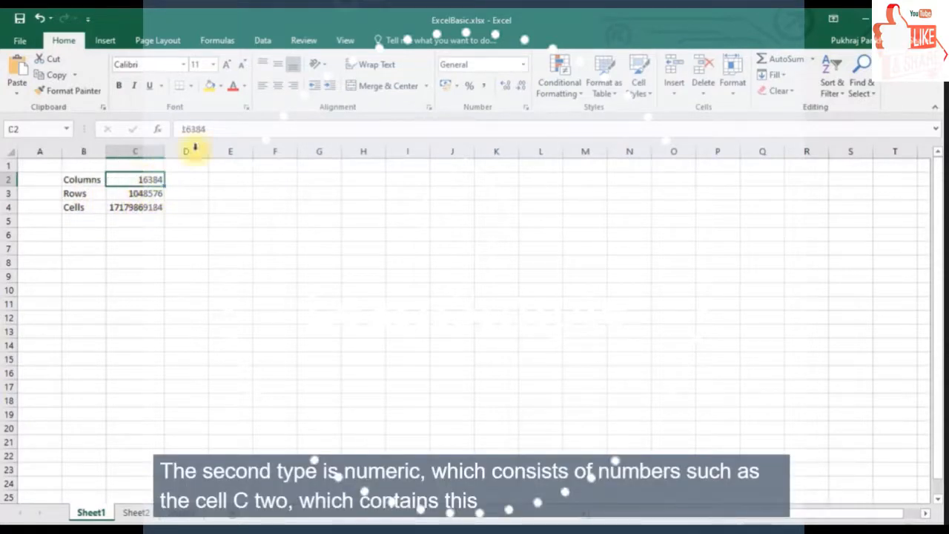
click(211, 130)
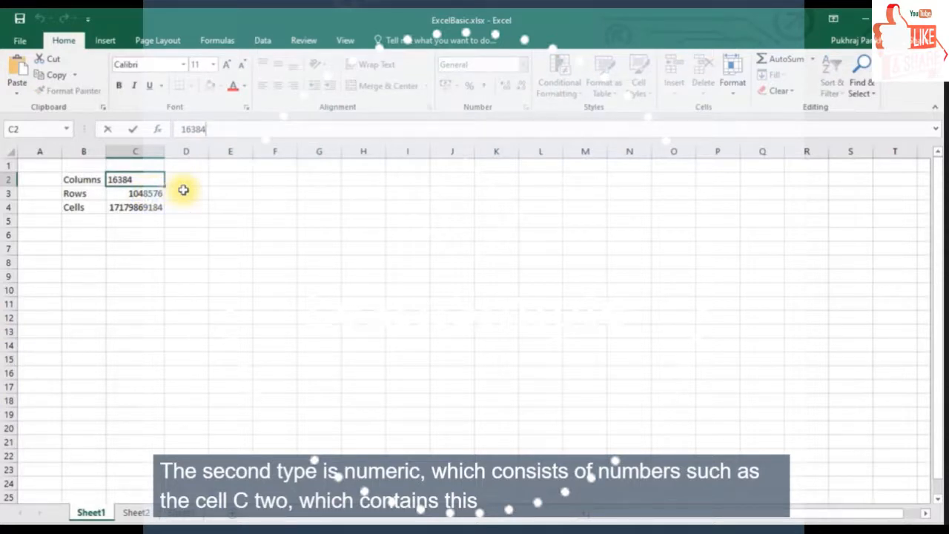
key(Escape)
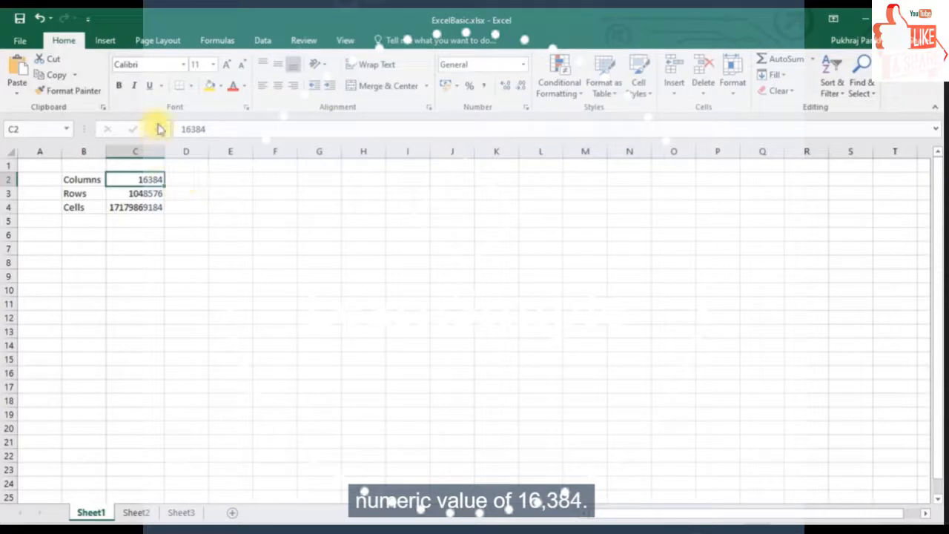
click(141, 207)
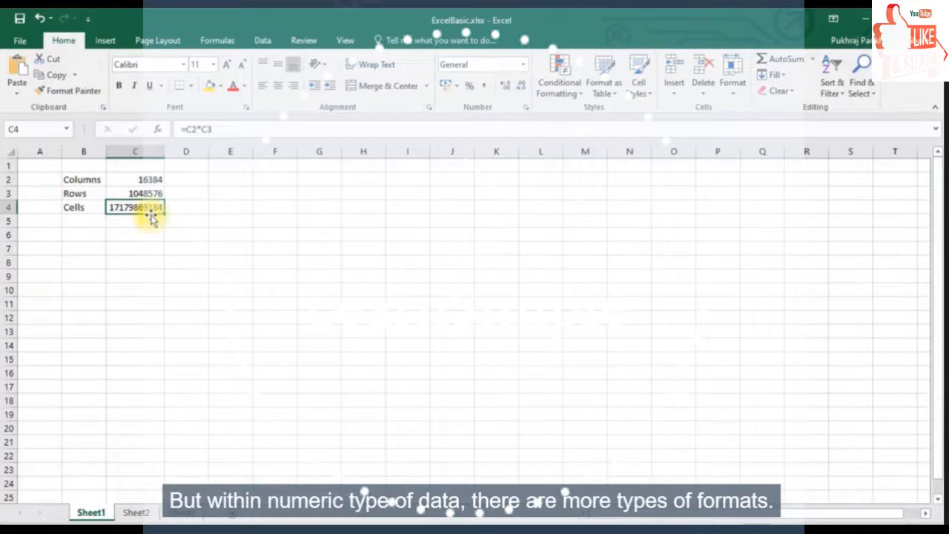
Apply the Number format to the column count in cell C2
click(134, 181)
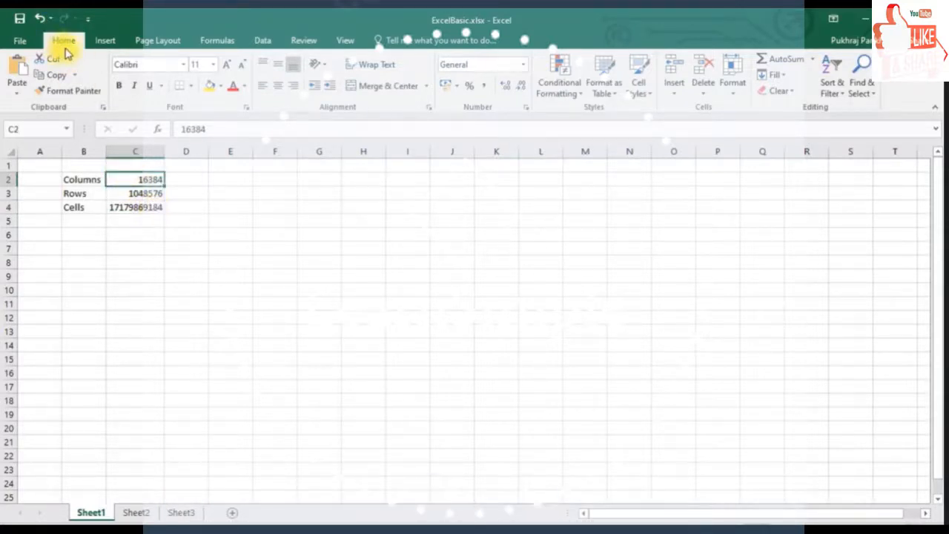
click(523, 67)
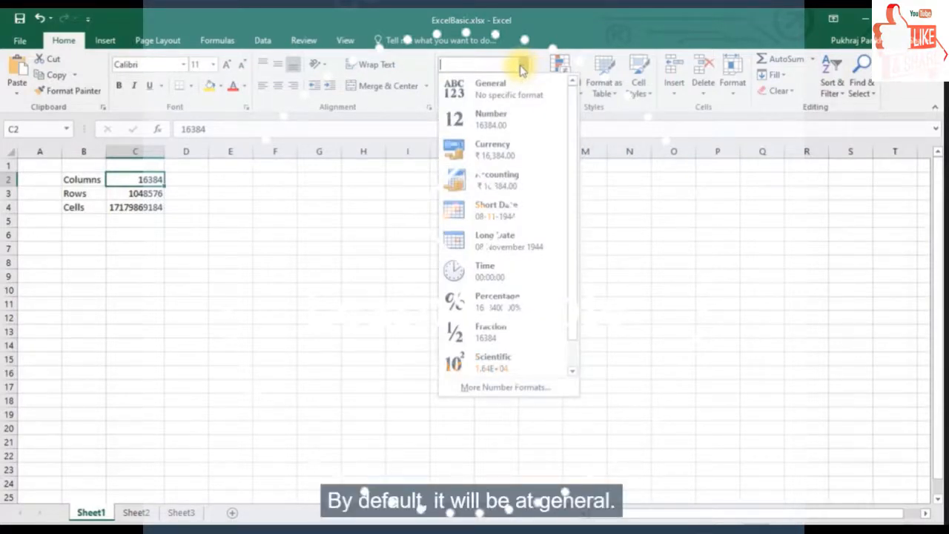
click(508, 121)
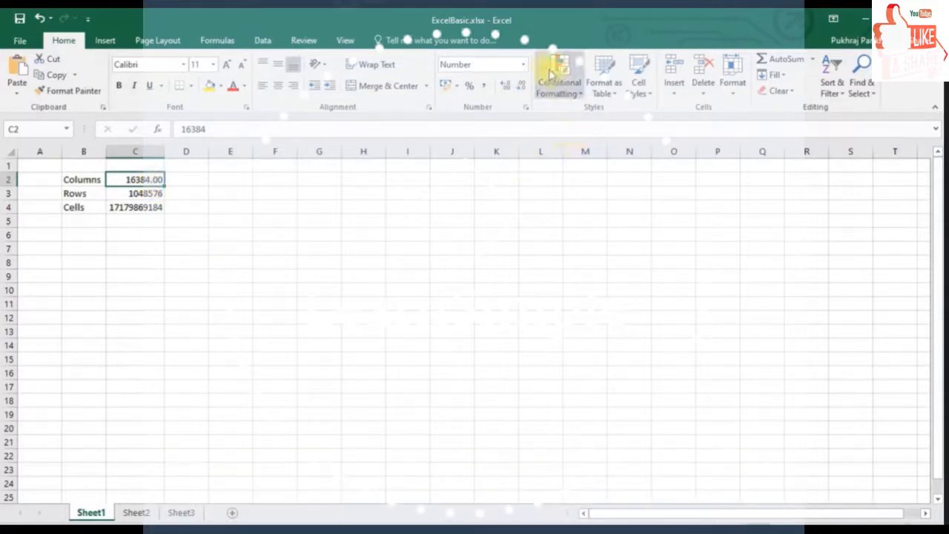
Apply the Currency format to the column count in cell C2
click(527, 70)
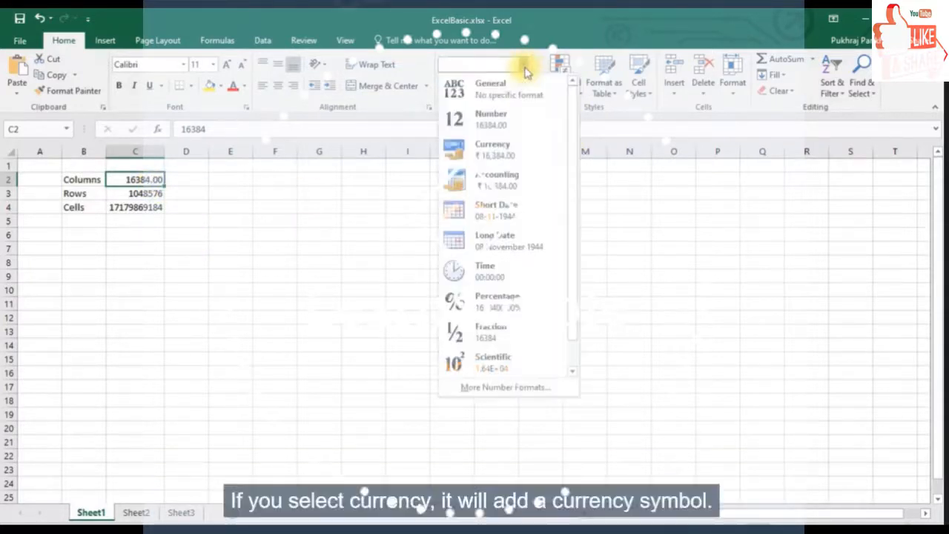
click(492, 154)
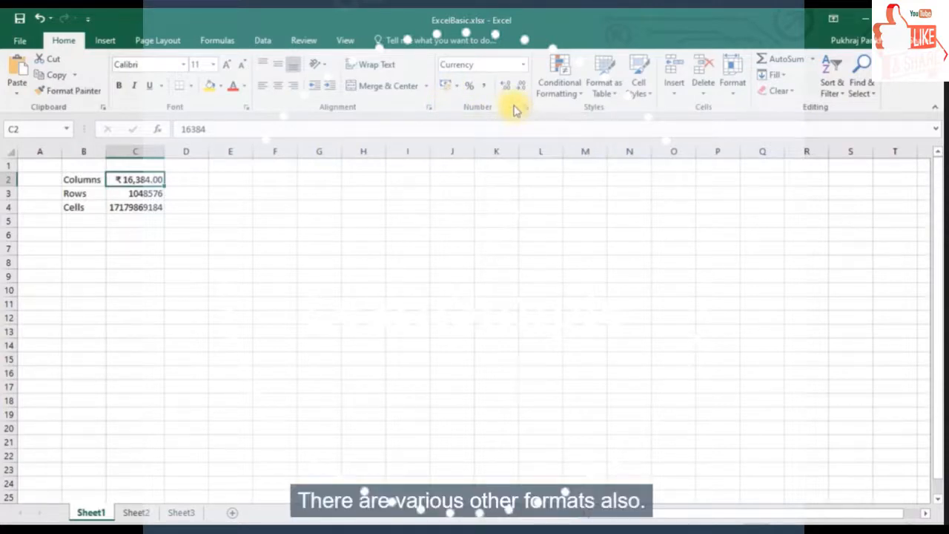
click(522, 64)
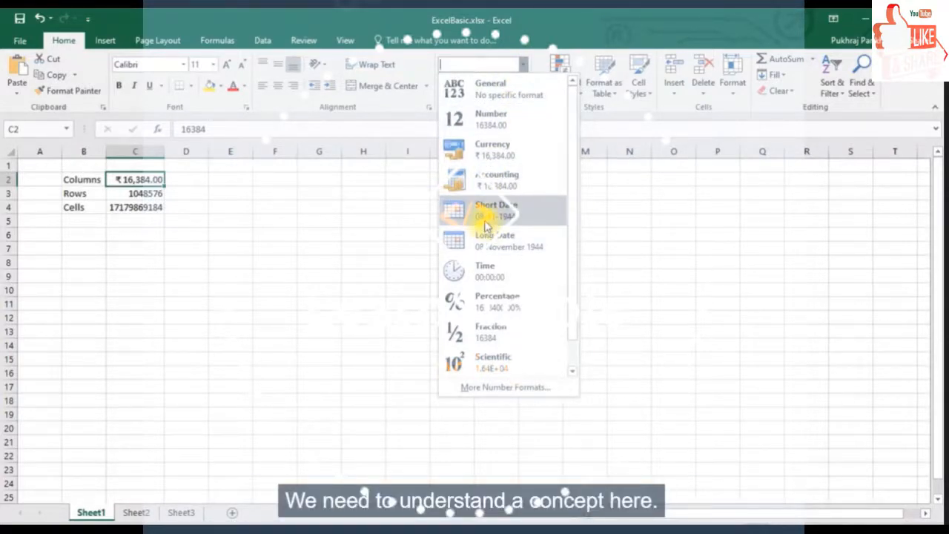
Enter the date text "jan 1 1900" in cell E2
click(232, 184)
click(241, 180)
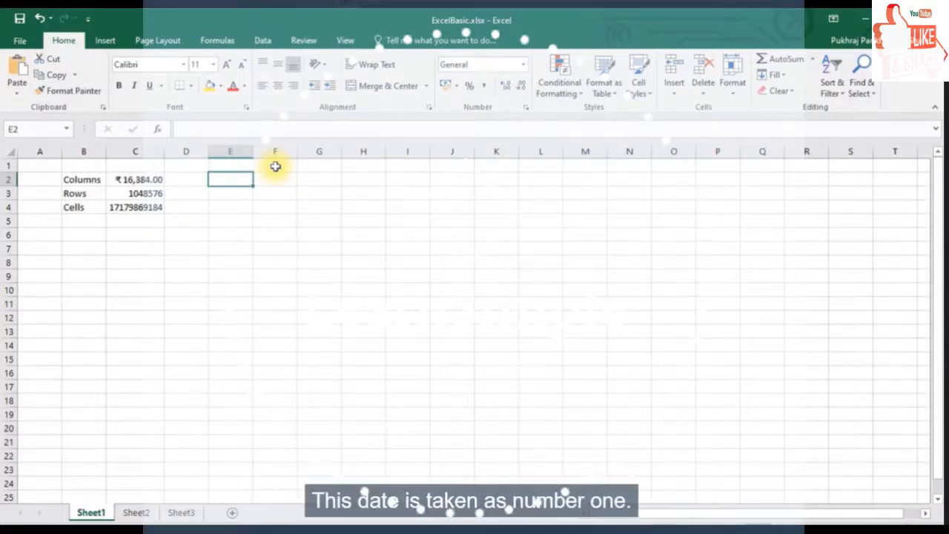
text(1an 1)
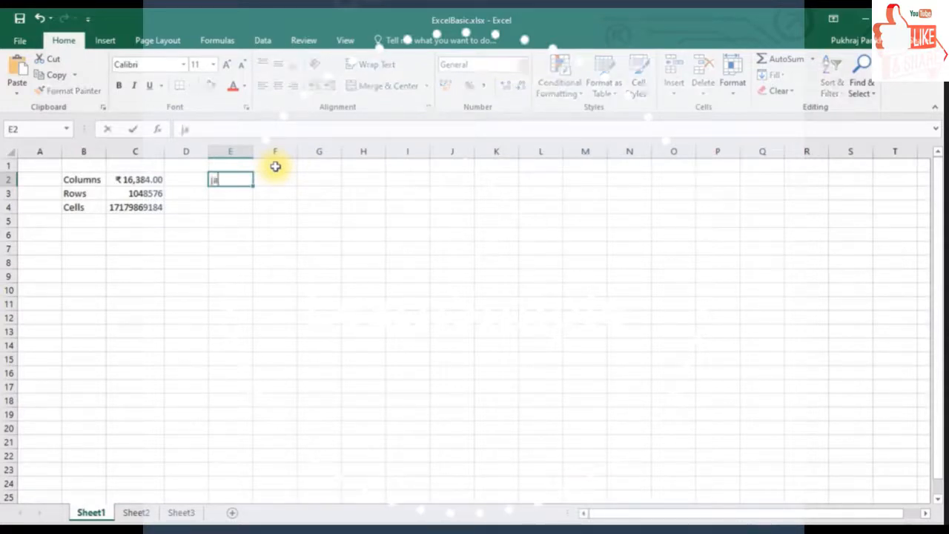
text( 1 1)
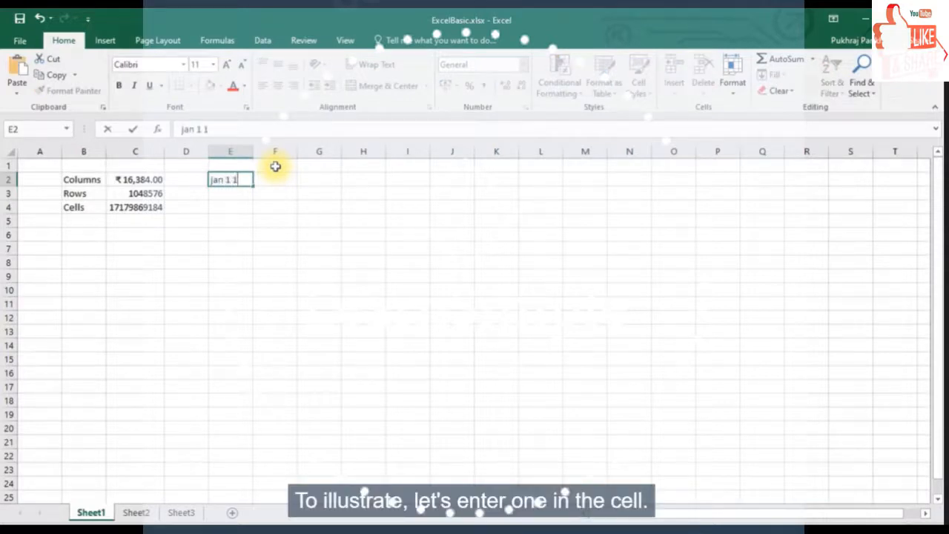
text(900)
key(Return)
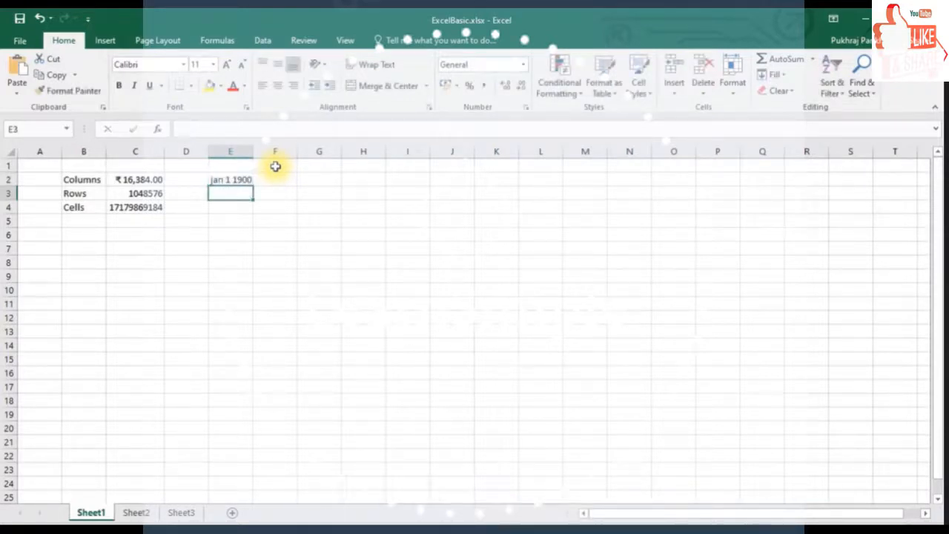
Enter 1 in cell E3 and apply the Long Date format to it
text(1)
key(Return)
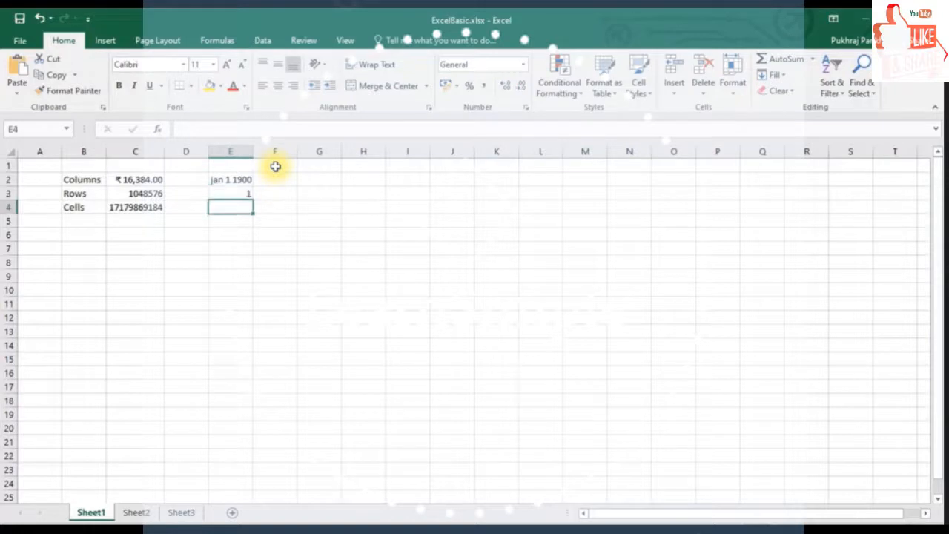
click(235, 193)
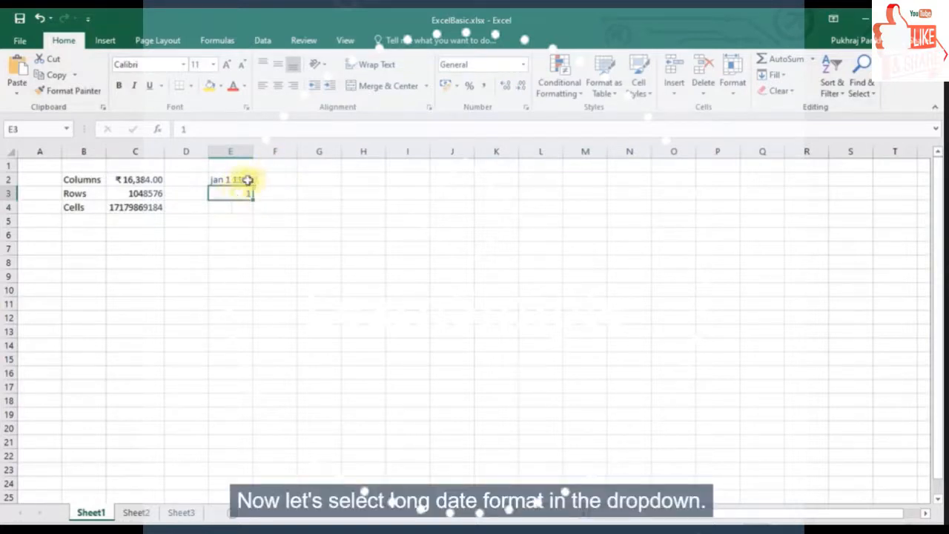
click(526, 65)
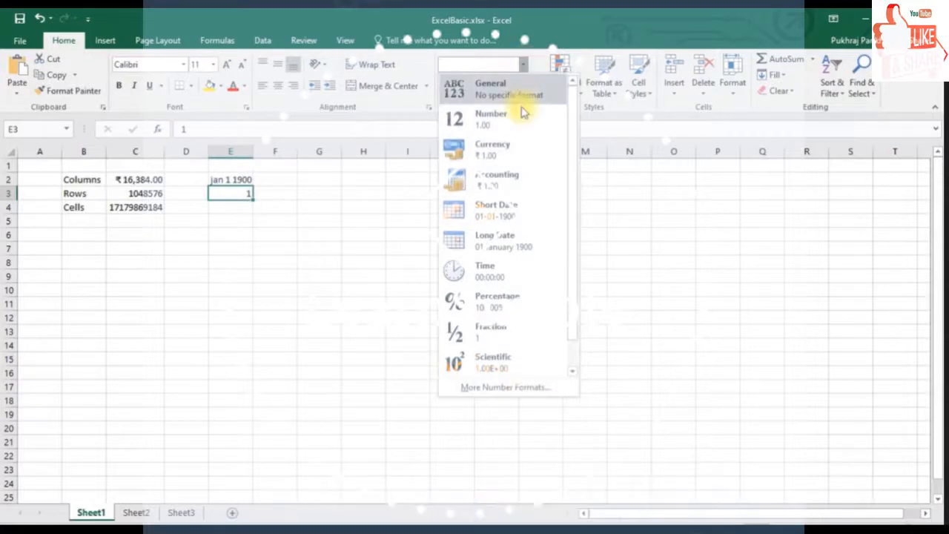
click(512, 241)
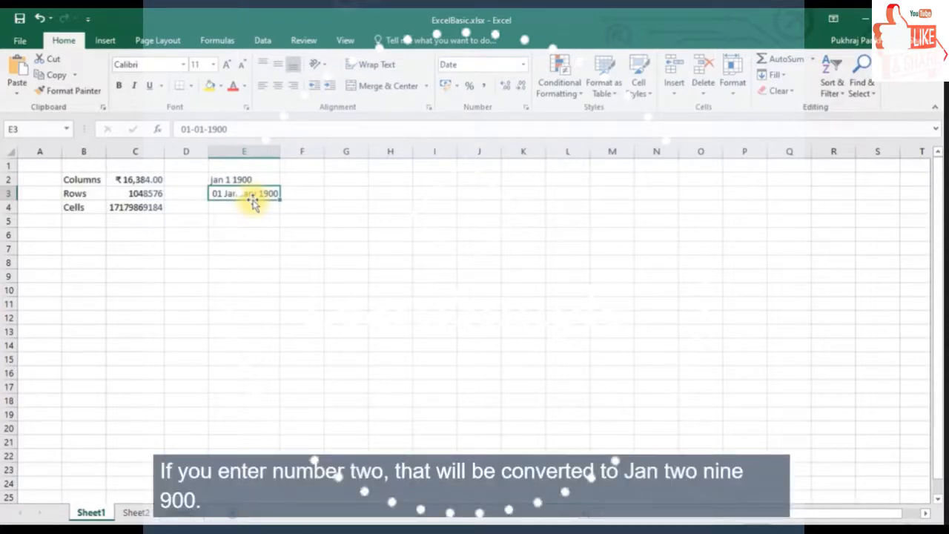
Enter 2 in cell E4 and display it in the Long Date format
click(257, 209)
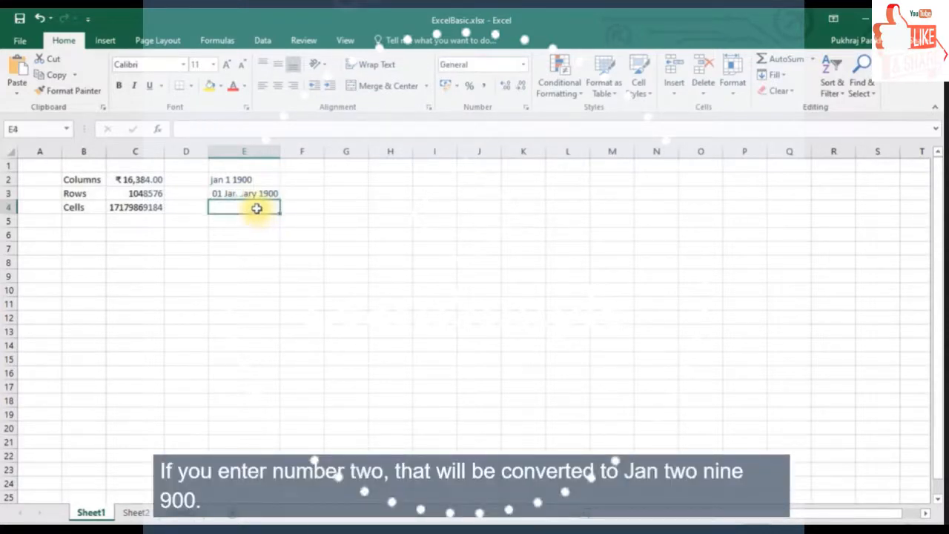
text(2)
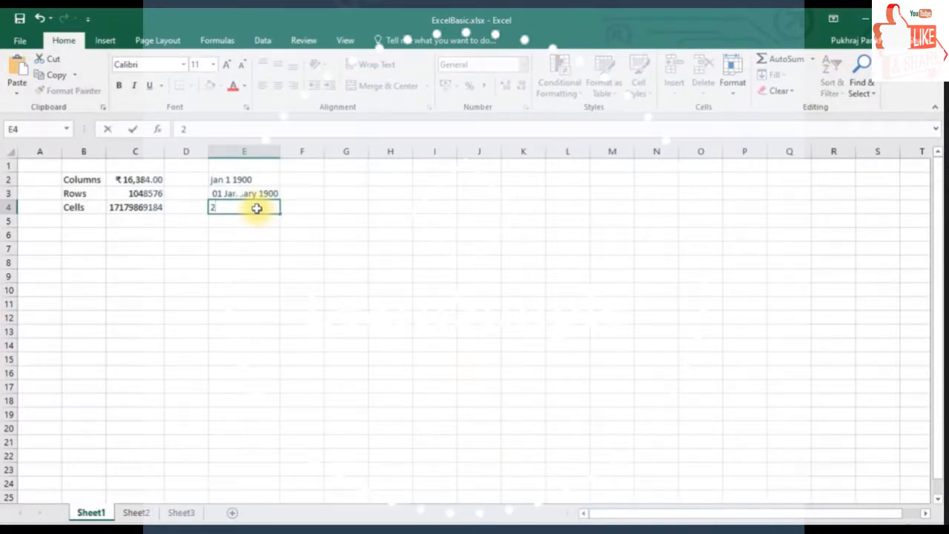
key(ctrl+Return)
click(523, 65)
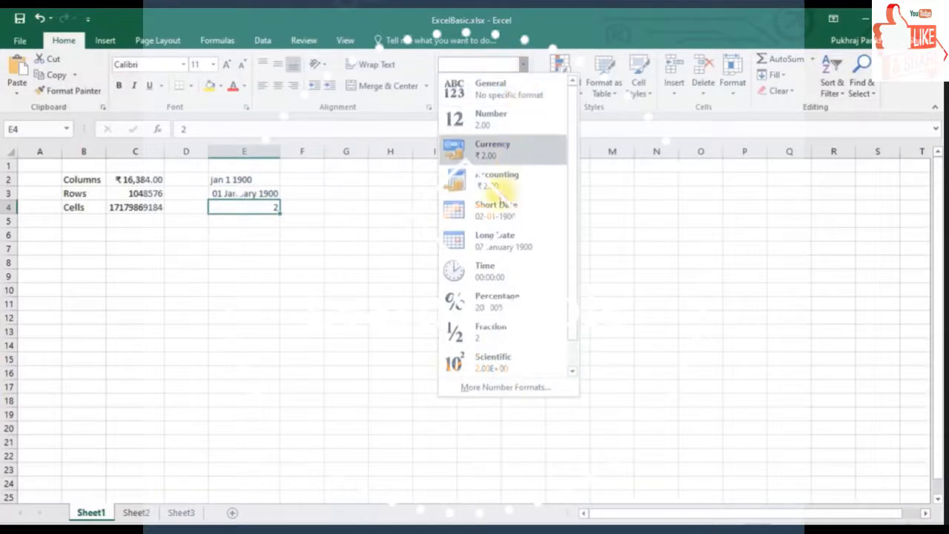
click(495, 241)
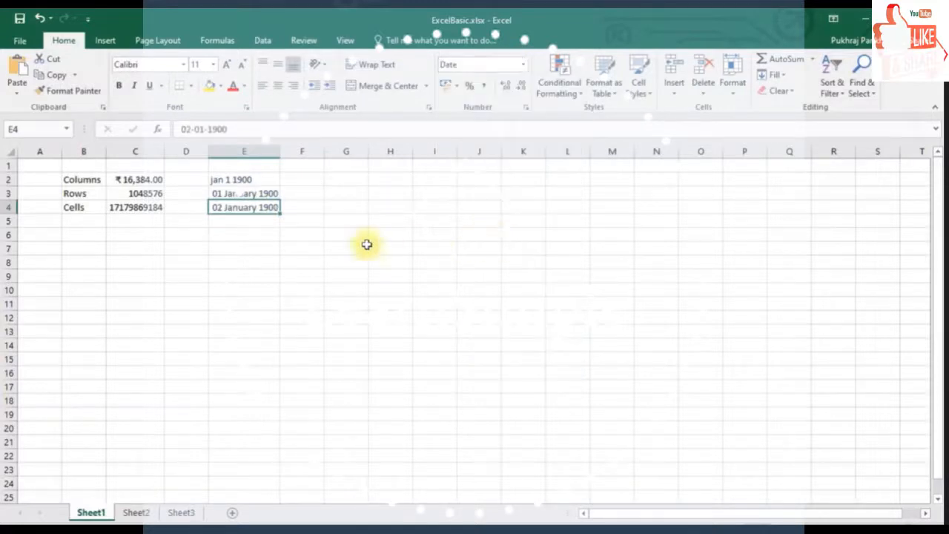
Enter the date "2 jun" in cell E6 and check how the cell stores it
click(327, 276)
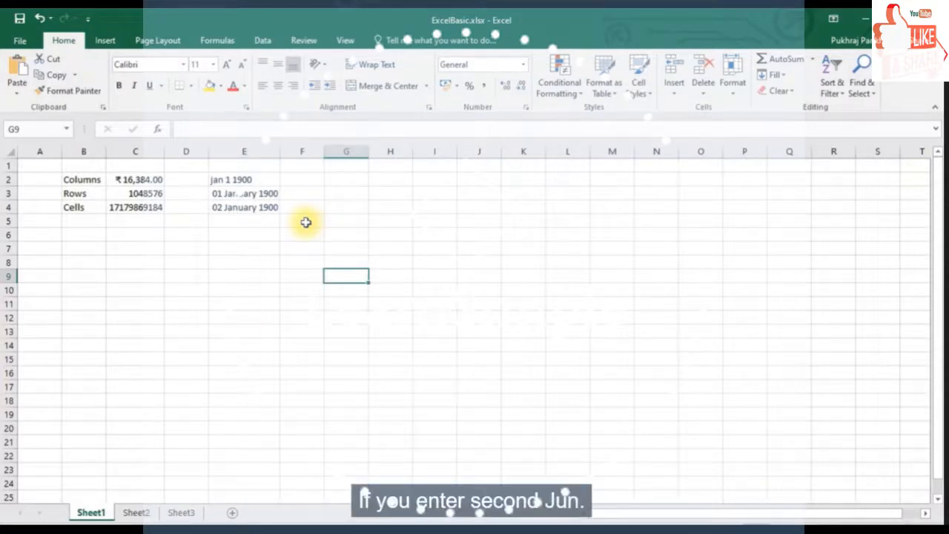
click(255, 236)
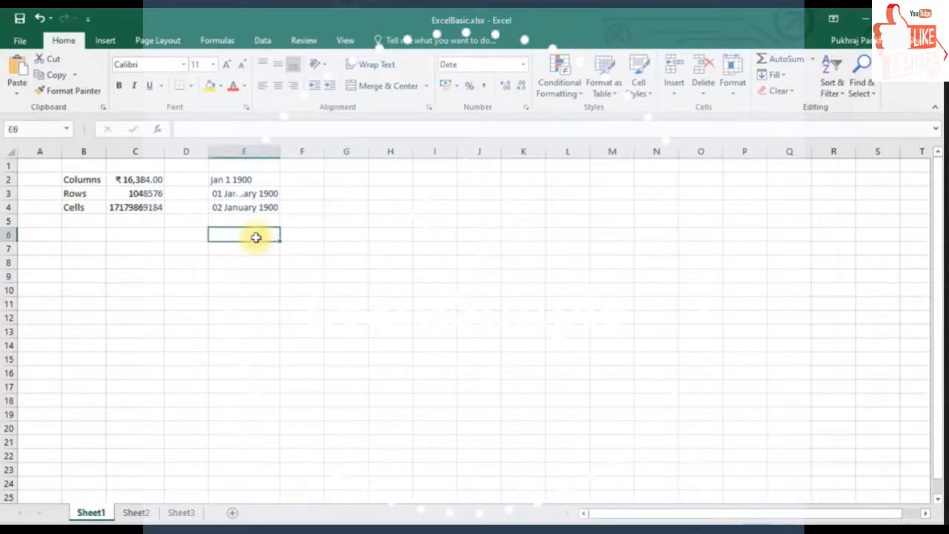
double_click(256, 237)
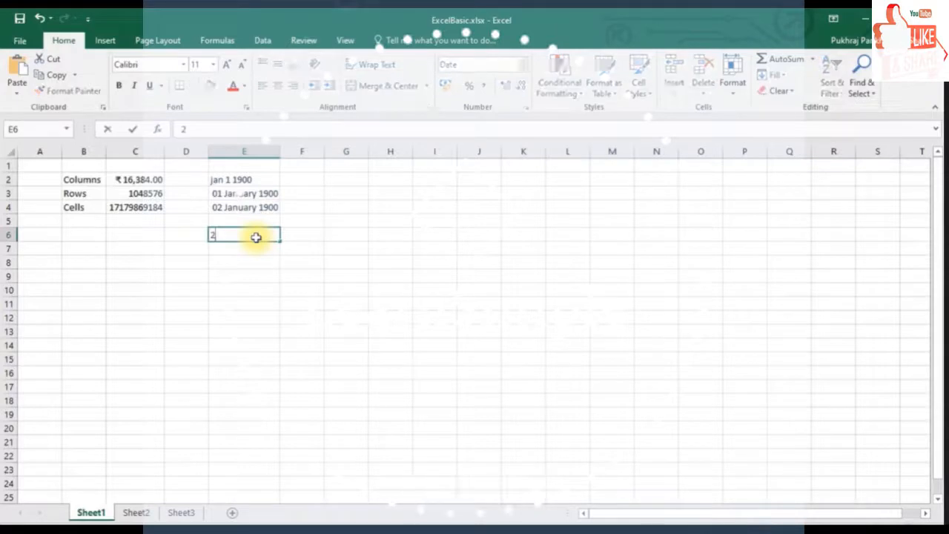
text(2 jun)
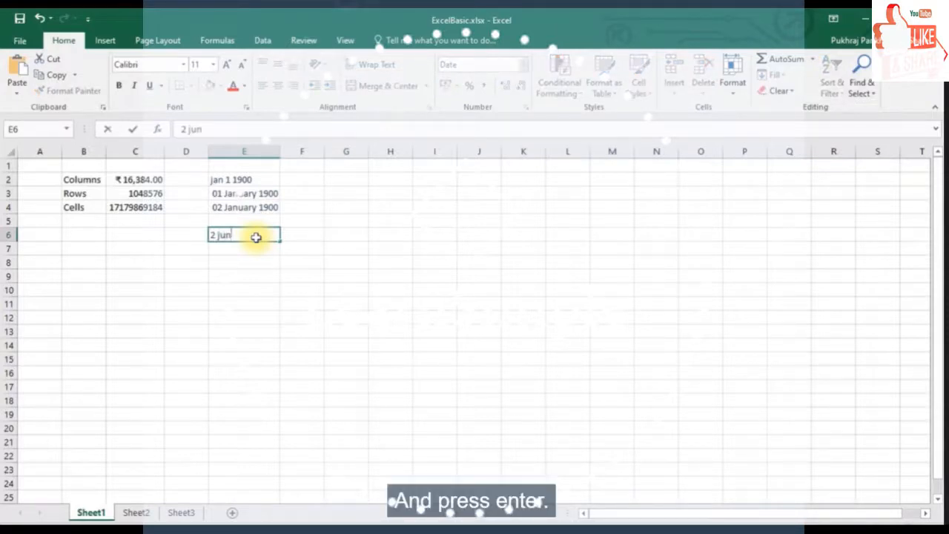
key(Return)
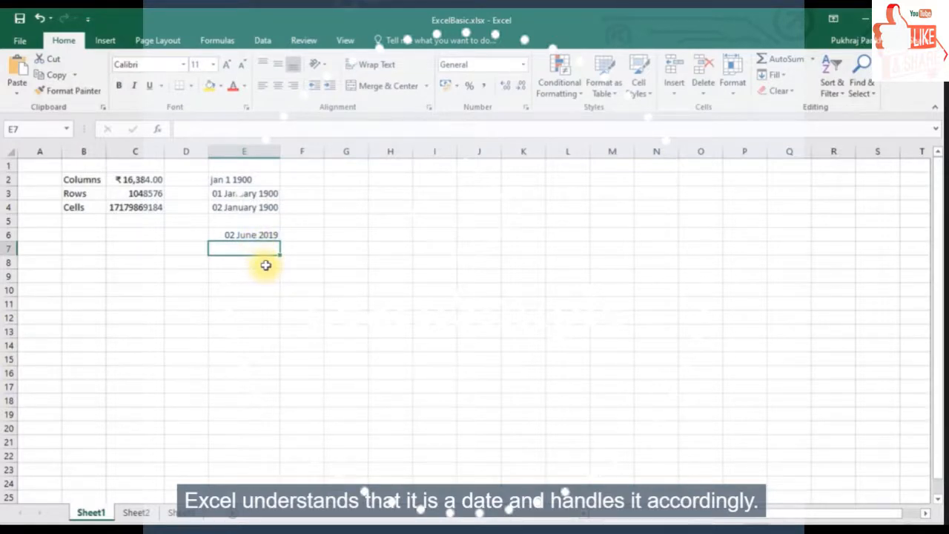
click(256, 236)
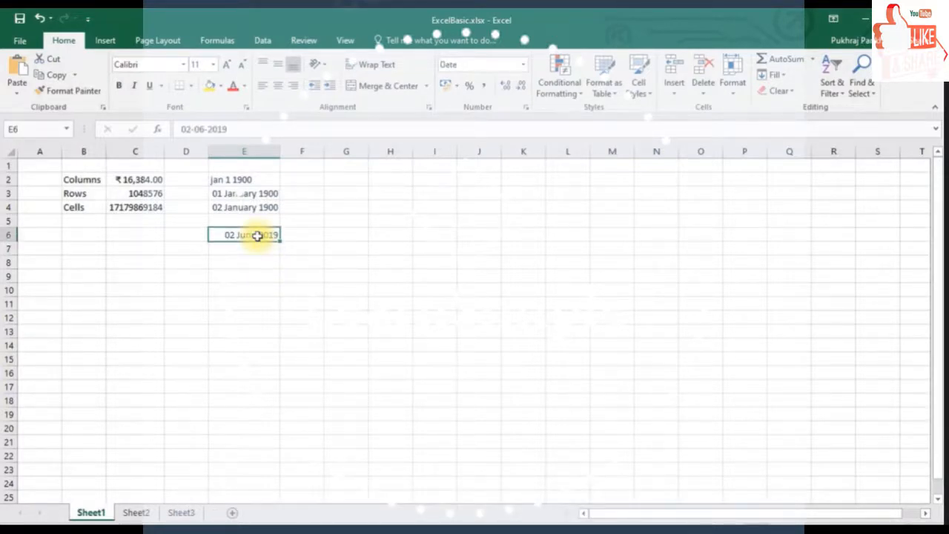
click(262, 251)
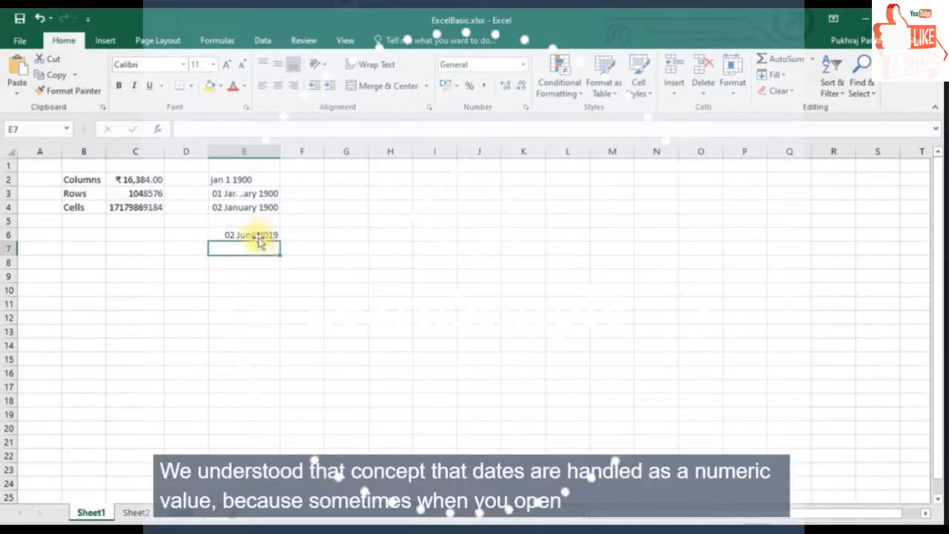
Convert the June date in cell E6 to the Number format
click(256, 236)
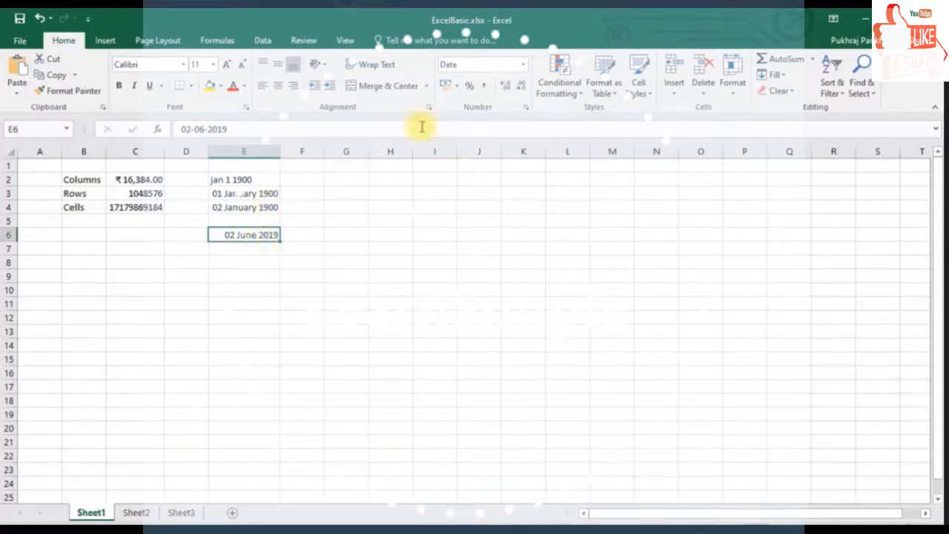
click(524, 65)
click(490, 123)
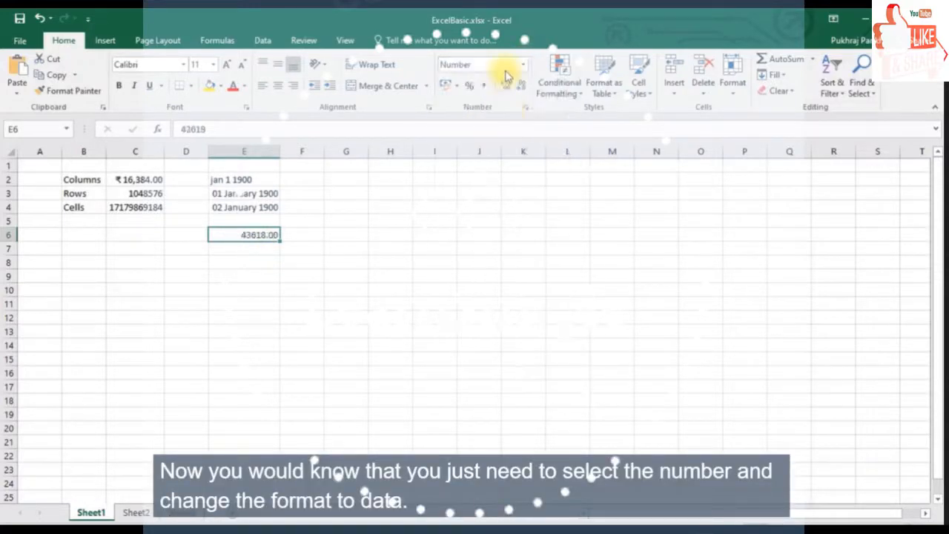
Apply the Long Date format to the serial number in cell E6
click(267, 274)
click(267, 236)
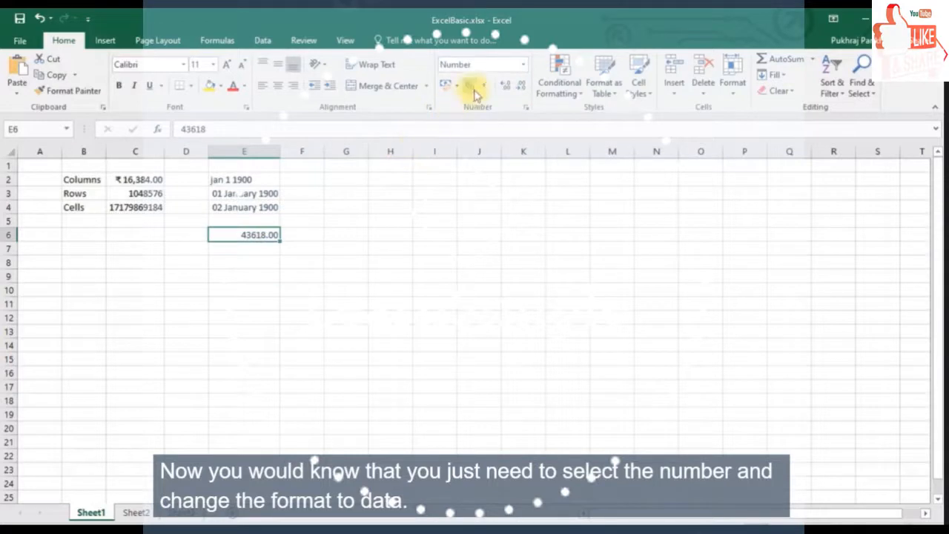
click(525, 65)
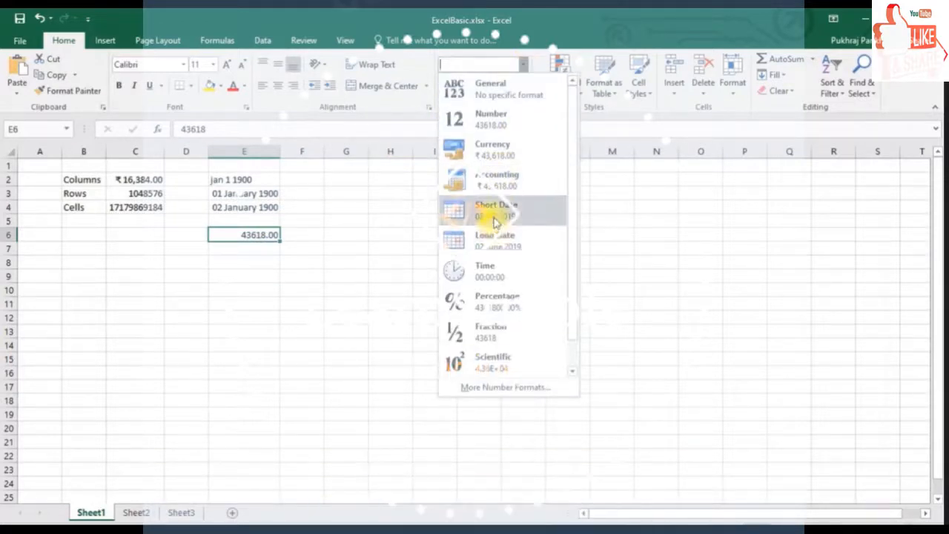
click(498, 241)
click(186, 262)
click(136, 193)
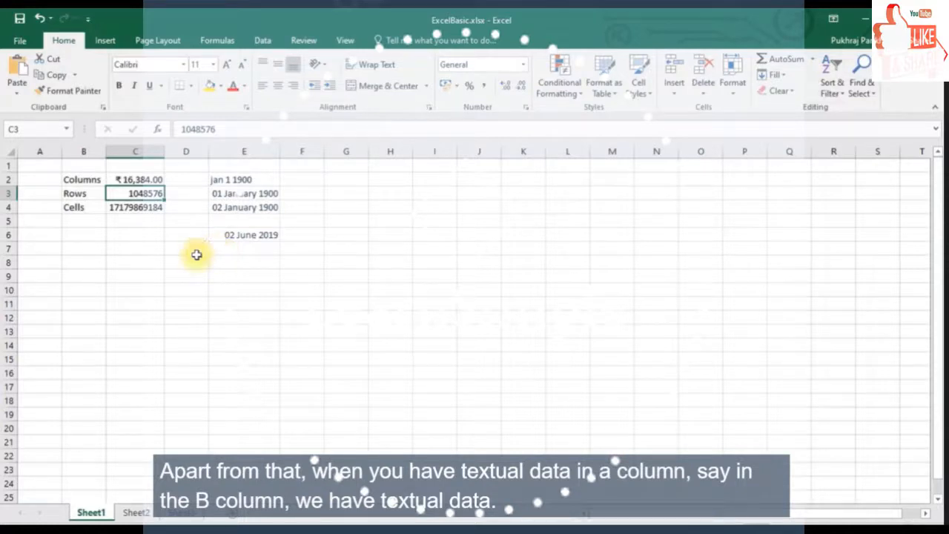
Enter "Cells" in cell B5 by accepting the AutoComplete suggestion from the column's existing text
click(71, 221)
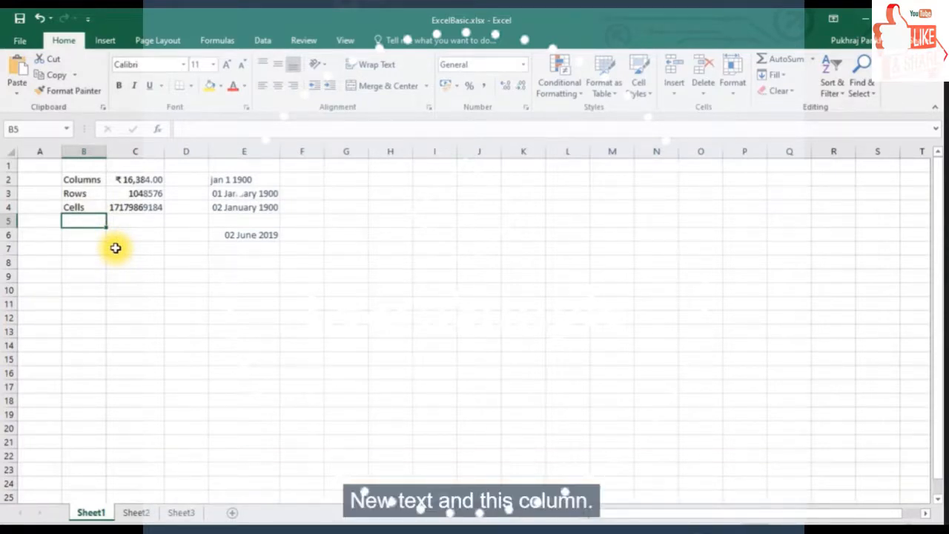
text(cells)
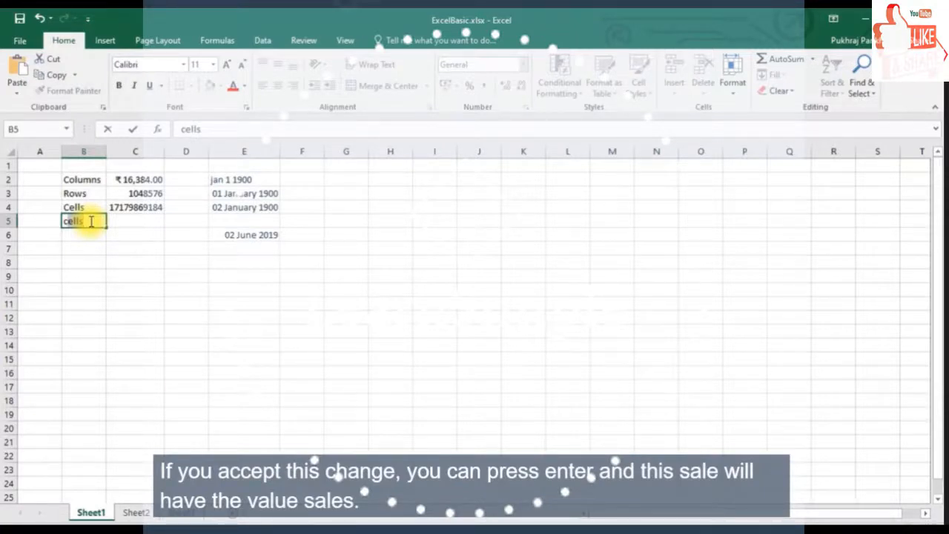
key(Return)
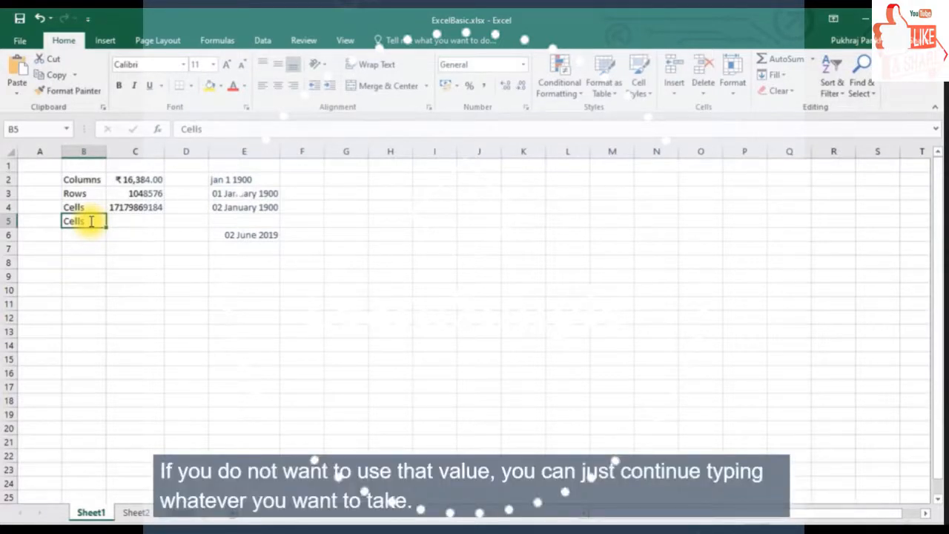
Replace the content of cell B5 with "cccc", overriding the AutoComplete suggestion
text(c)
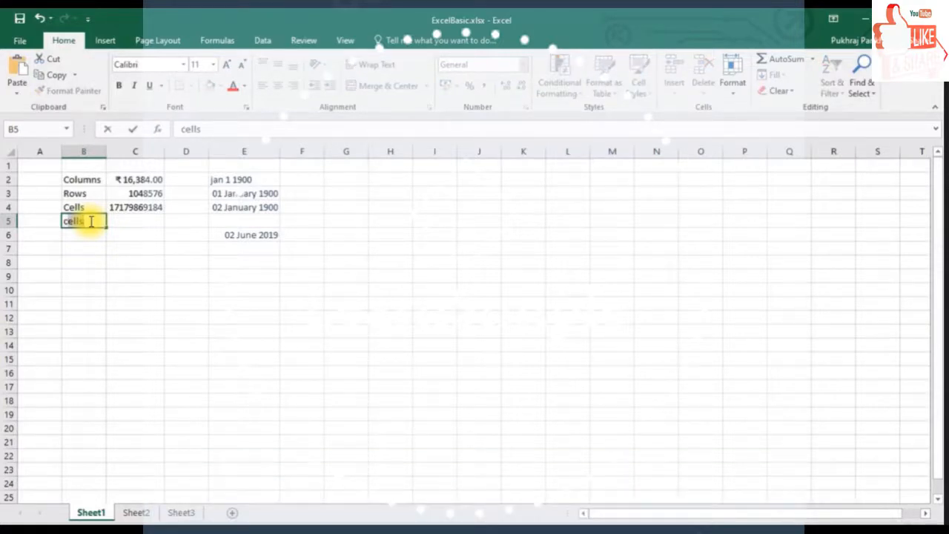
text(ccc)
key(Return)
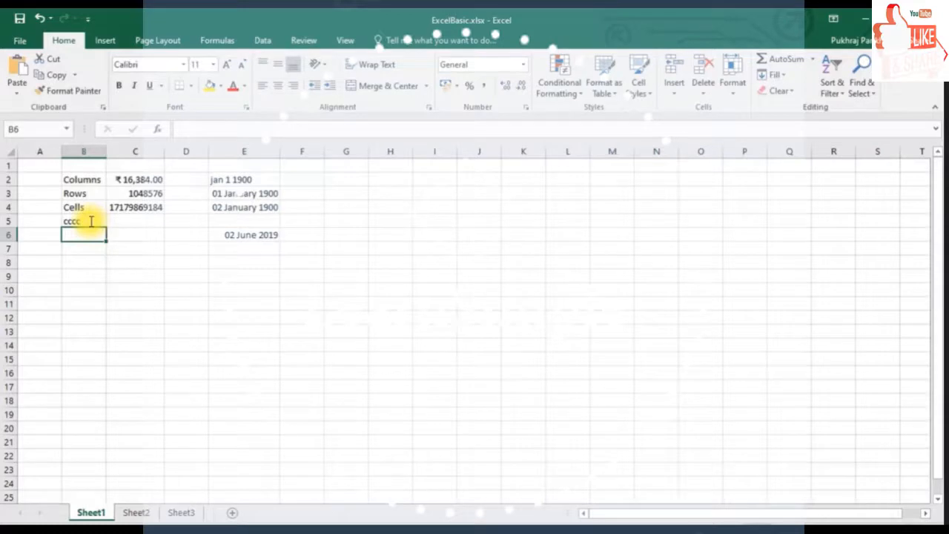
Apply the Number format to the column count in cell C2 and increase it to four decimal places
click(137, 194)
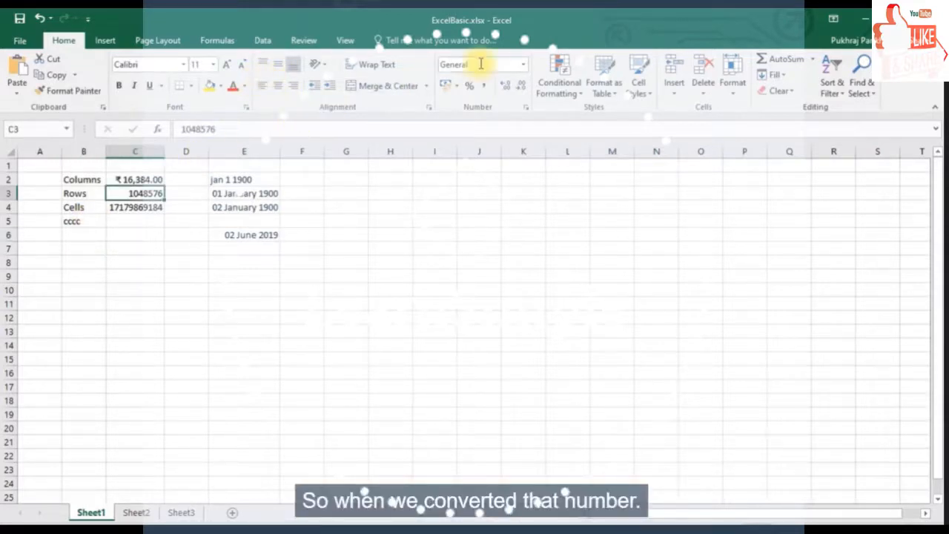
click(132, 178)
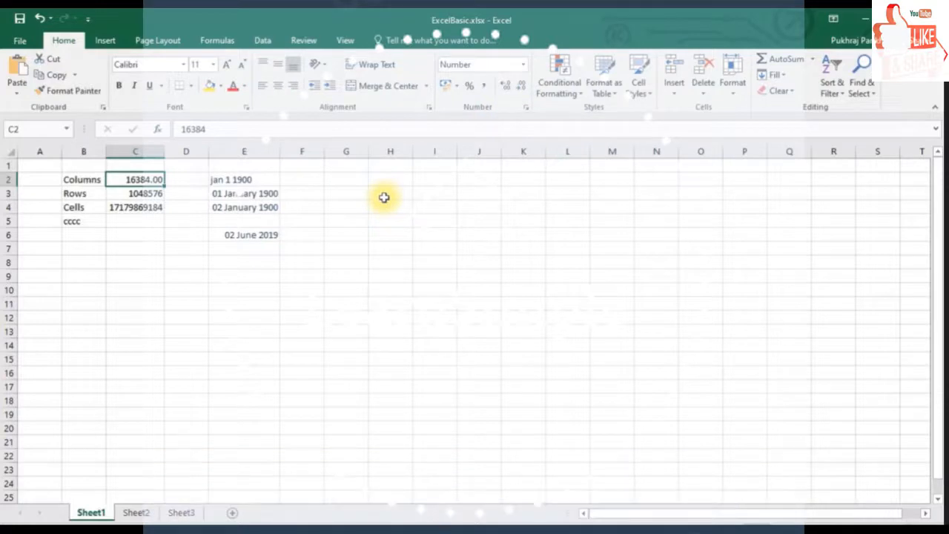
click(506, 87)
click(506, 87)
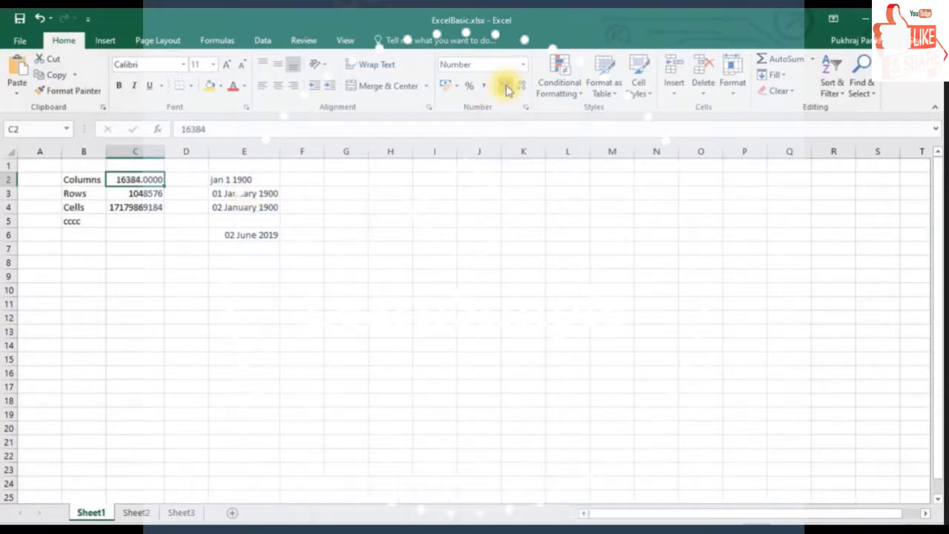
Increase the decimal places of the column count in cell C2 to six, and reduce them to two
click(506, 87)
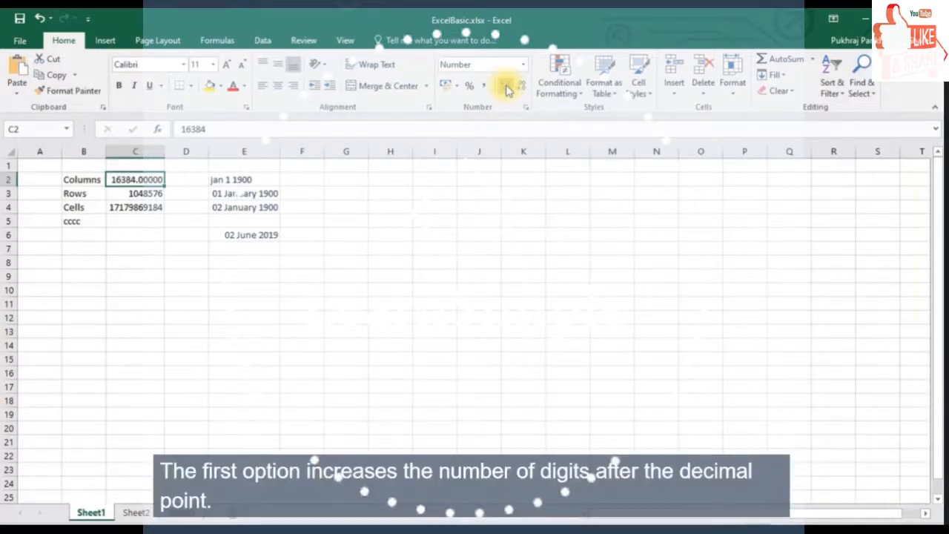
click(506, 87)
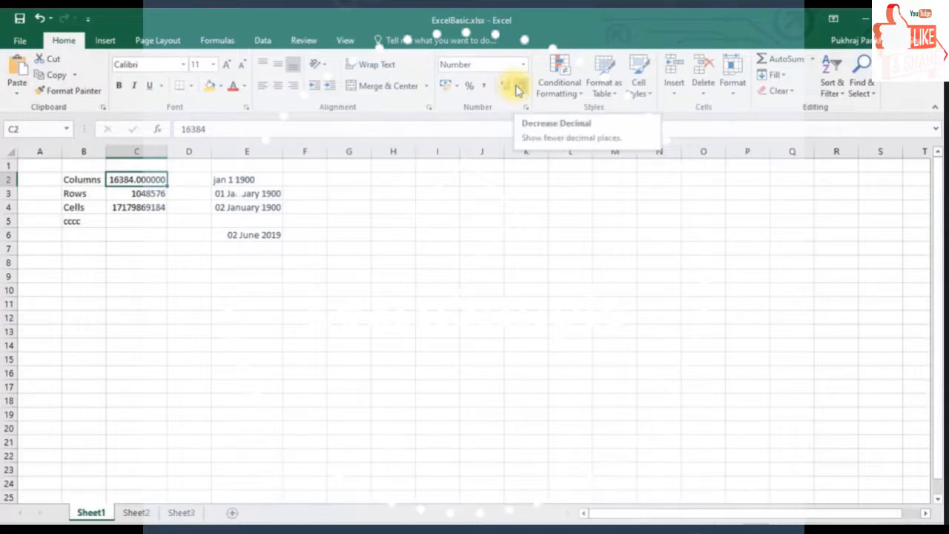
click(517, 87)
click(517, 87)
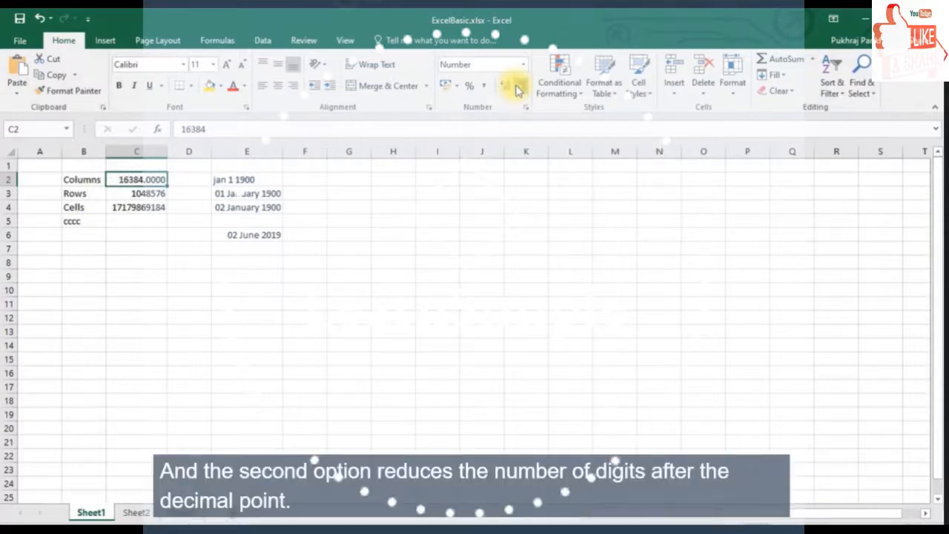
click(517, 87)
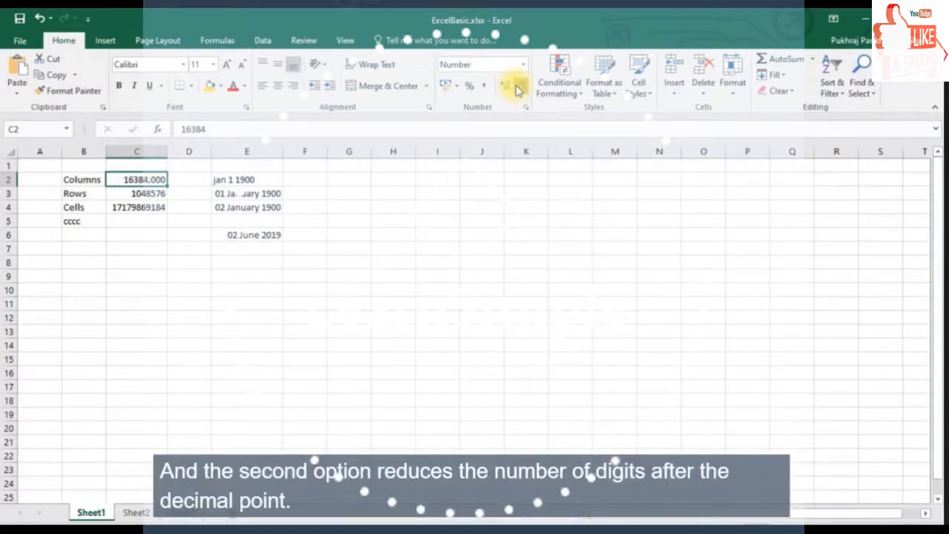
click(517, 87)
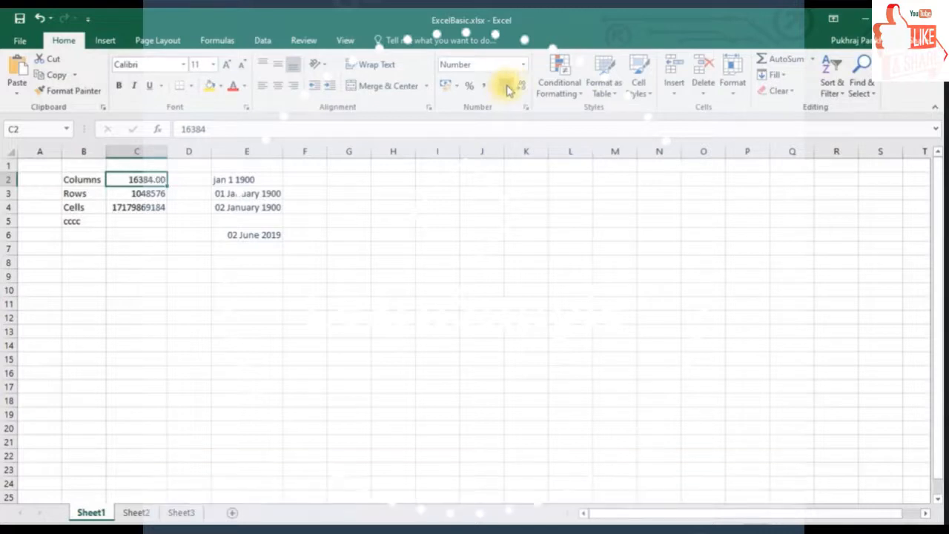
Enter the value of pi, 3.14159, in cell C7
click(134, 248)
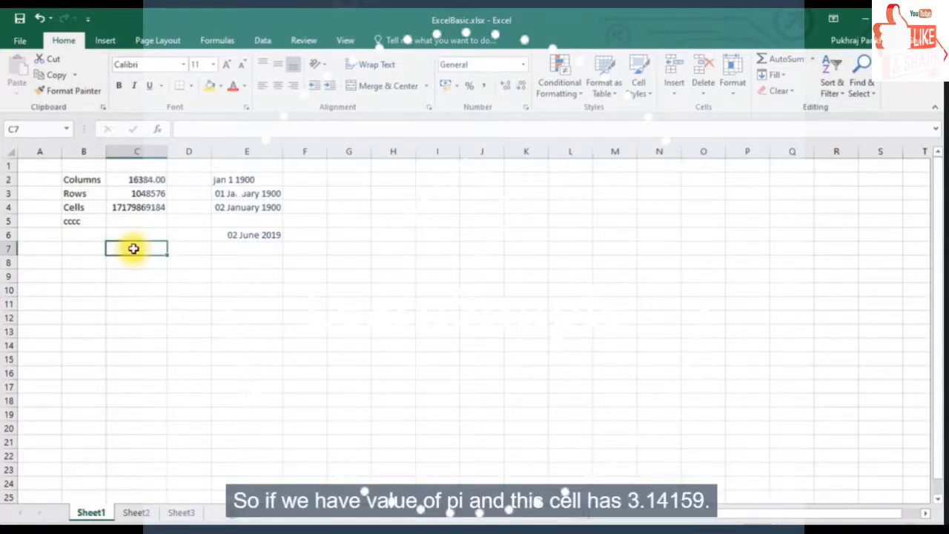
text(=)
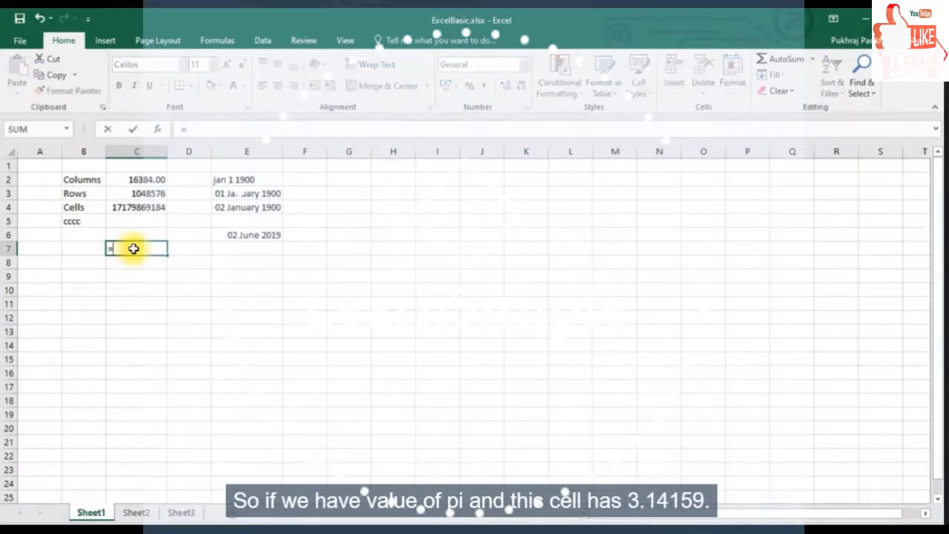
key(BackSpace)
text(3)
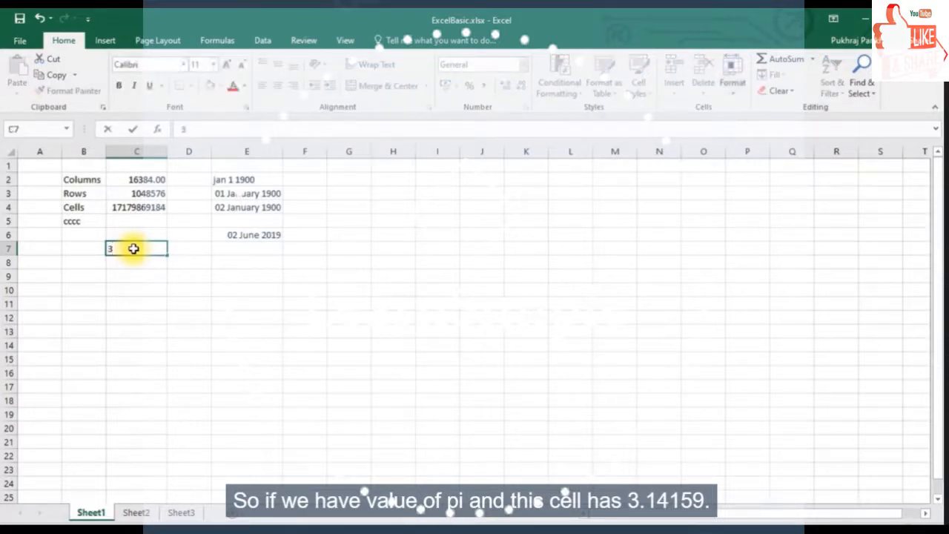
text(.1)
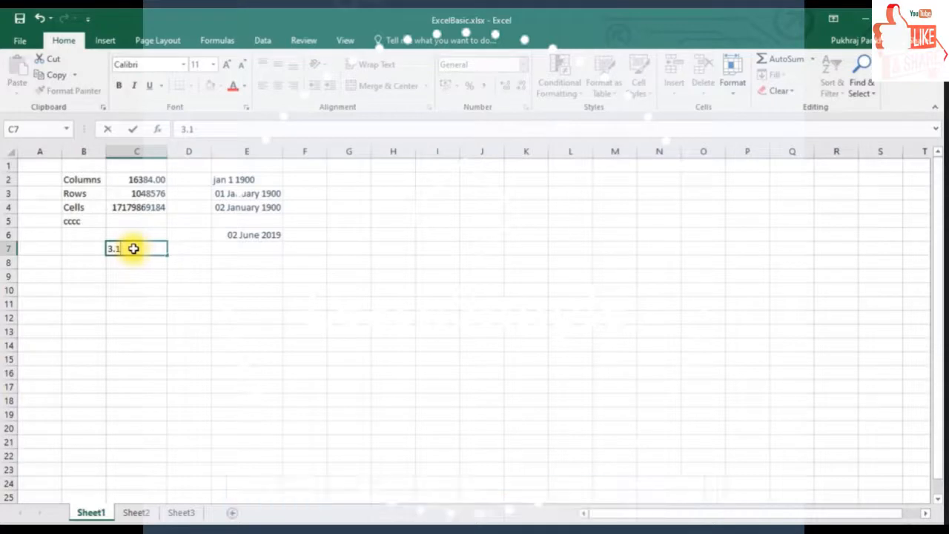
text(4159)
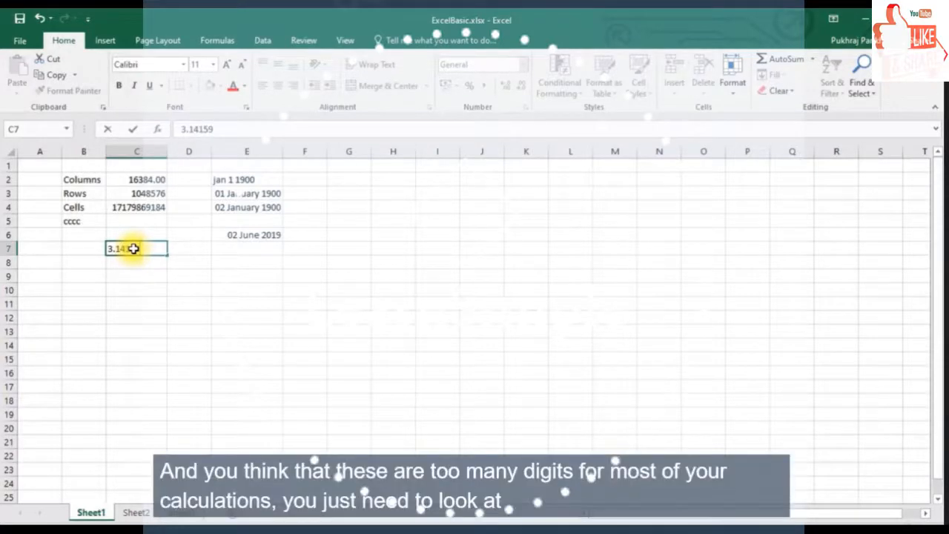
key(Return)
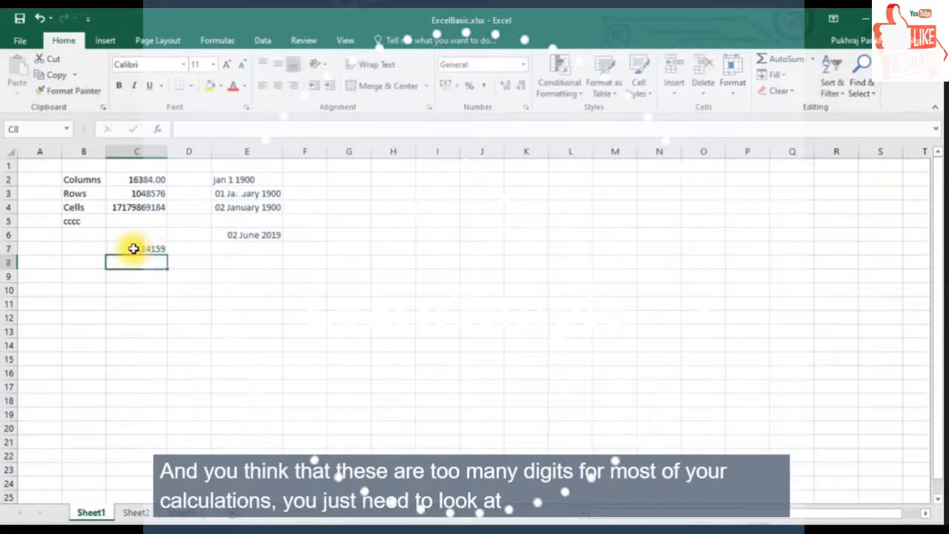
Reduce the displayed decimal places of the pi value in cell C7 to two
click(138, 247)
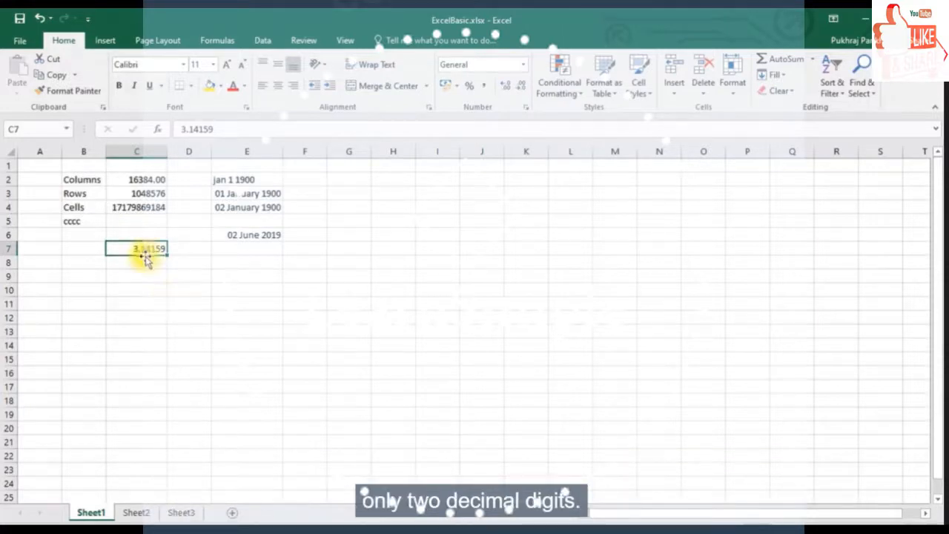
click(521, 89)
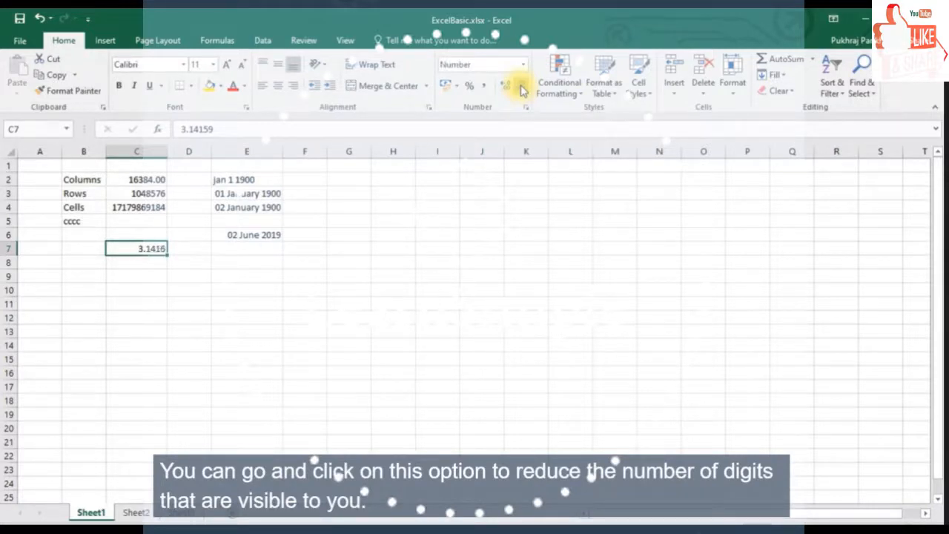
click(521, 89)
click(522, 89)
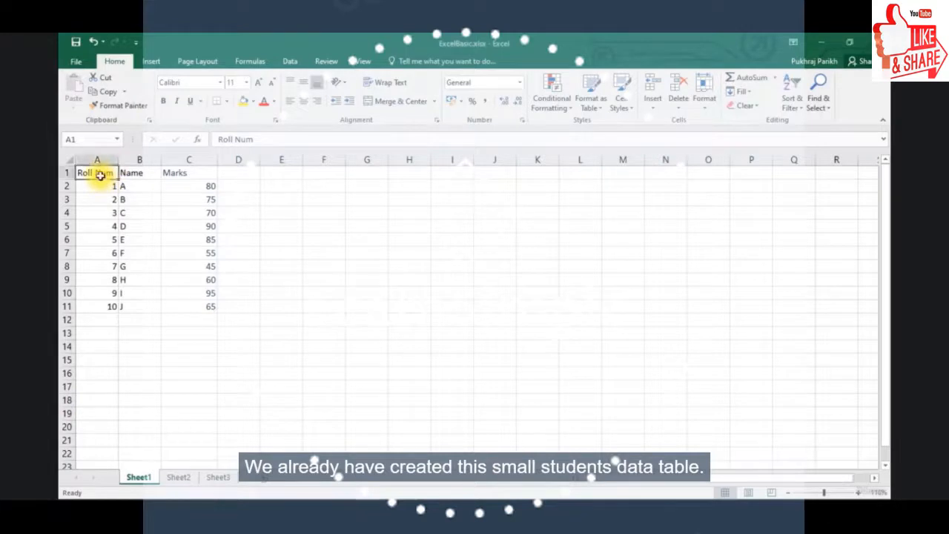
Move the active cell through the first rows and columns of the student table, returning to cell A1
click(100, 190)
click(101, 209)
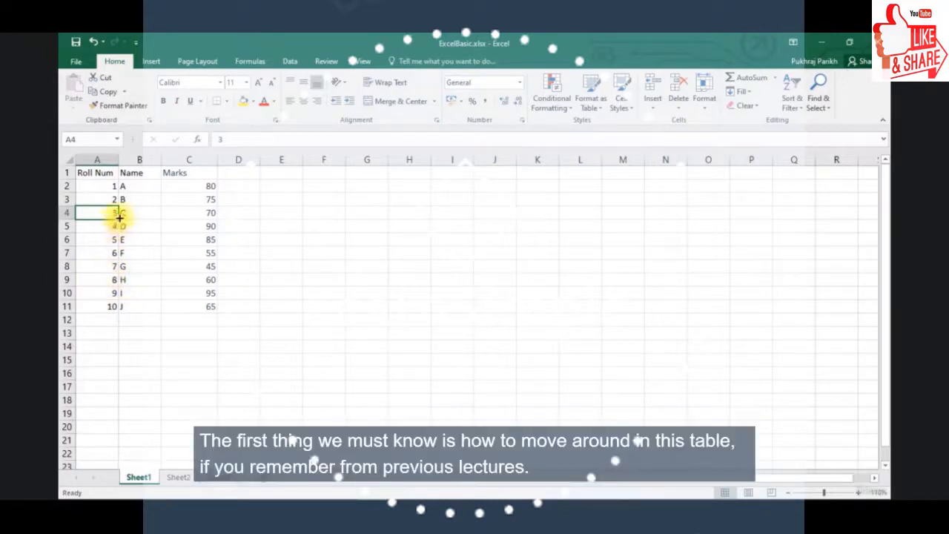
click(95, 177)
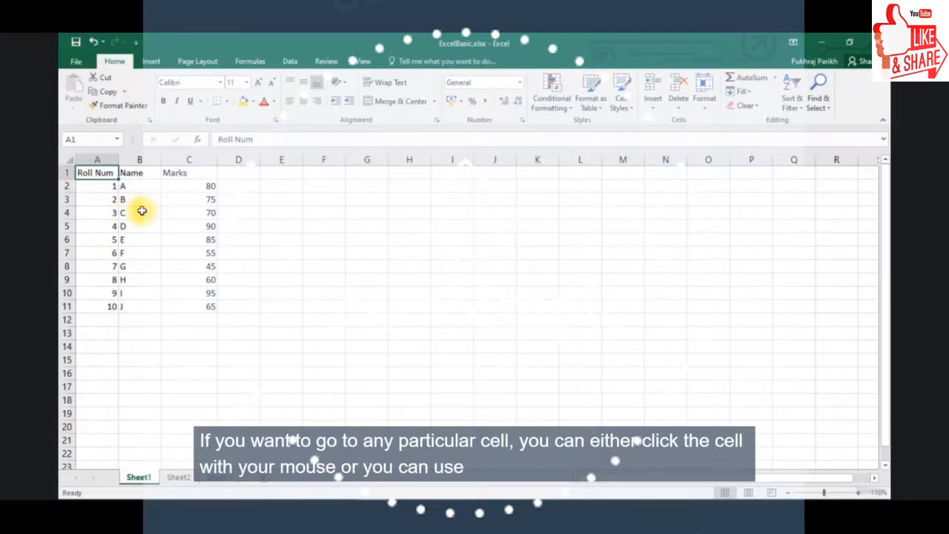
key(Right)
key(Right)
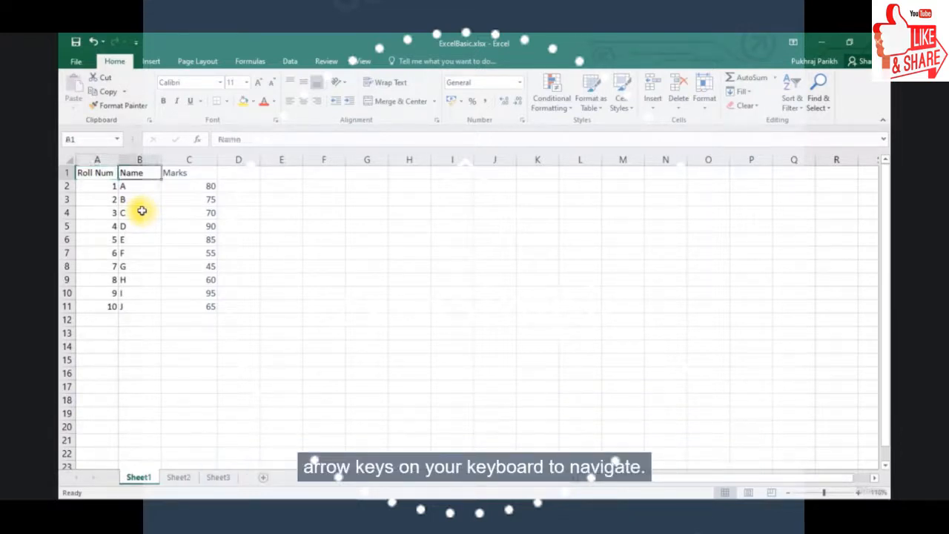
key(Down)
key(Left)
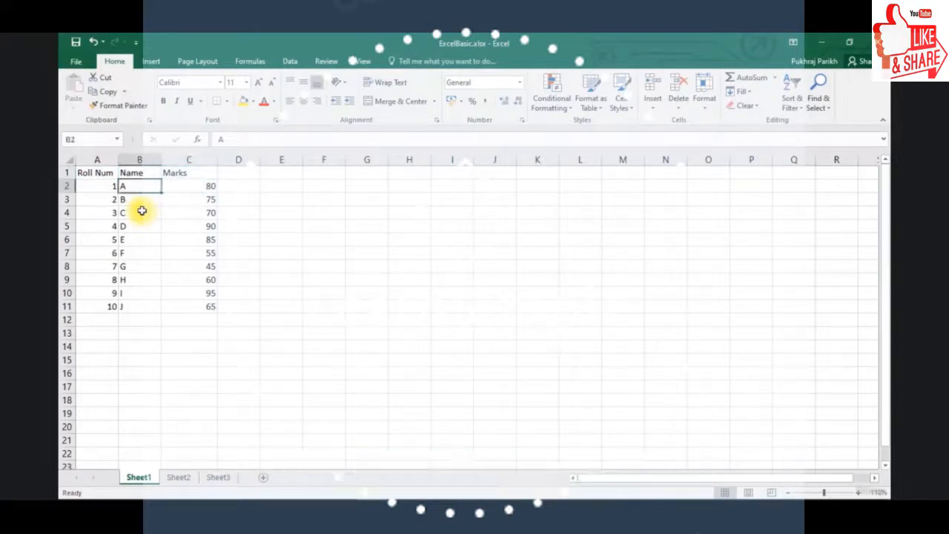
key(Left)
key(Up)
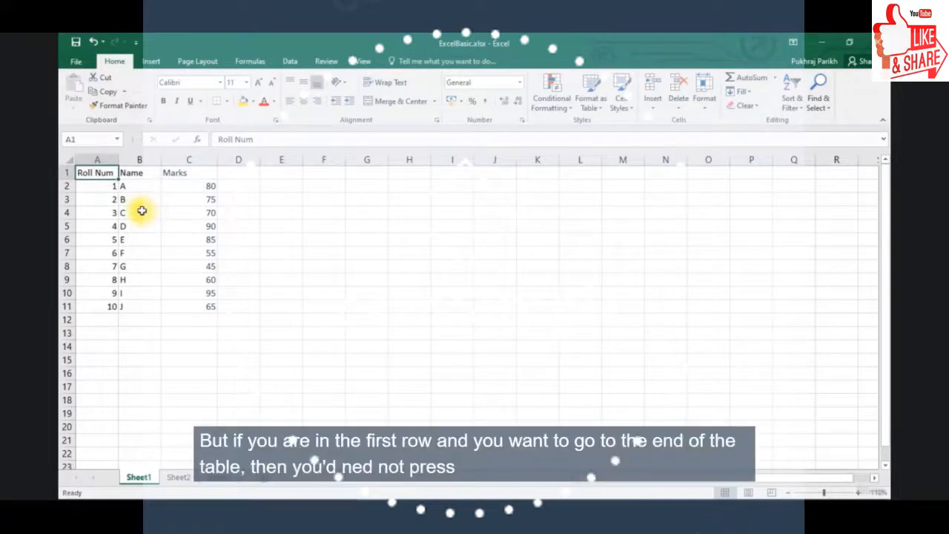
Jump from cell A1 to the student table's edges at A11, C11 and C1, and return to A1
double_click(339, 238)
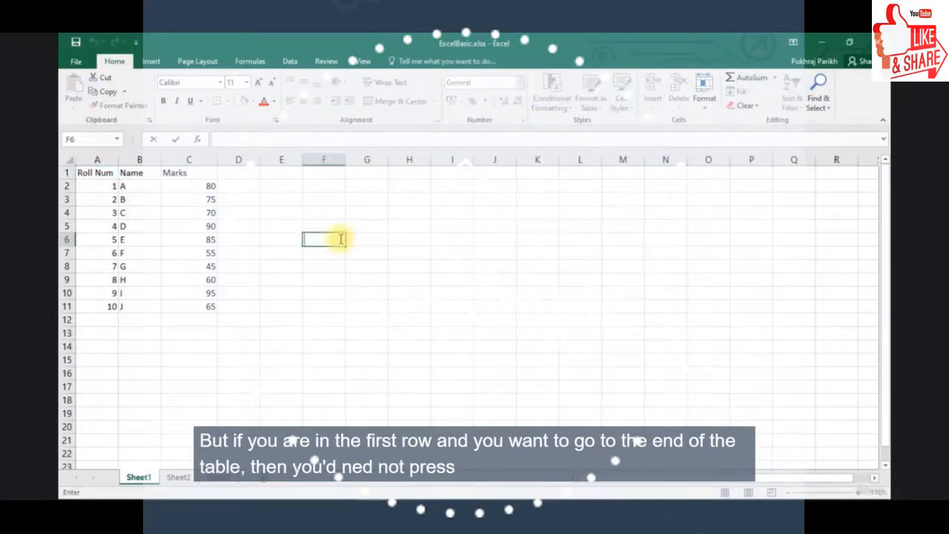
key(Up)
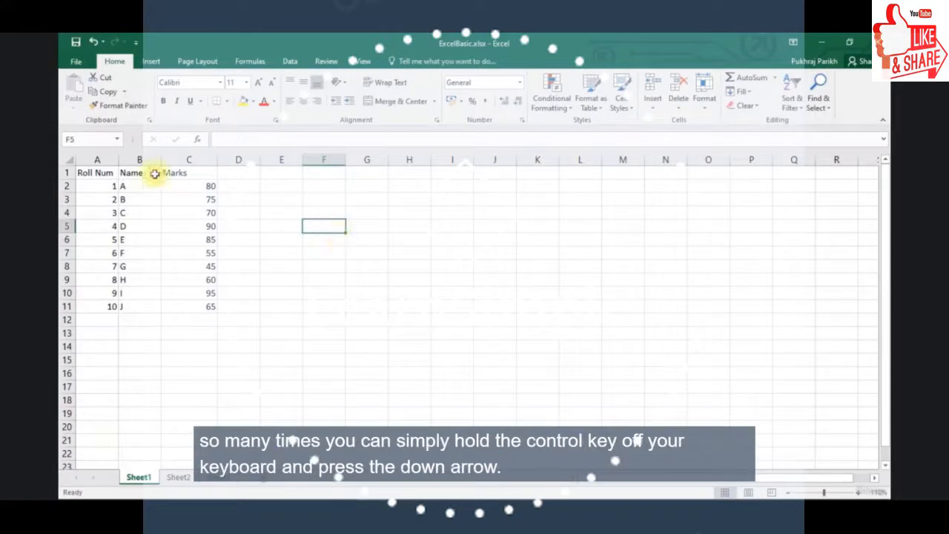
click(113, 175)
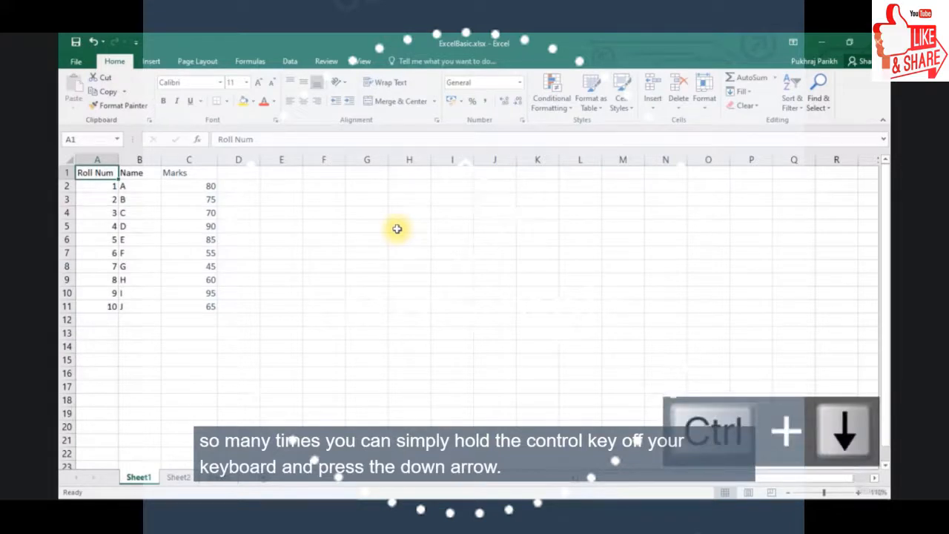
key(ctrl+Down)
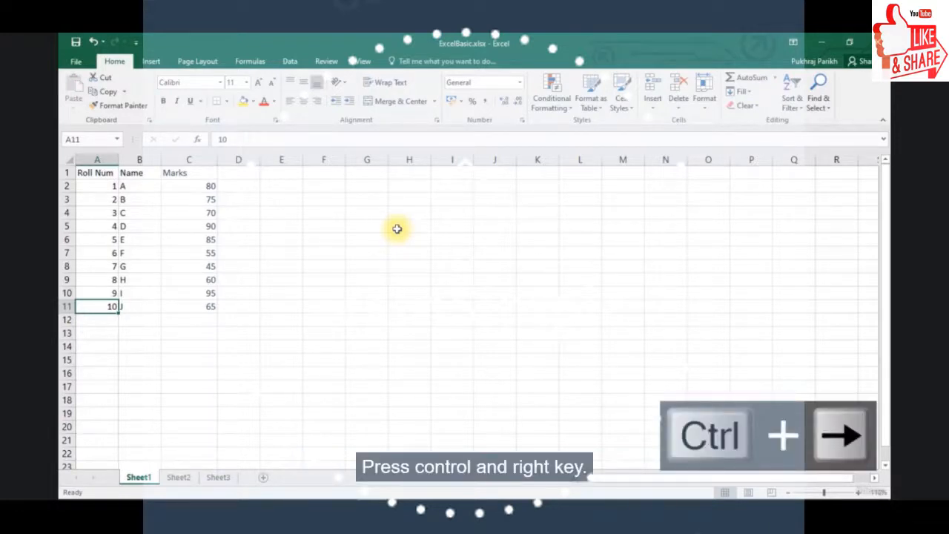
key(ctrl+Right)
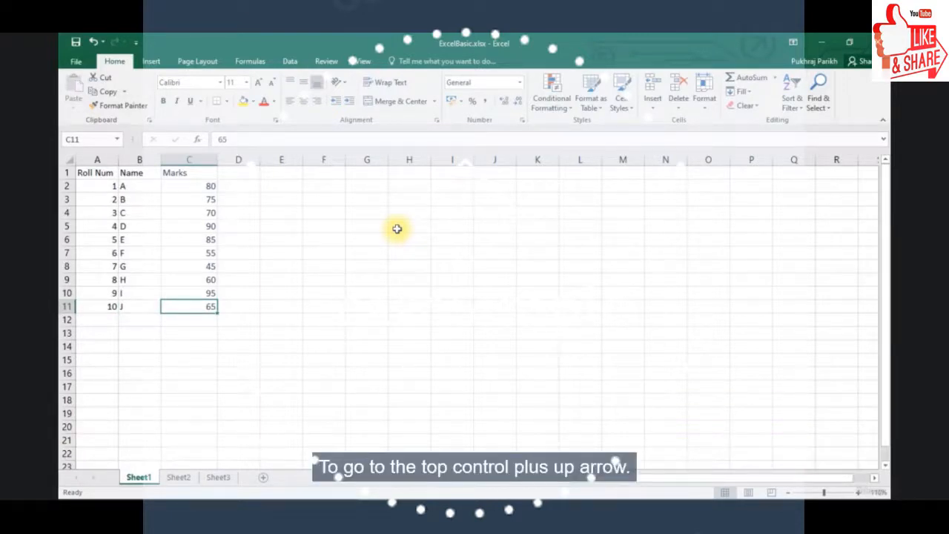
key(ctrl+Up)
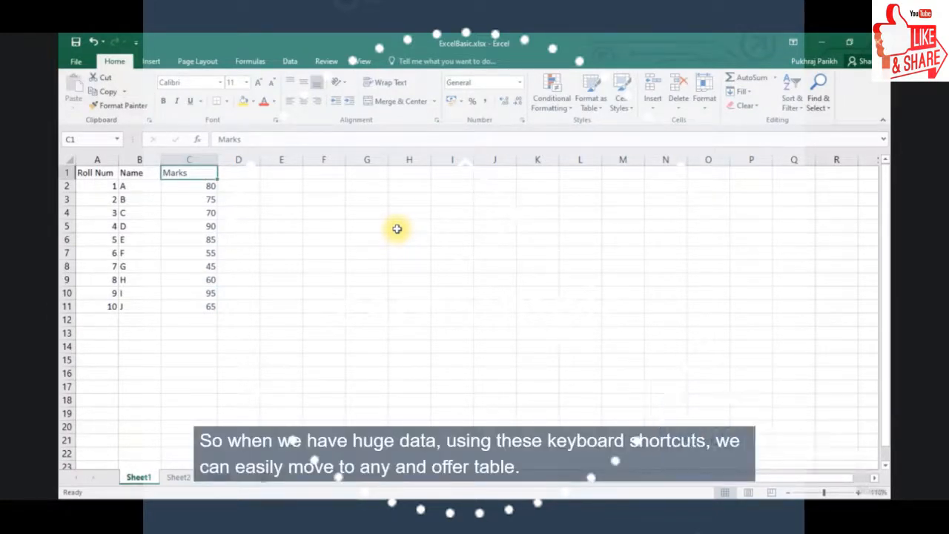
key(Left)
key(Left)
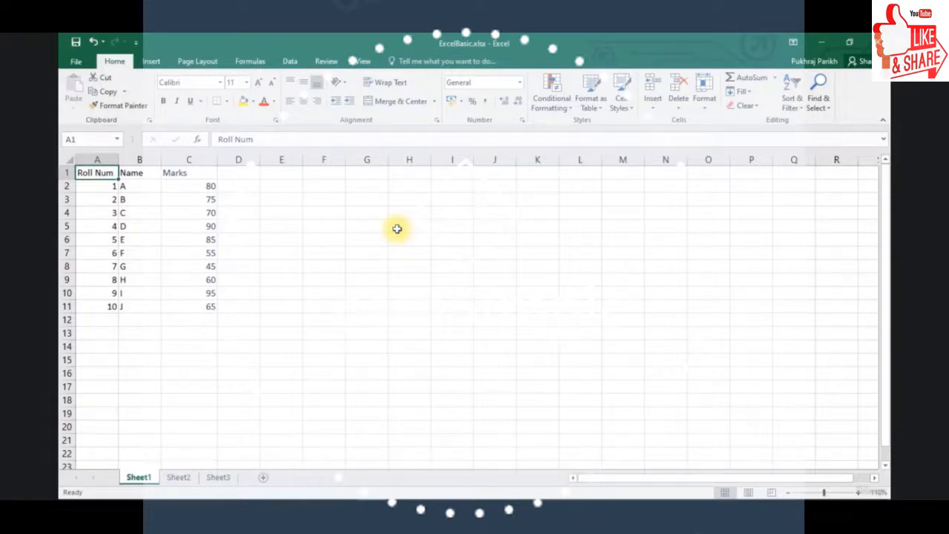
Cut the "Marks" header from cell C1 and paste it into cell D1
click(199, 173)
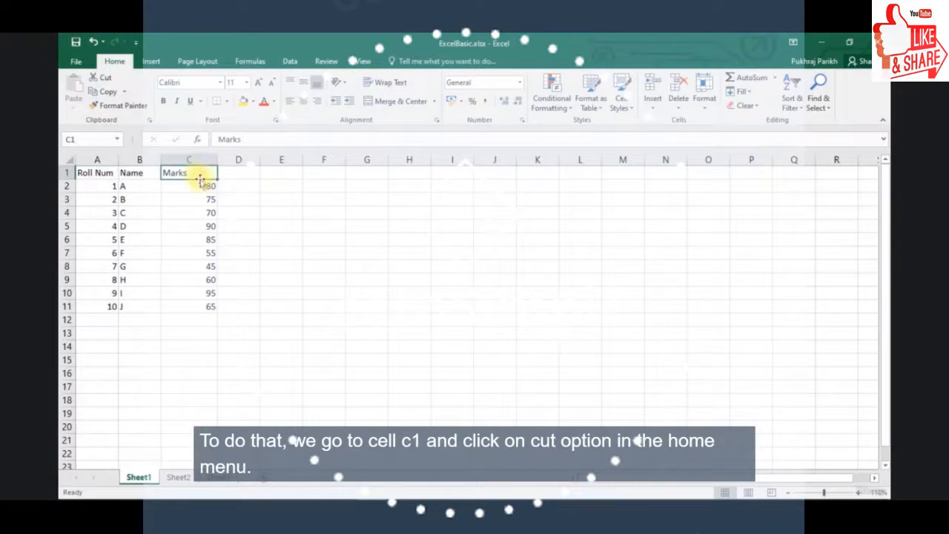
click(108, 80)
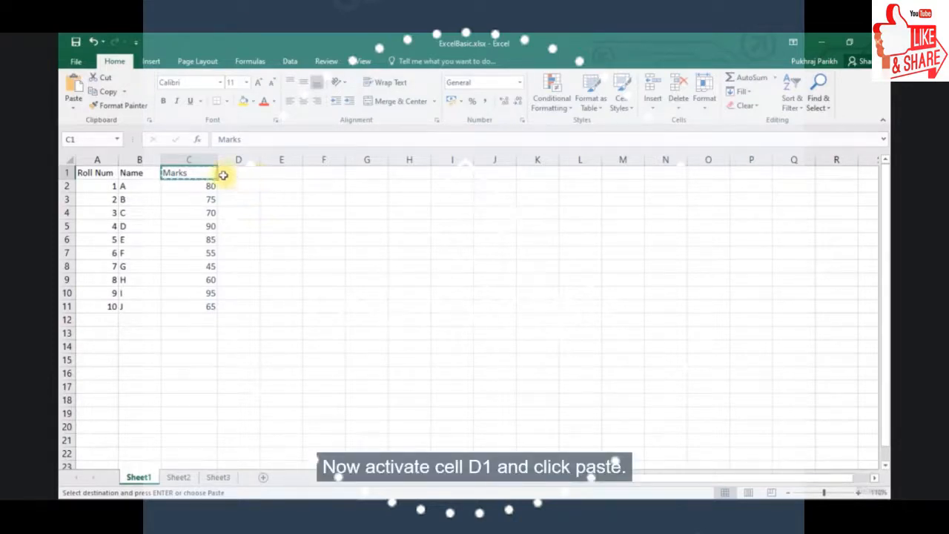
click(232, 173)
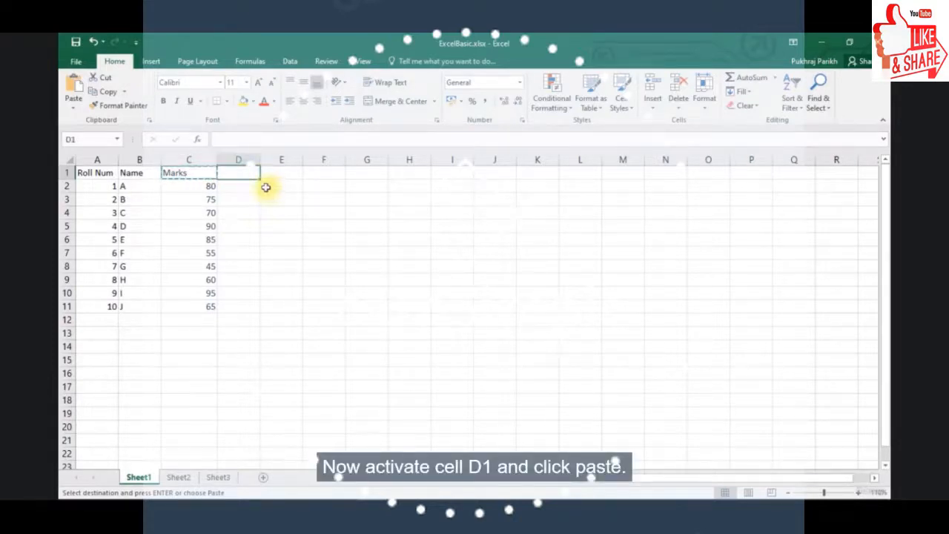
click(72, 92)
click(259, 236)
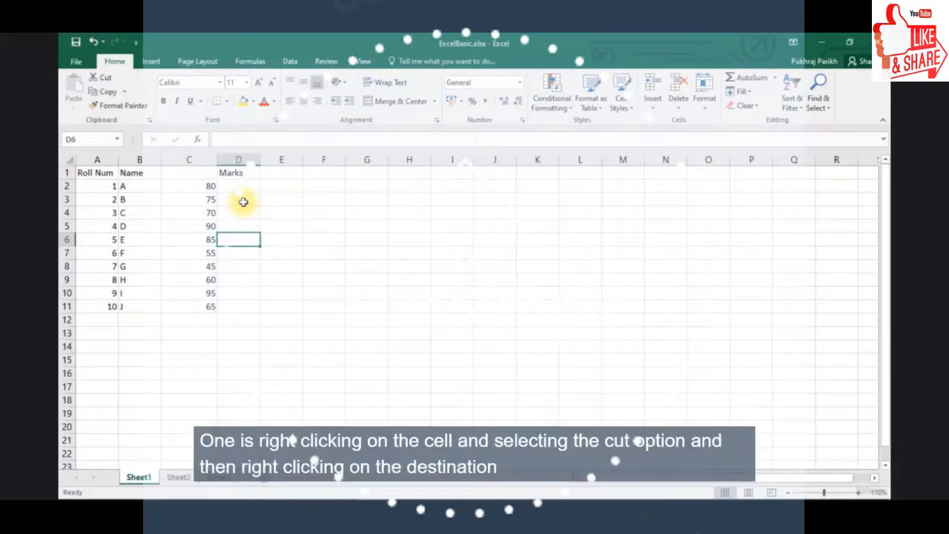
Move the "Marks" header from cell D1 back to cell C1 by cutting and pasting it
click(241, 172)
right_click(241, 174)
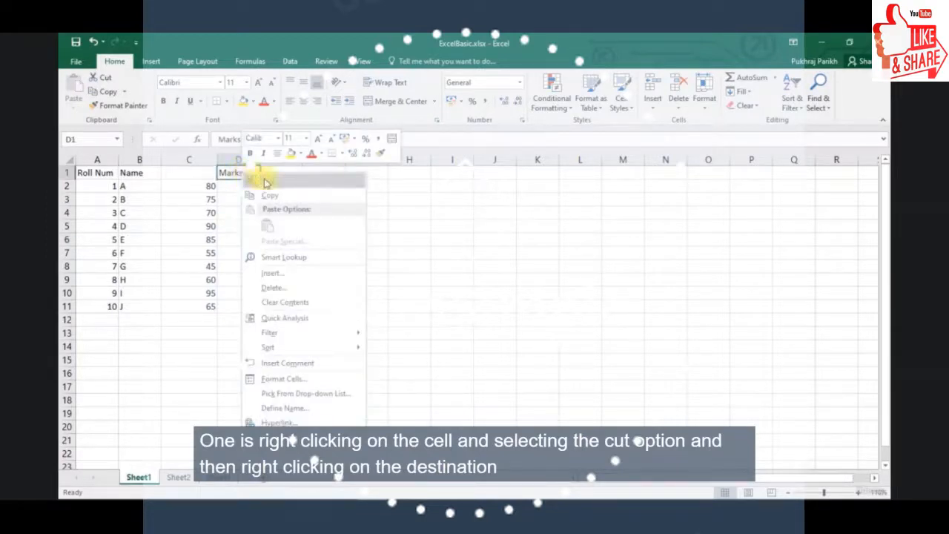
click(267, 182)
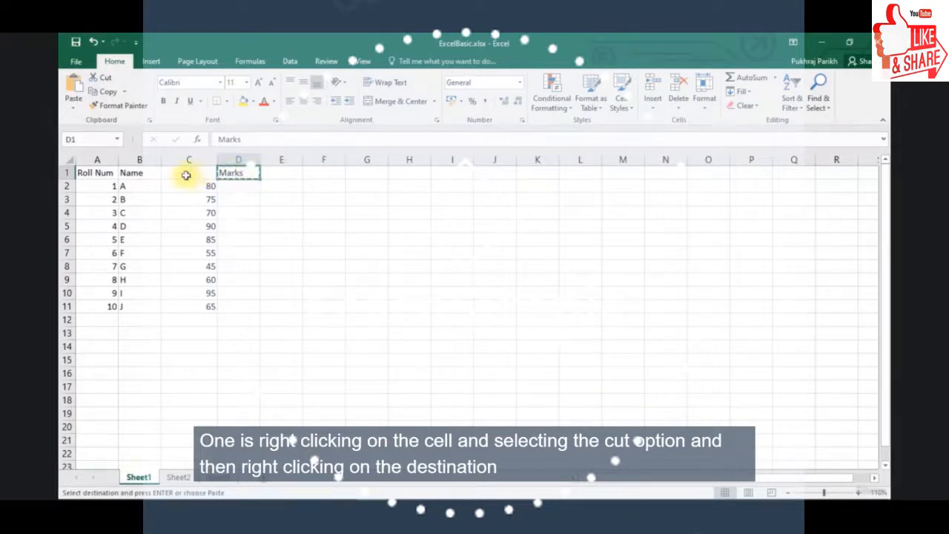
click(185, 173)
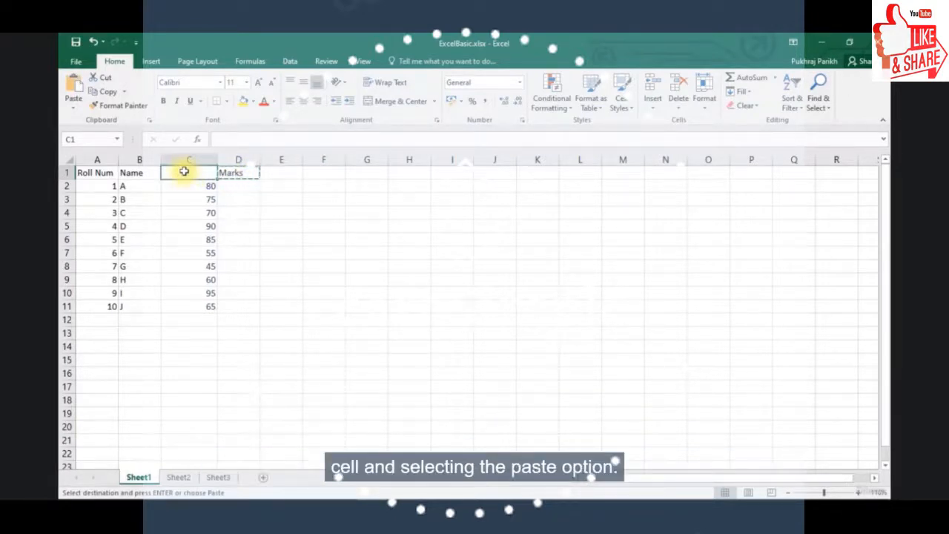
right_click(184, 171)
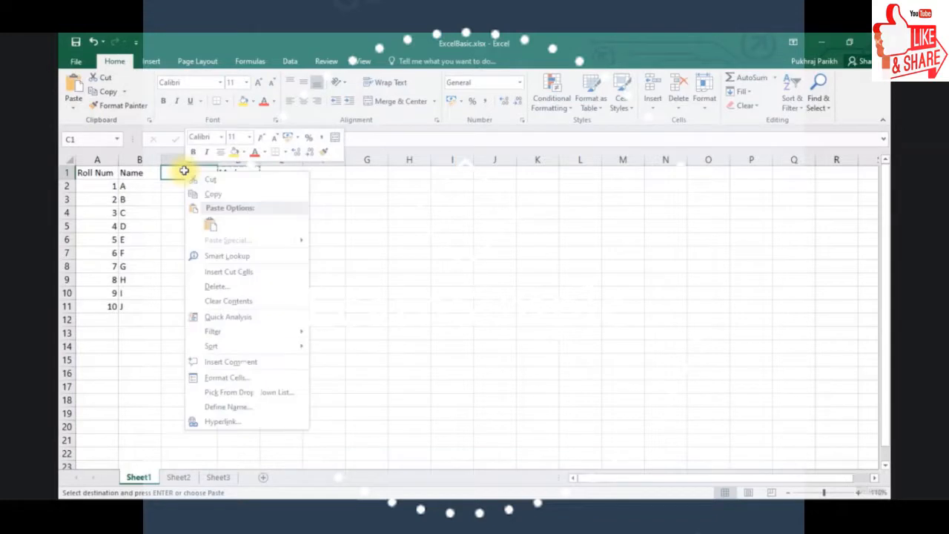
click(211, 225)
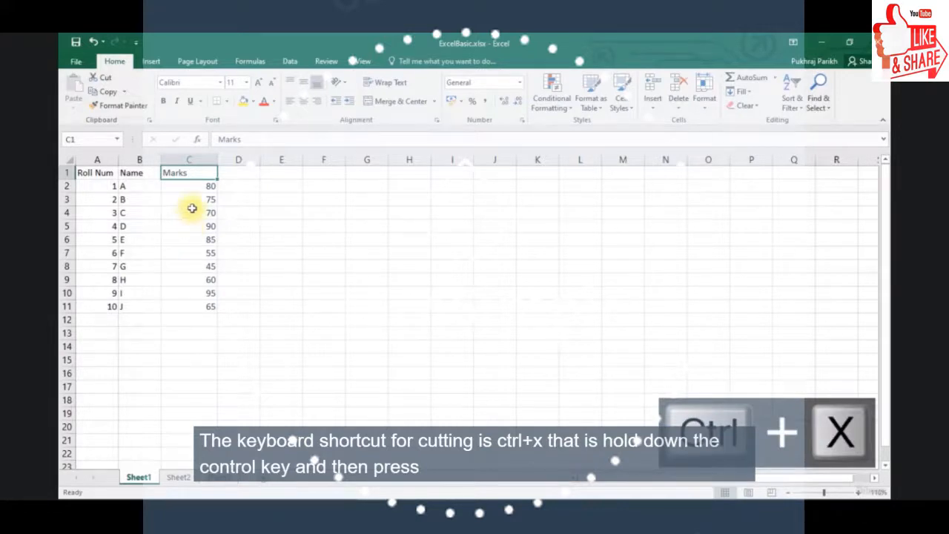
Cut the "Marks" header from cell C1 and paste it into cell D1
key(ctrl+x)
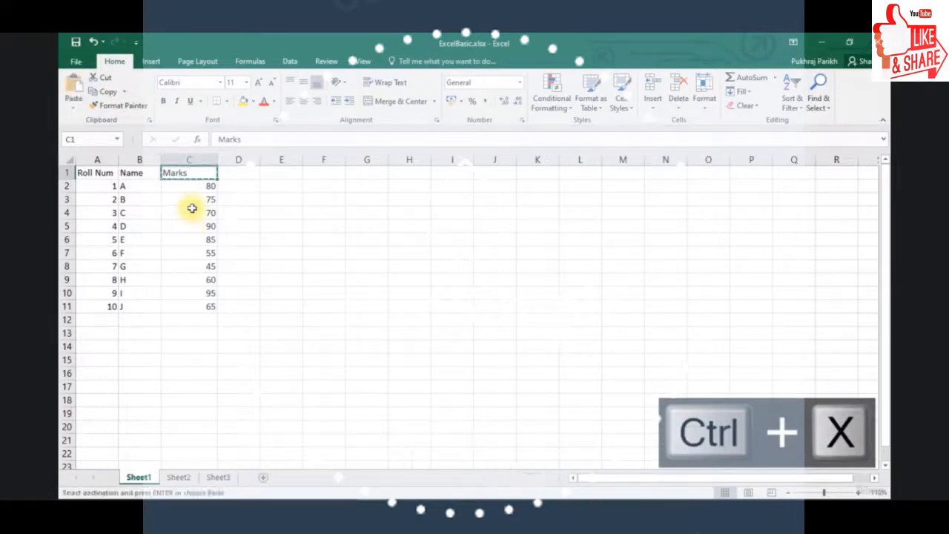
click(234, 175)
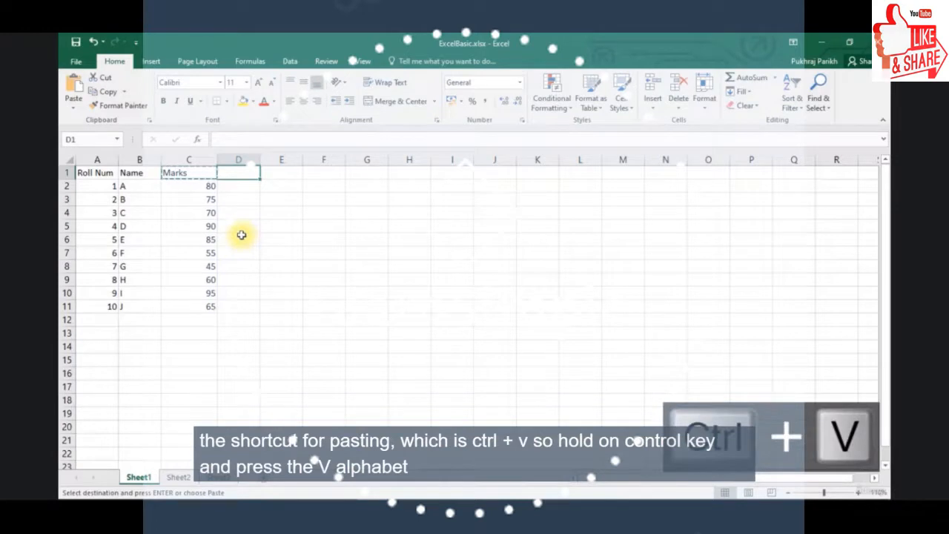
key(ctrl+v)
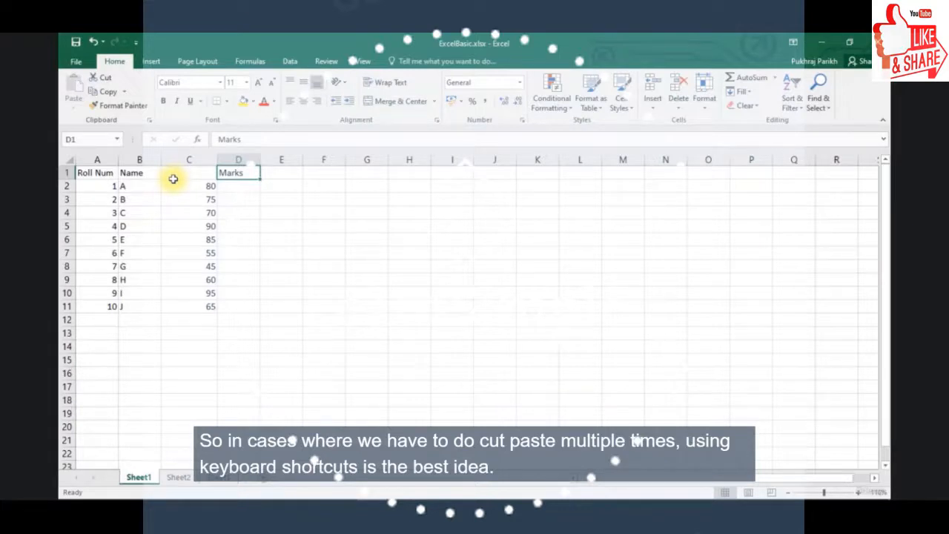
Cut the "Marks" header from cell D1 and paste it back into cell C1
key(ctrl+x)
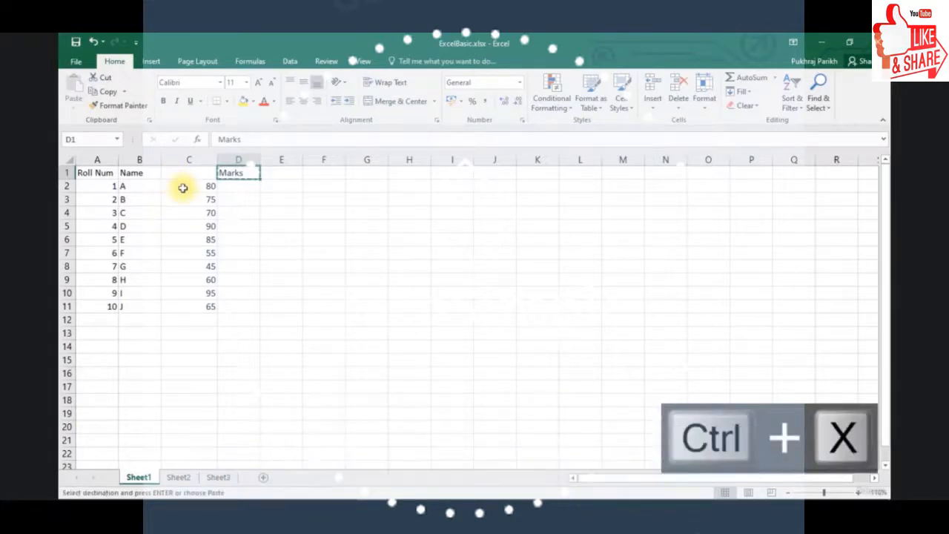
click(190, 172)
key(Return)
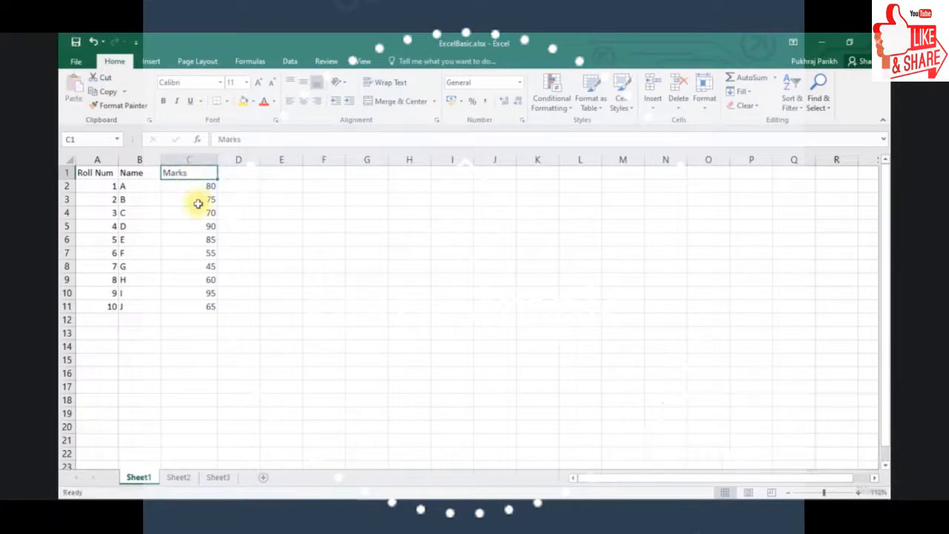
key(ctrl+v)
click(198, 202)
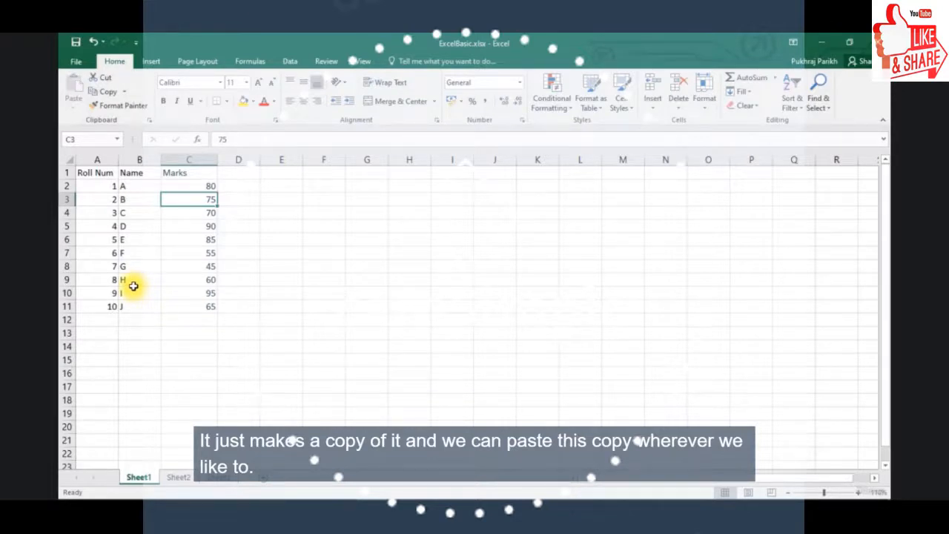
Copy the name J from cell B11 and paste it into each of the cells B12 through B16
click(130, 304)
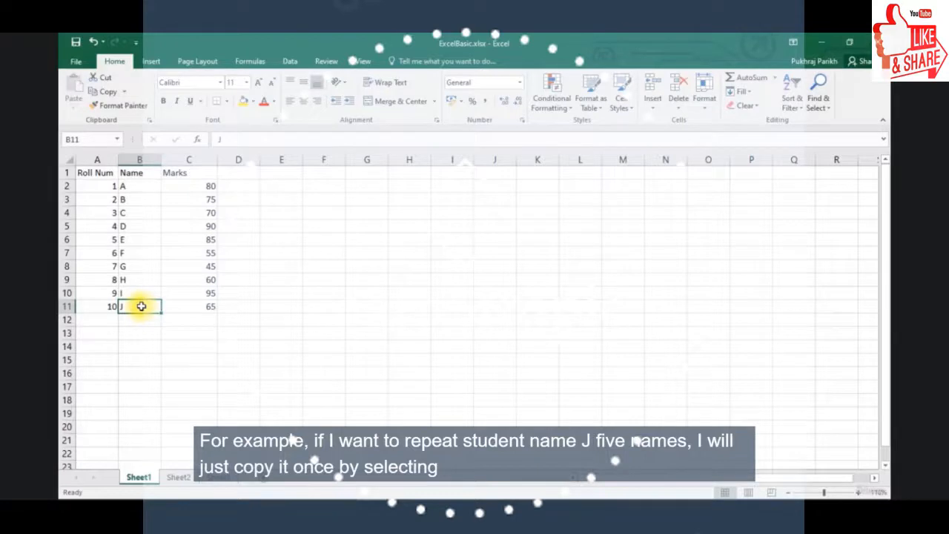
click(101, 94)
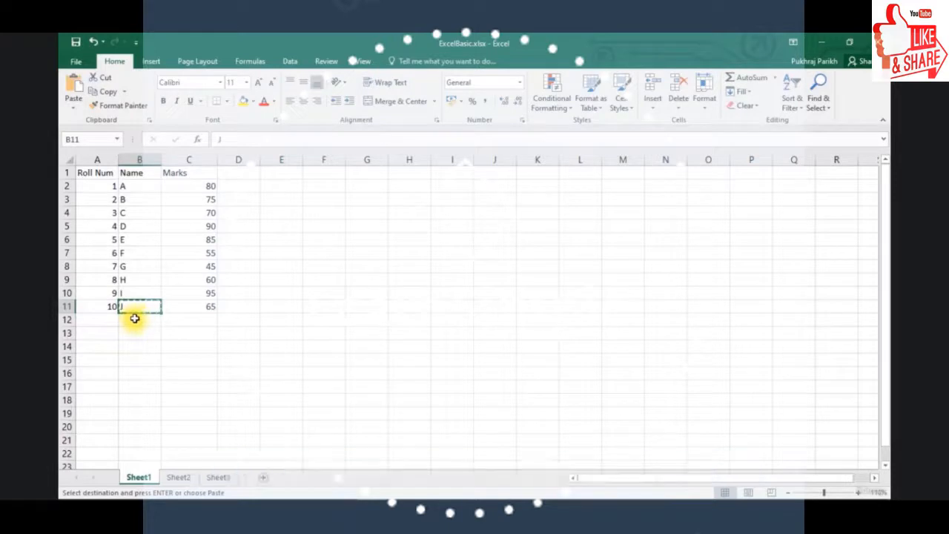
click(134, 319)
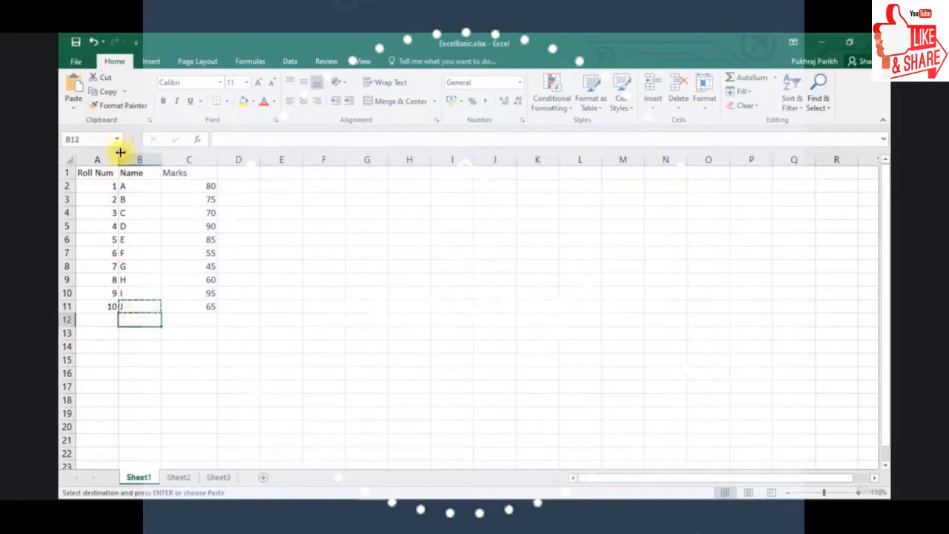
click(72, 89)
click(143, 334)
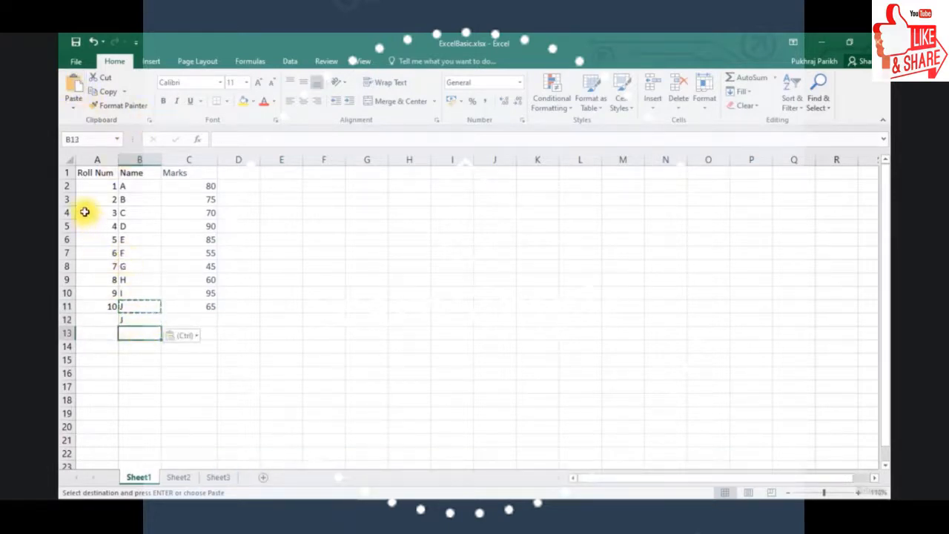
click(71, 83)
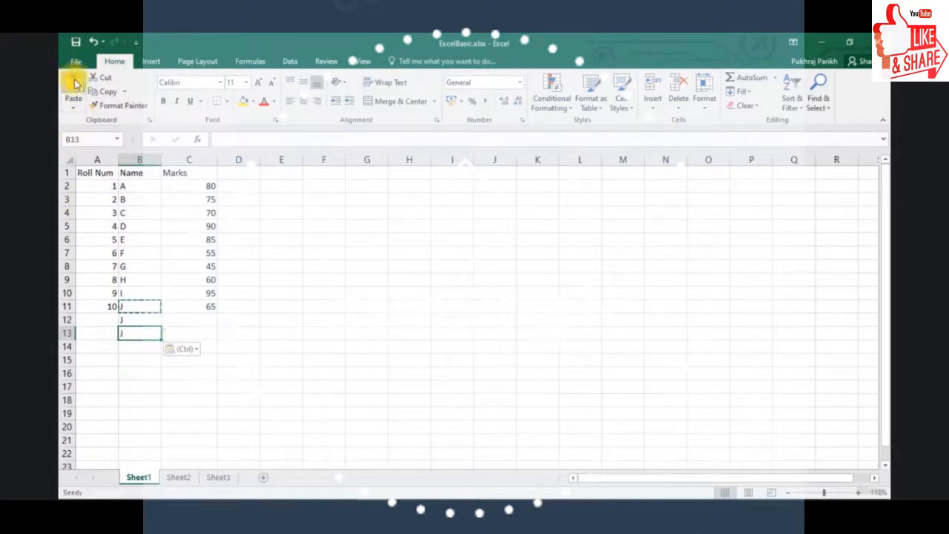
click(133, 346)
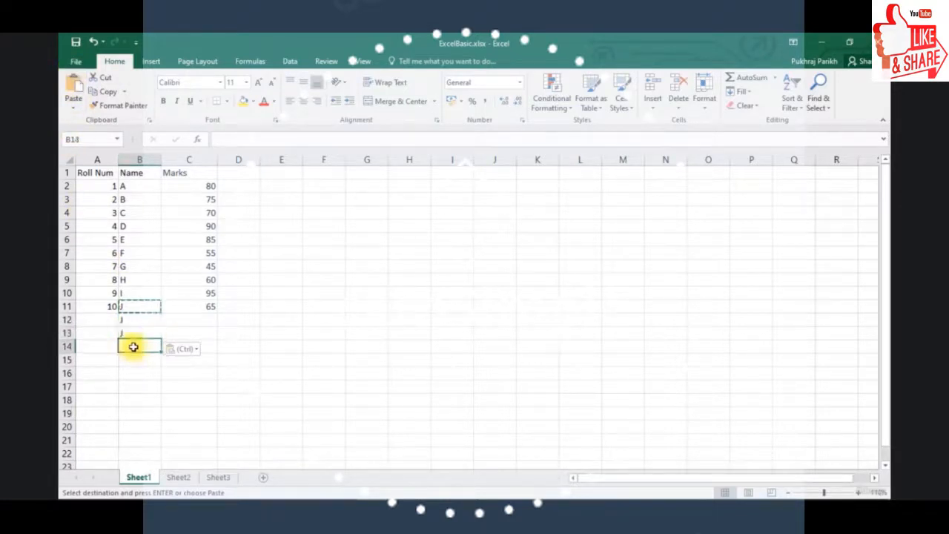
click(72, 83)
click(132, 360)
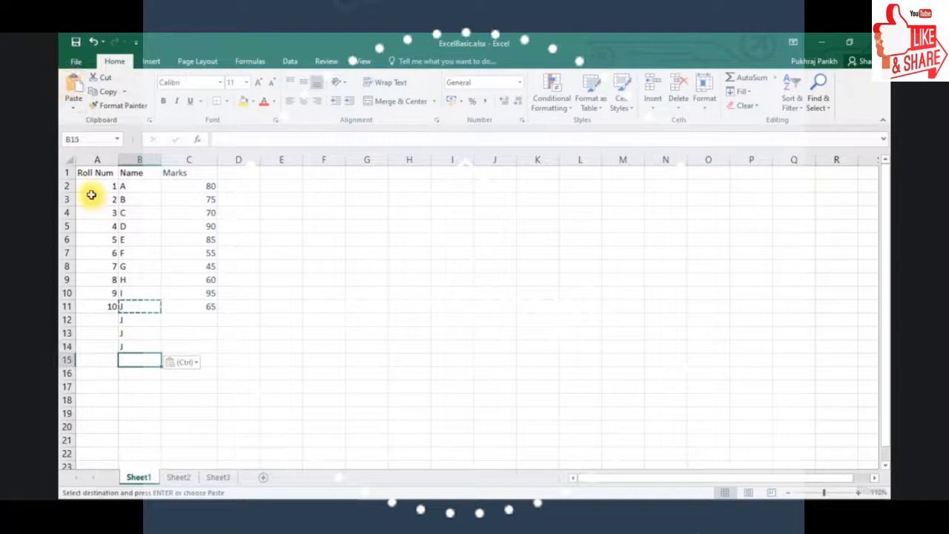
click(71, 83)
click(135, 373)
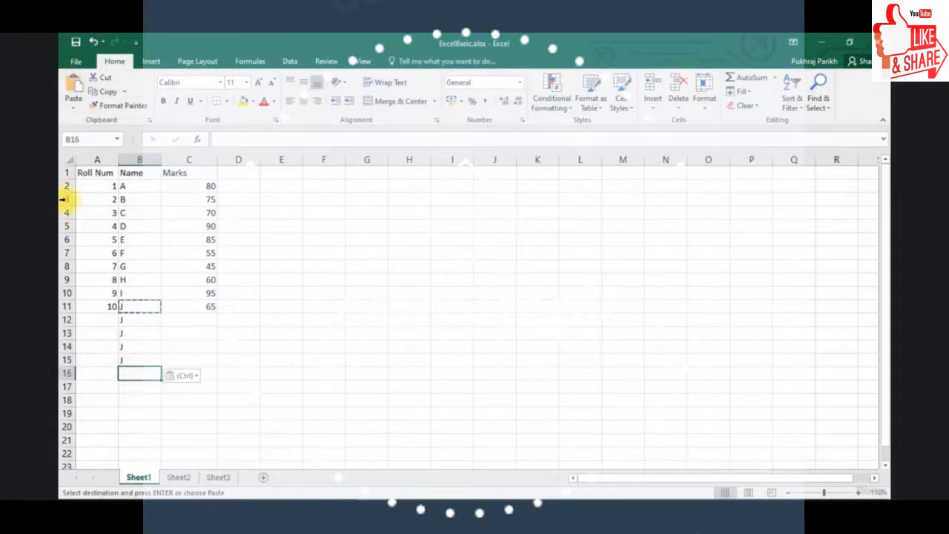
click(71, 83)
click(197, 359)
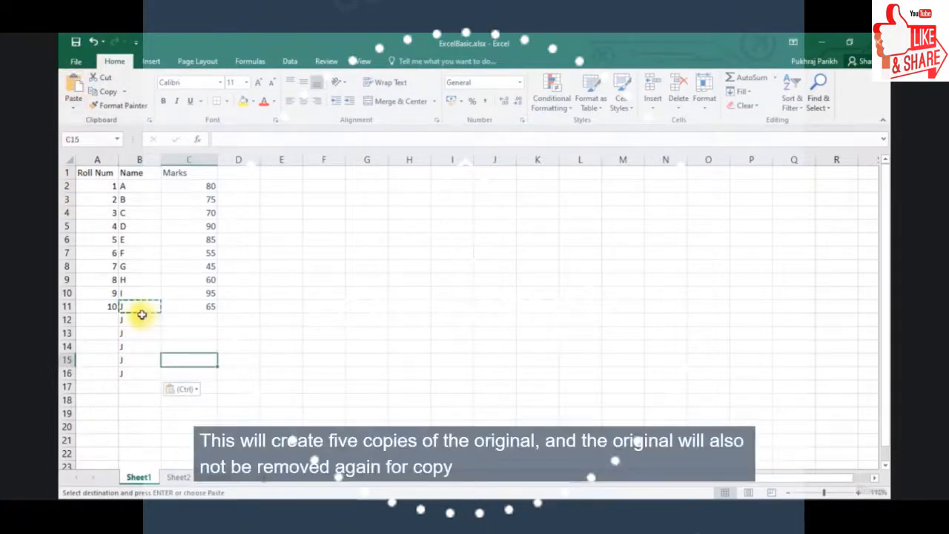
click(142, 319)
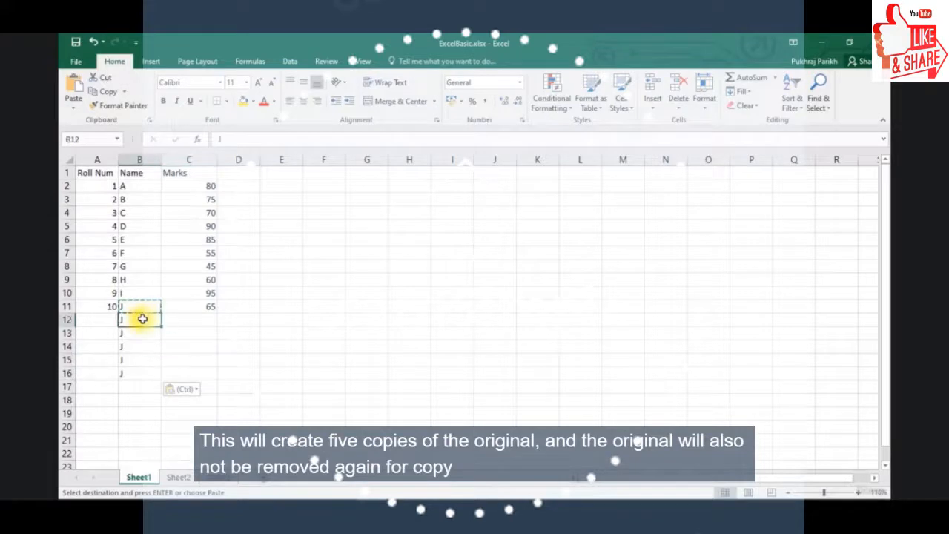
click(146, 307)
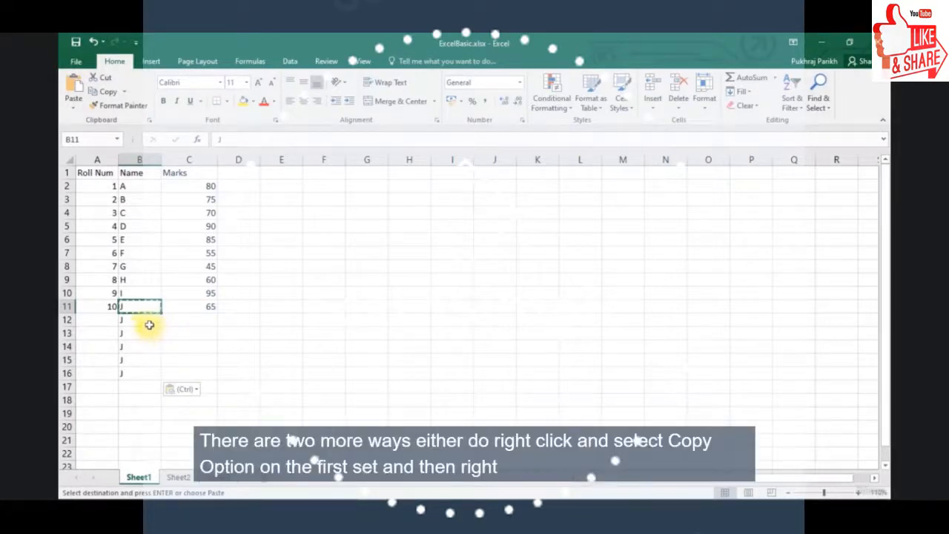
Copy the mark in cell C11 and paste it into cell C12
click(193, 309)
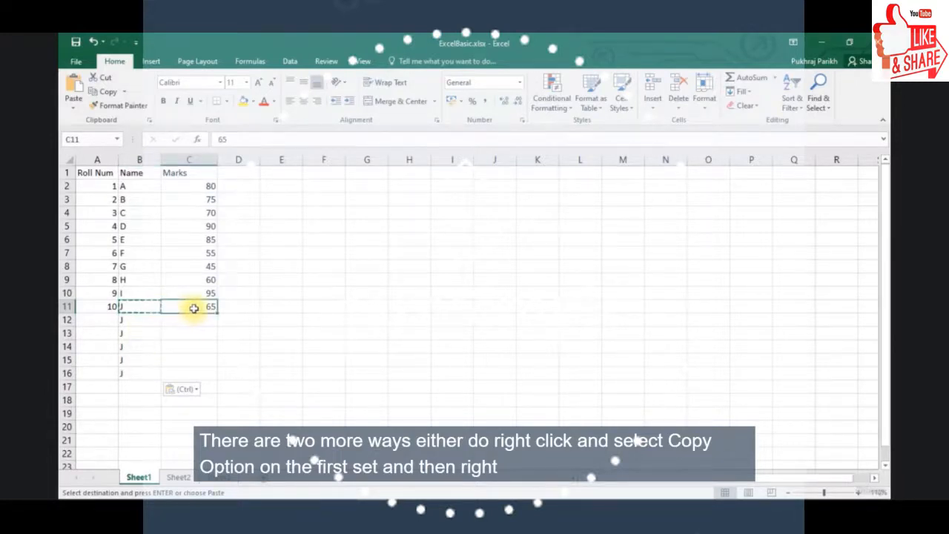
right_click(194, 308)
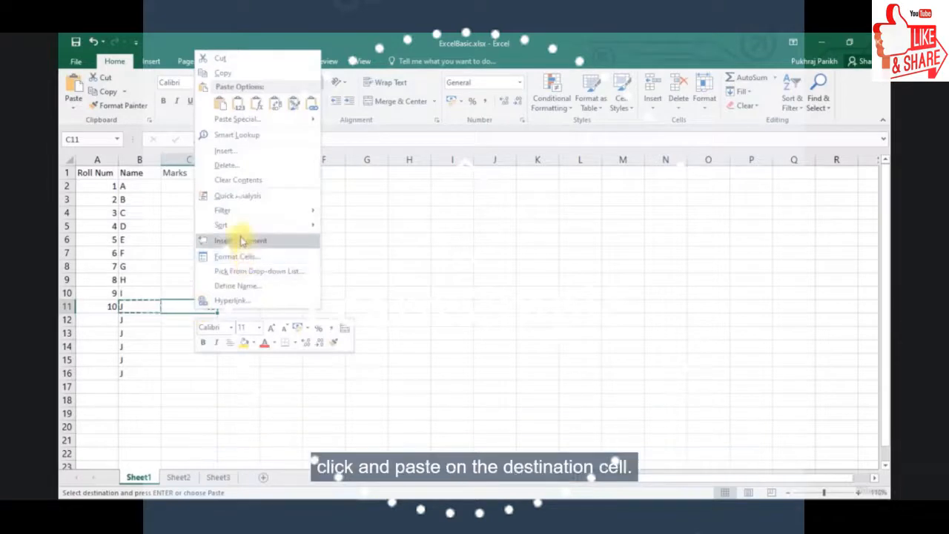
click(239, 71)
click(196, 316)
right_click(196, 317)
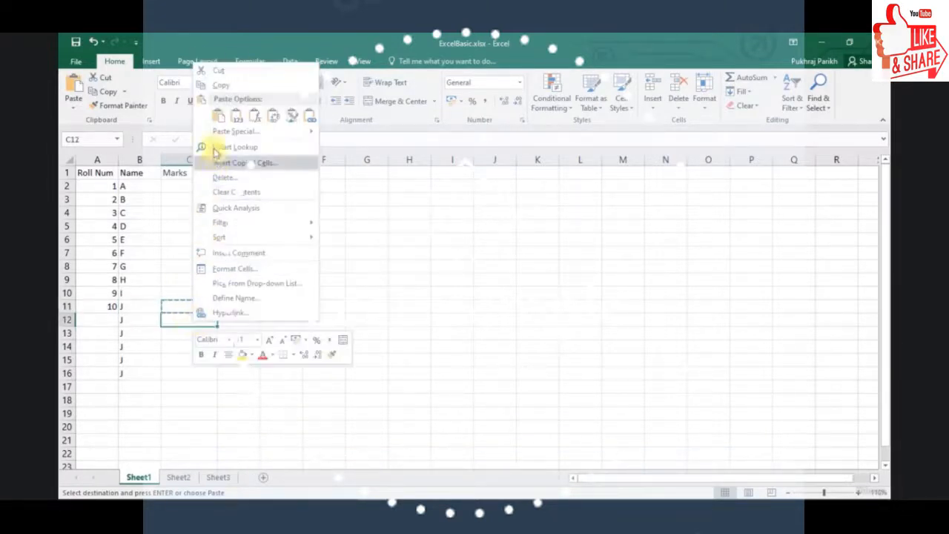
click(217, 117)
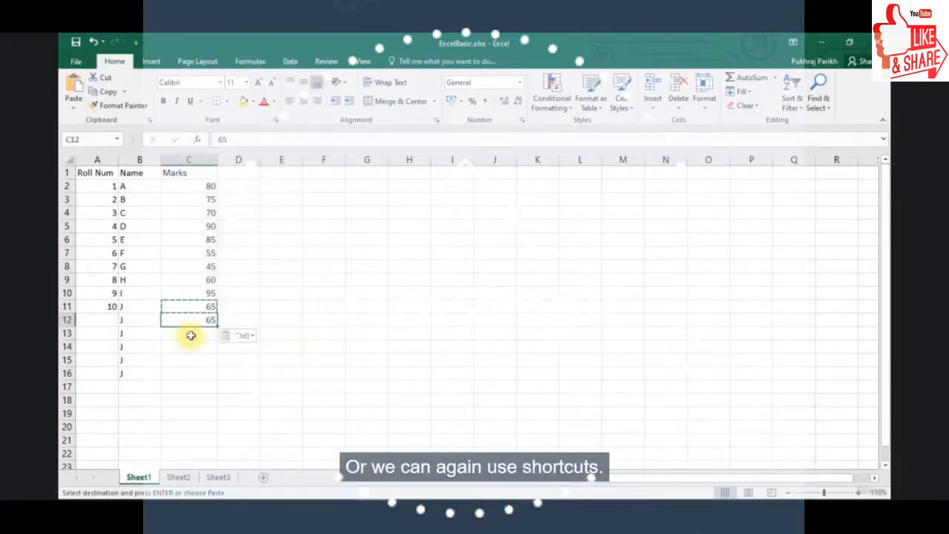
Copy the roll number in cell A11 and paste it into cell A12
click(211, 307)
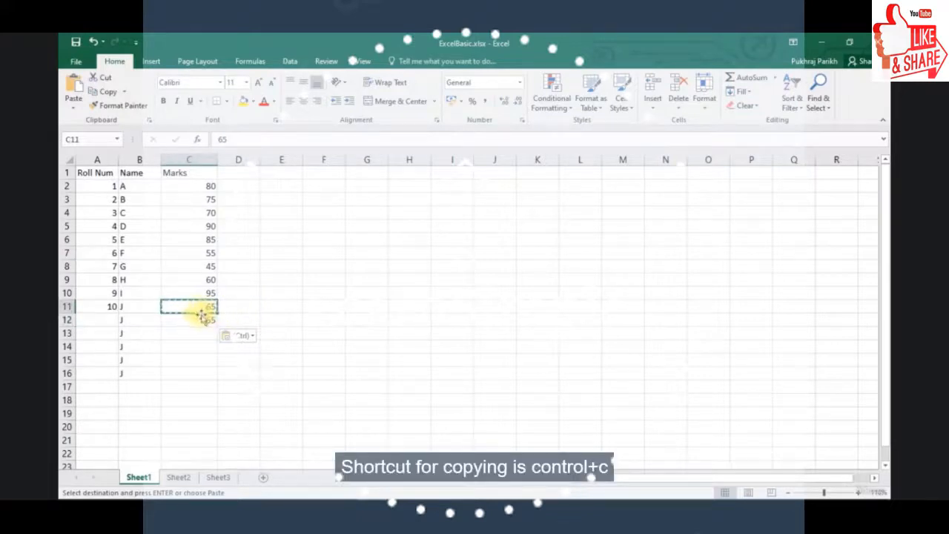
key(ctrl+c)
click(115, 305)
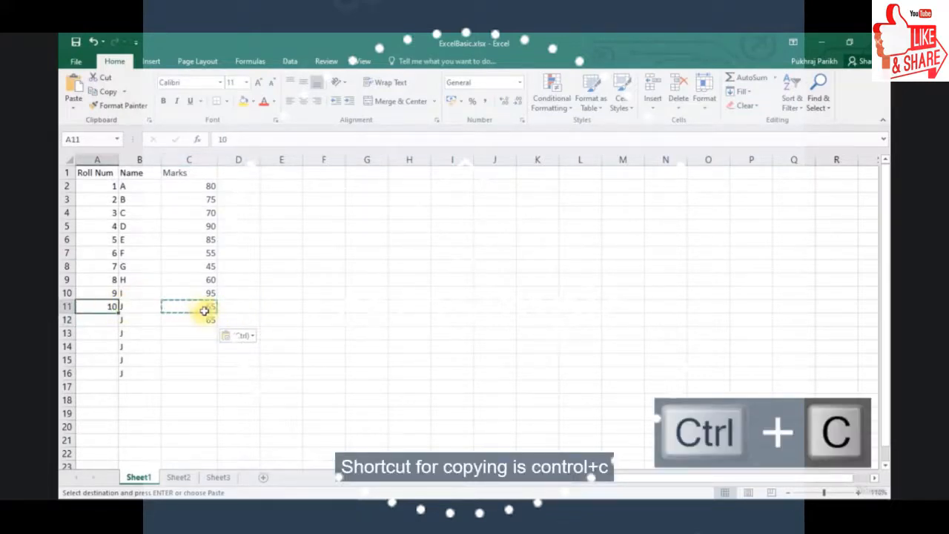
key(ctrl+c)
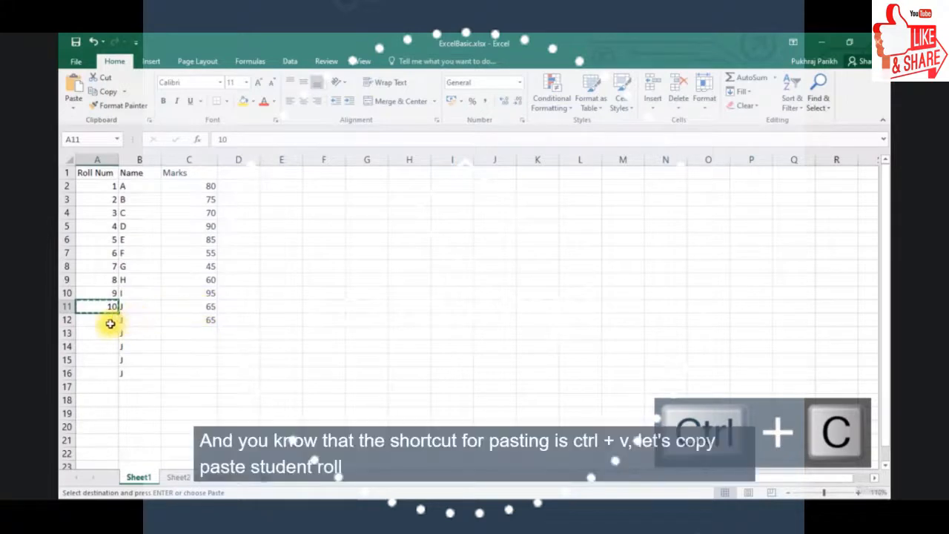
click(104, 327)
key(ctrl+v)
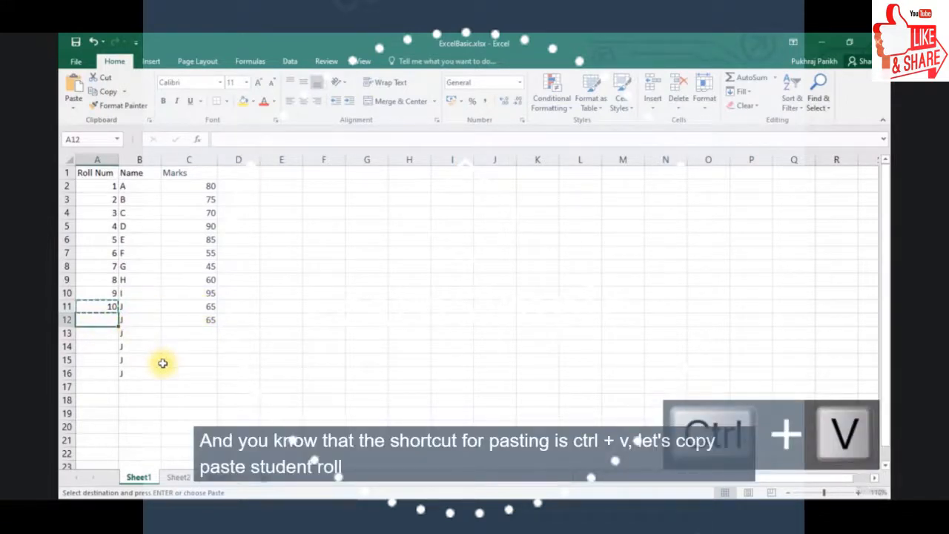
key(ctrl+v)
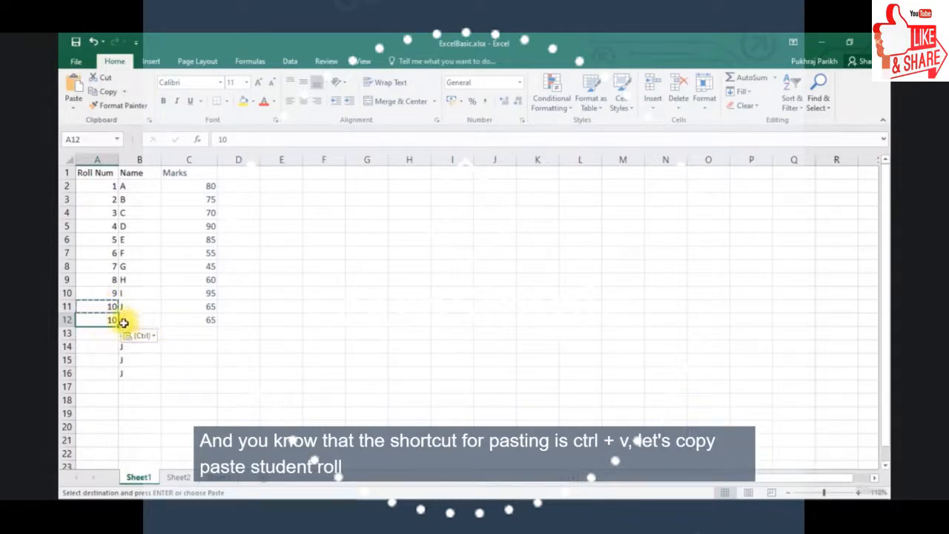
Copy the mark in cell C12 and paste it into each of the cells C13 through C16
click(199, 318)
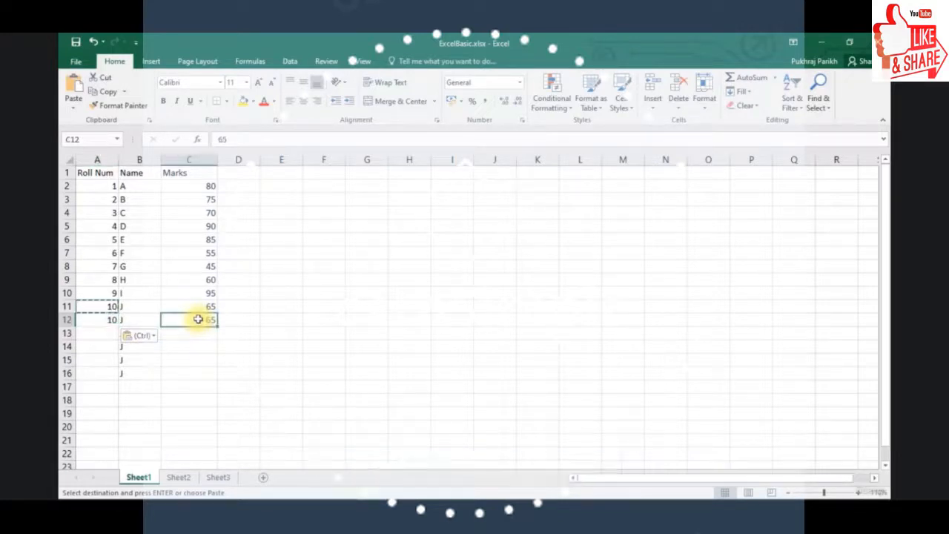
key(ctrl+c)
click(198, 332)
key(ctrl+v)
click(191, 346)
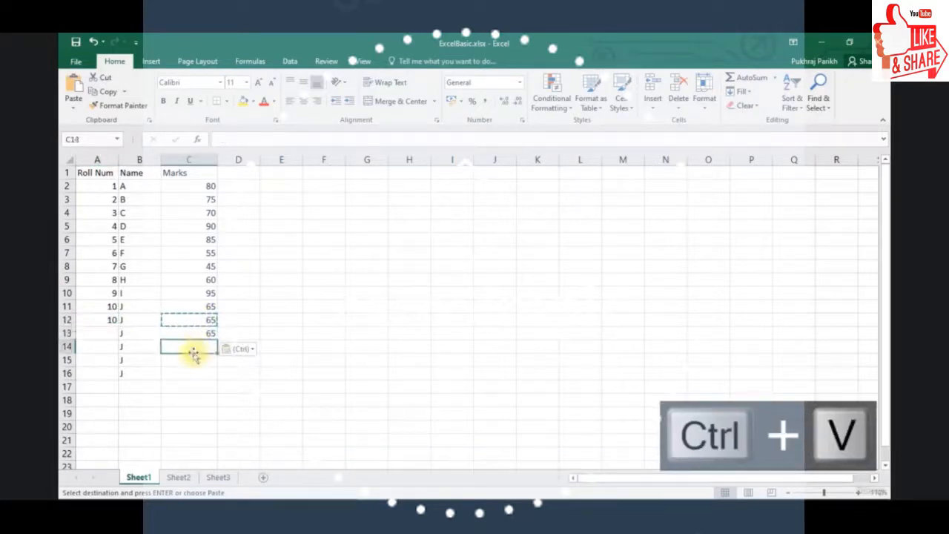
key(ctrl+v)
click(191, 361)
key(ctrl+v)
click(191, 371)
key(ctrl+v)
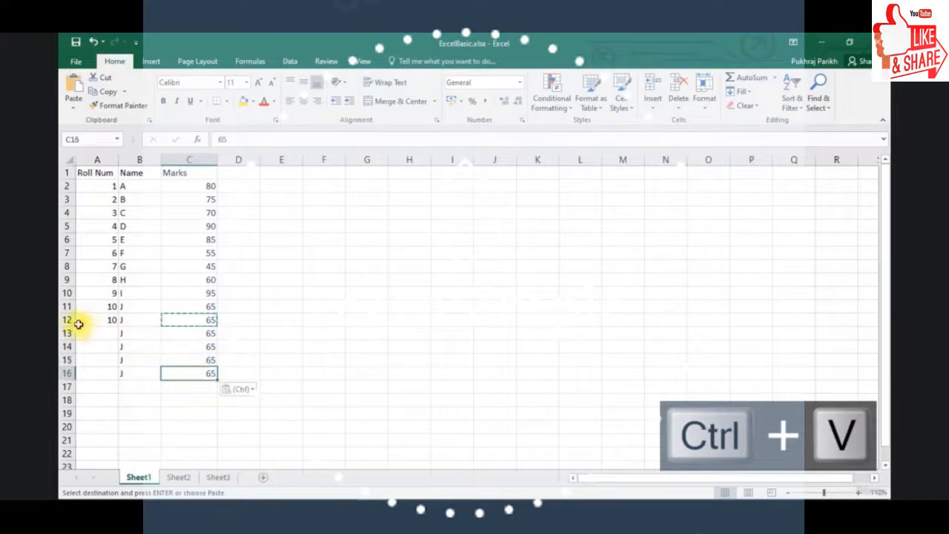
Copy the roll number in cell A12 and paste it into each of the cells A13 through A16
click(101, 320)
key(ctrl+c)
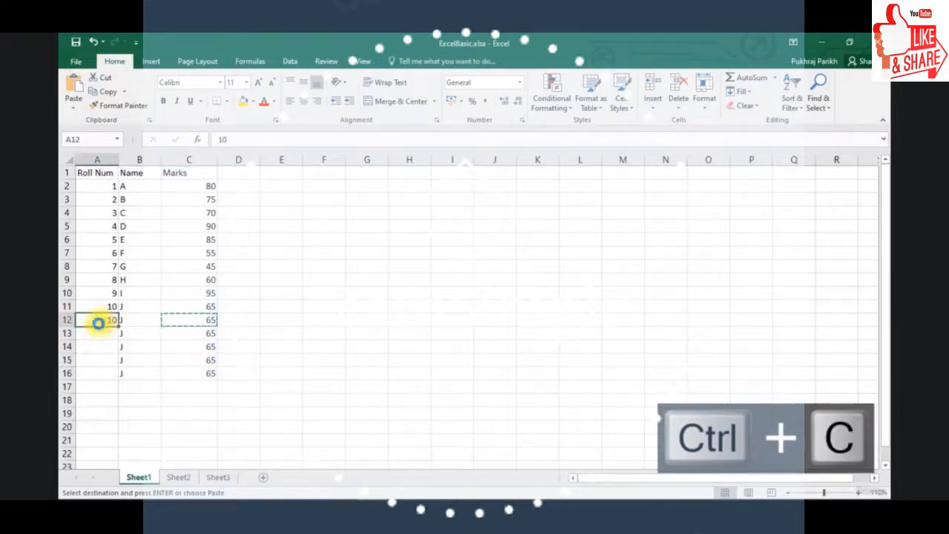
click(101, 333)
key(ctrl+v)
click(101, 348)
key(ctrl+v)
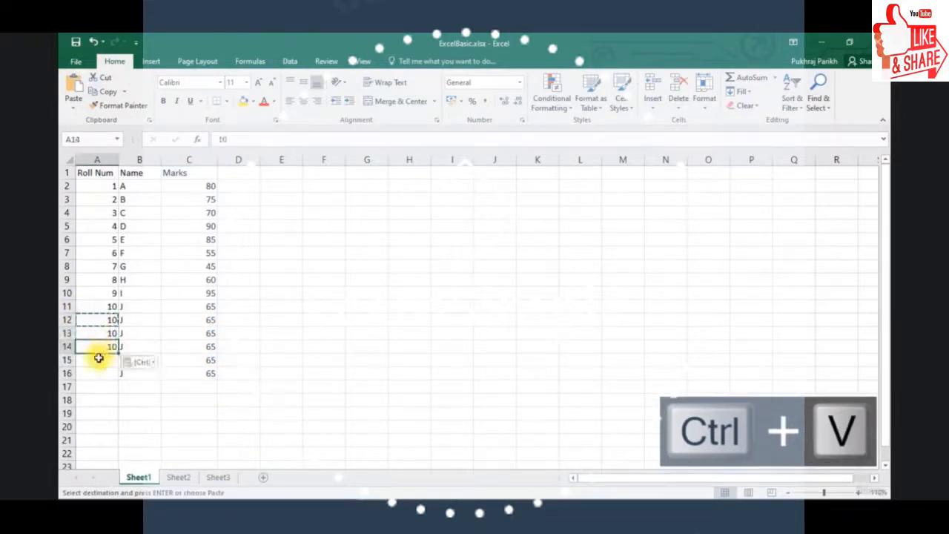
click(101, 361)
key(ctrl+v)
click(91, 378)
key(ctrl+v)
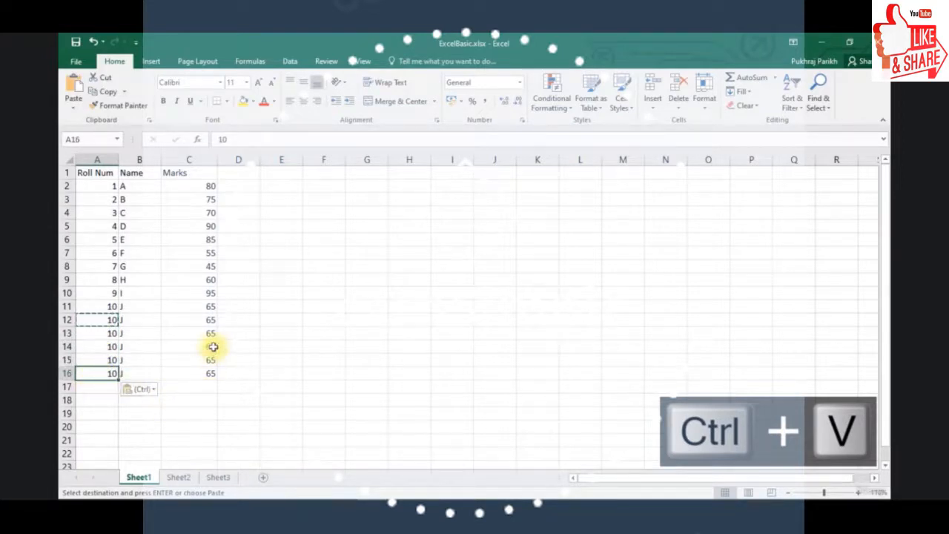
Cut the whole student table in A1:C16 and paste it starting at cell E1
click(213, 346)
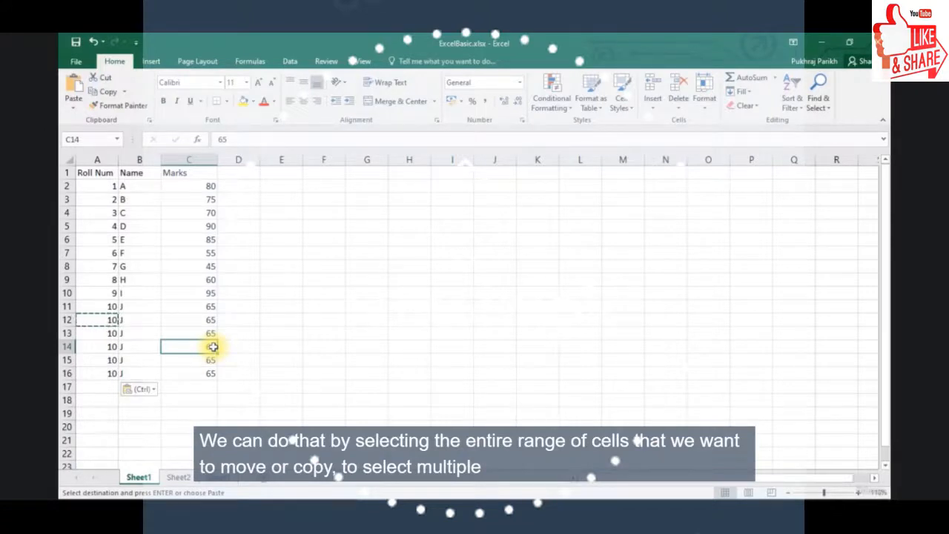
click(100, 173)
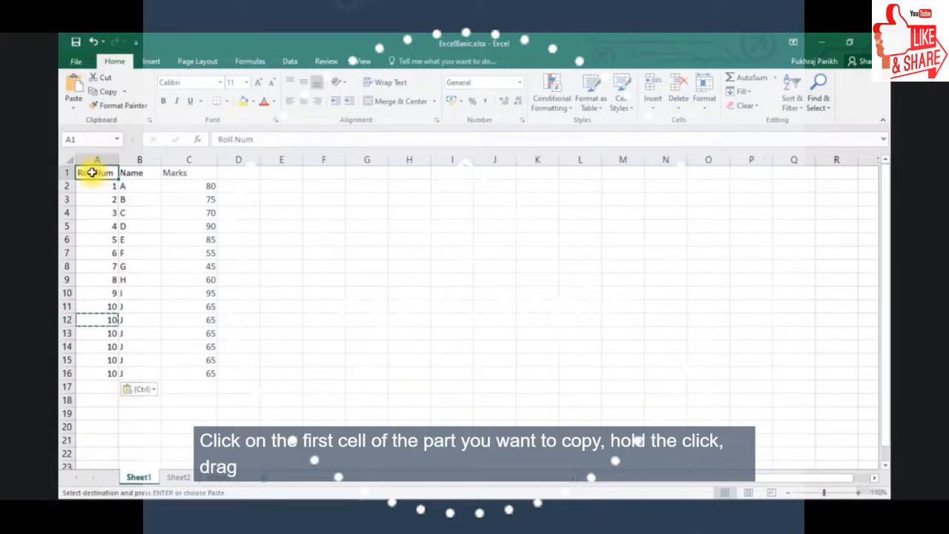
drag(91, 173, 194, 378)
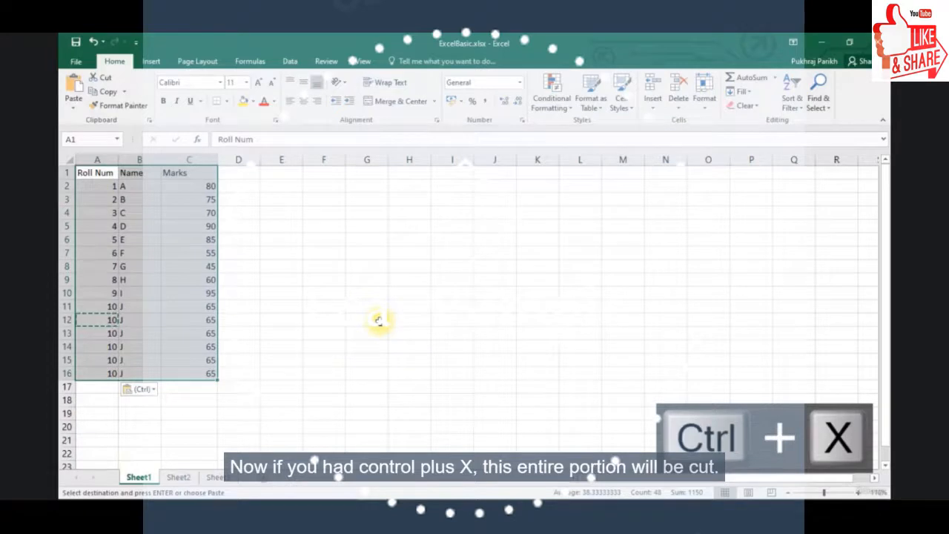
key(ctrl+x)
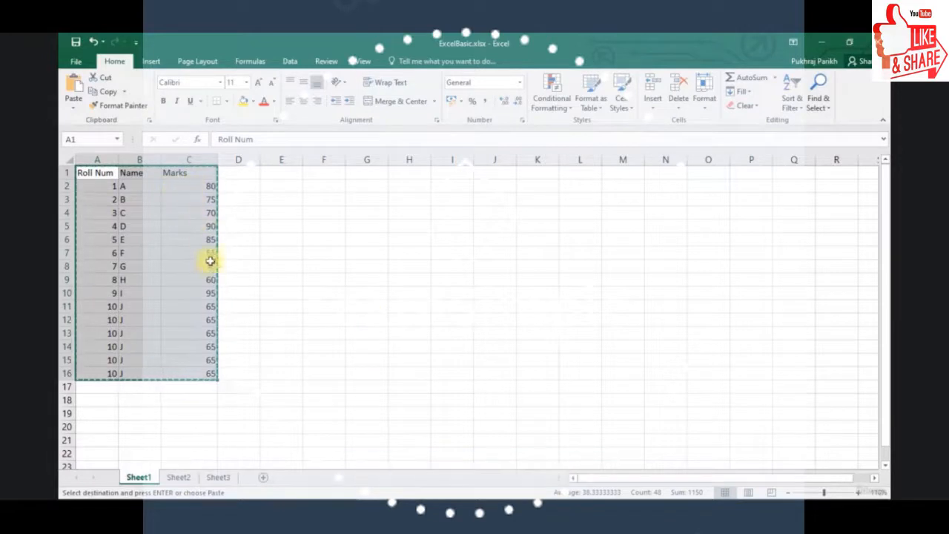
click(292, 175)
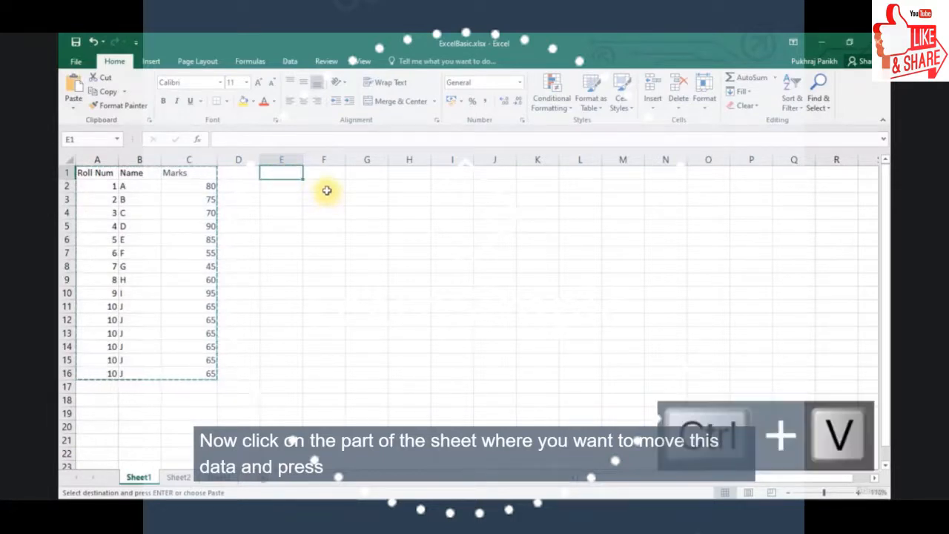
key(ctrl+v)
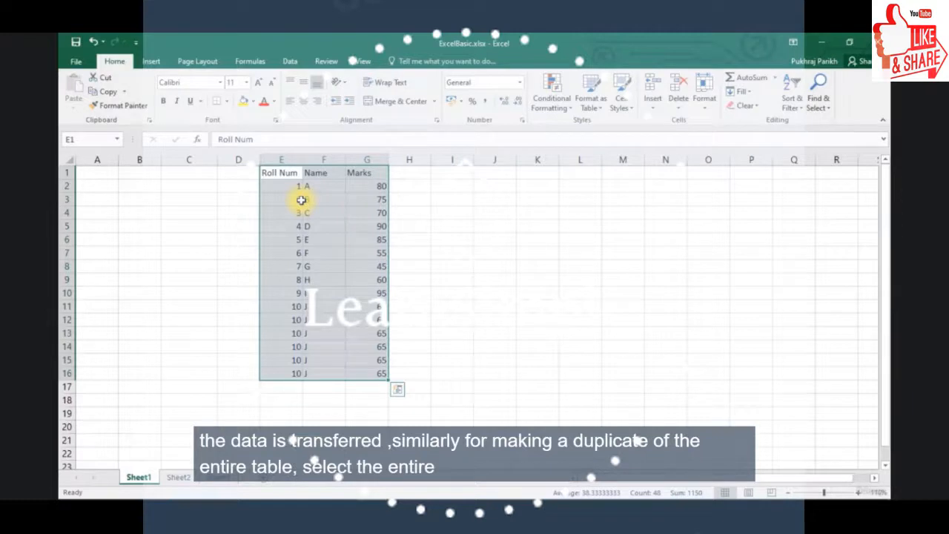
Copy the student table in E1:G16 and paste the duplicate starting at cell A1
click(278, 175)
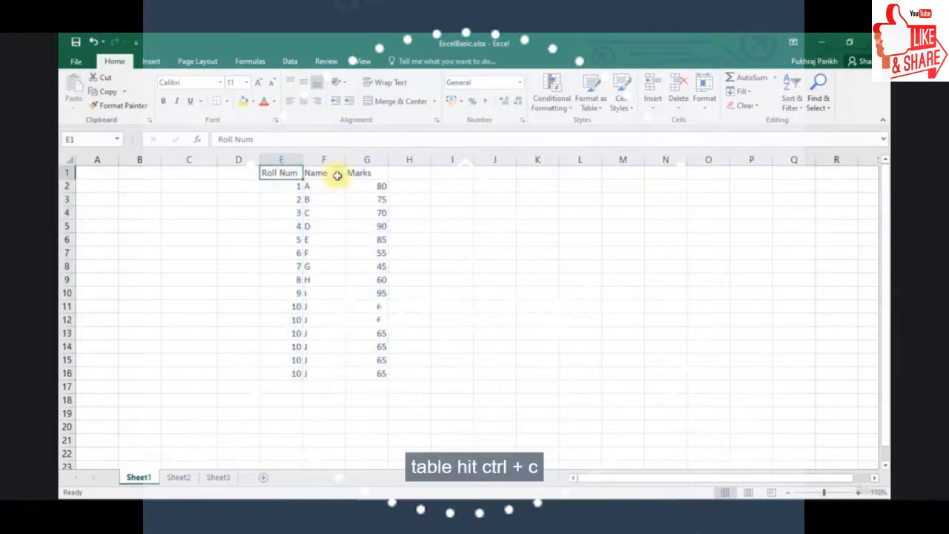
key(ctrl+shift+Right)
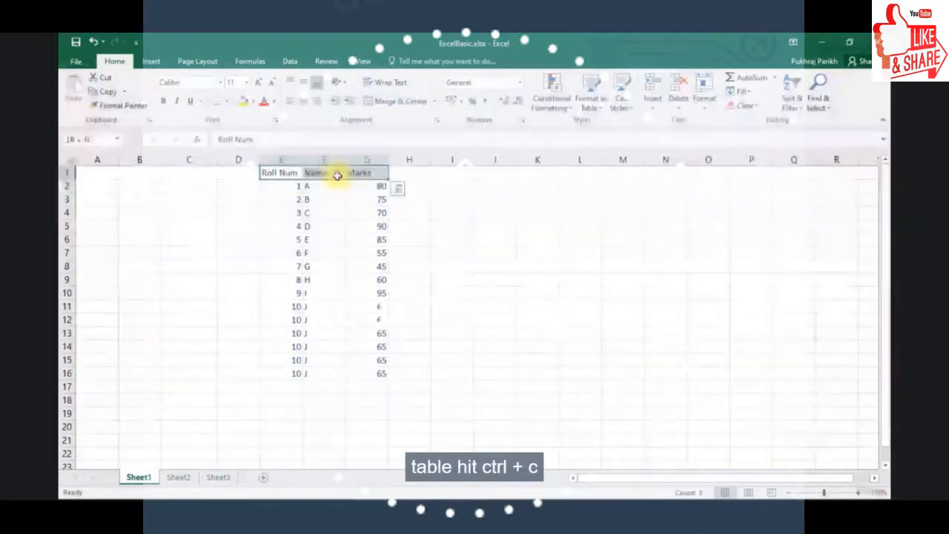
drag(282, 174, 377, 363)
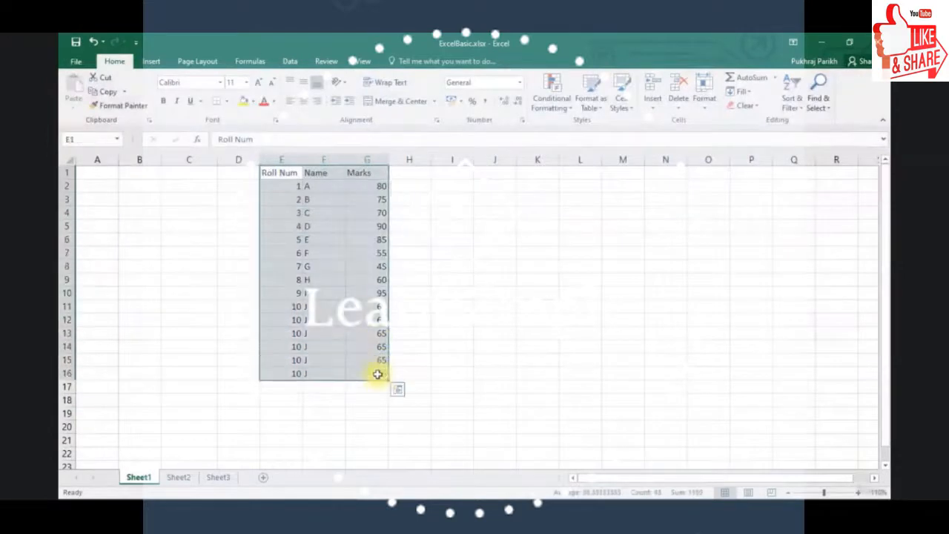
key(ctrl+c)
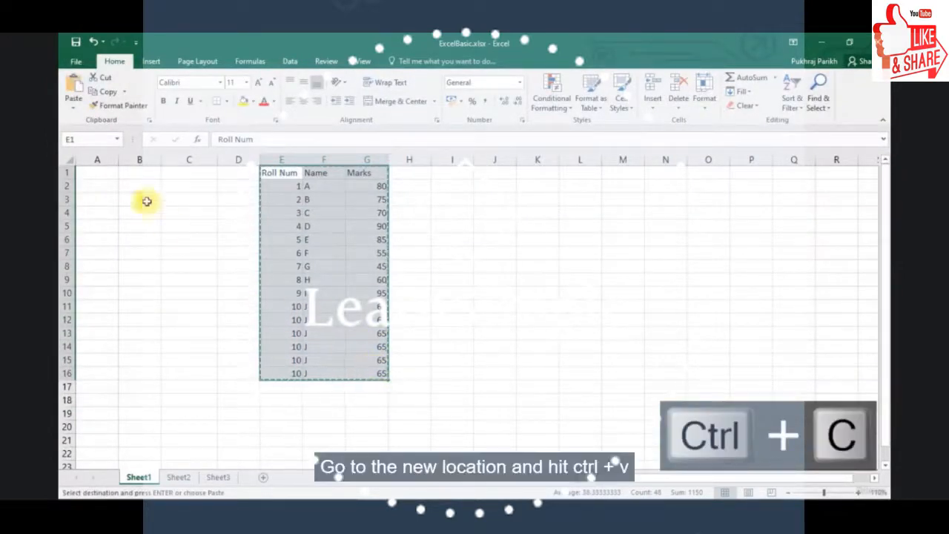
click(94, 173)
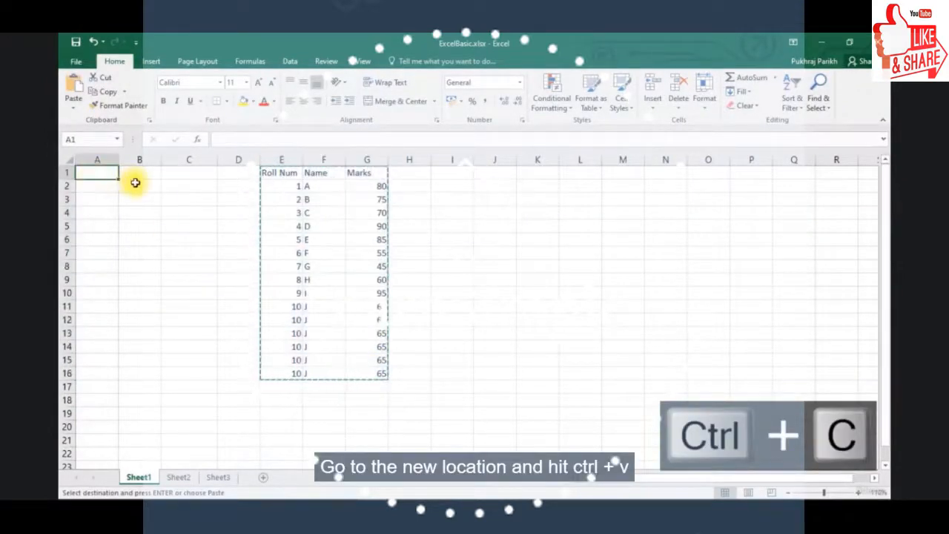
key(ctrl+v)
key(ctrl)
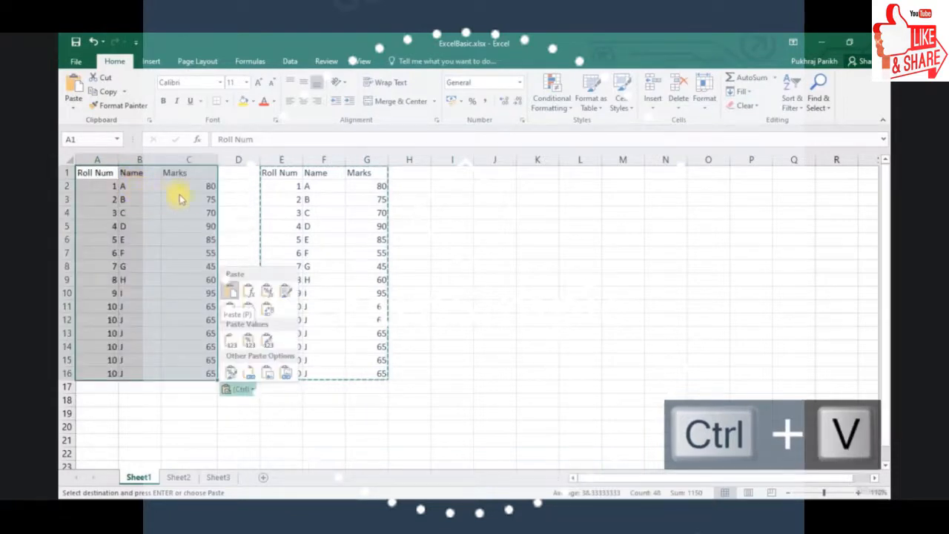
key(Escape)
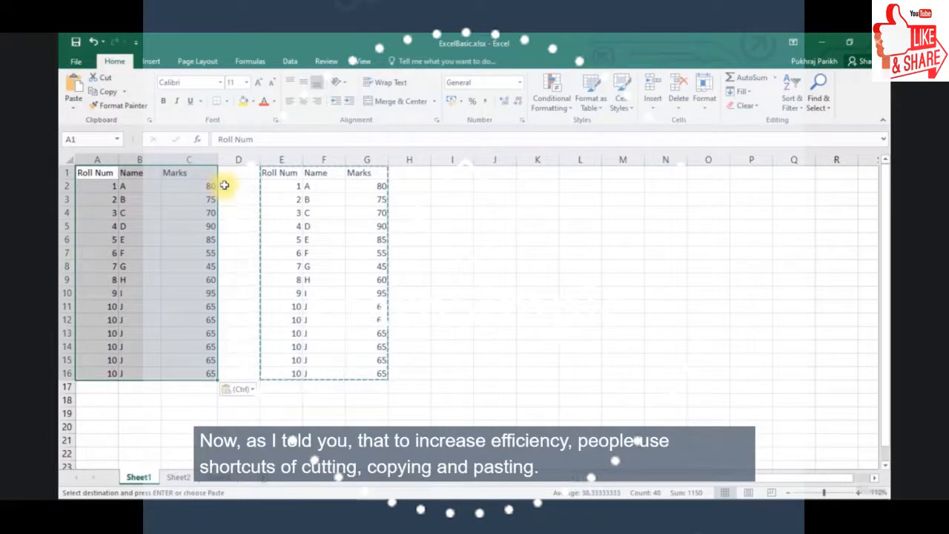
Clear the contents of the second student table in E1:G16
click(225, 186)
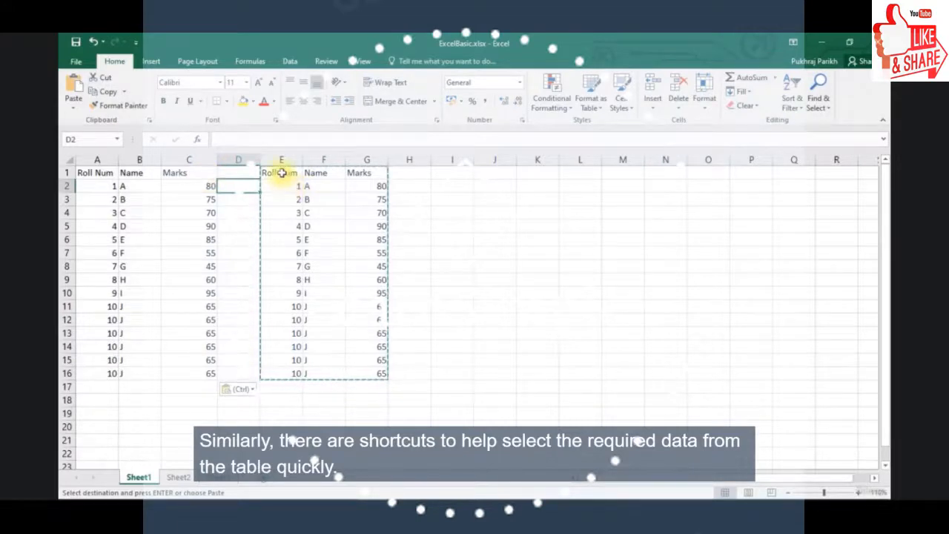
drag(280, 172, 359, 366)
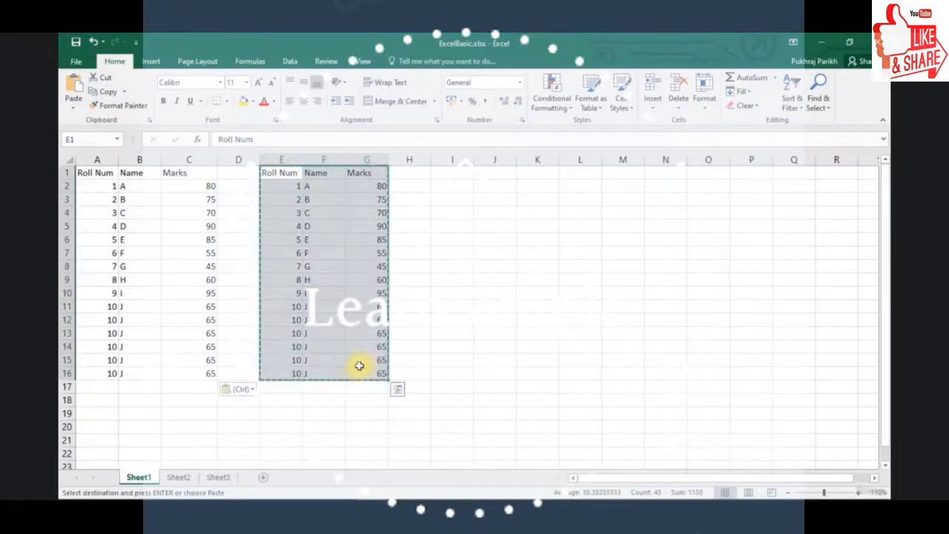
key(Delete)
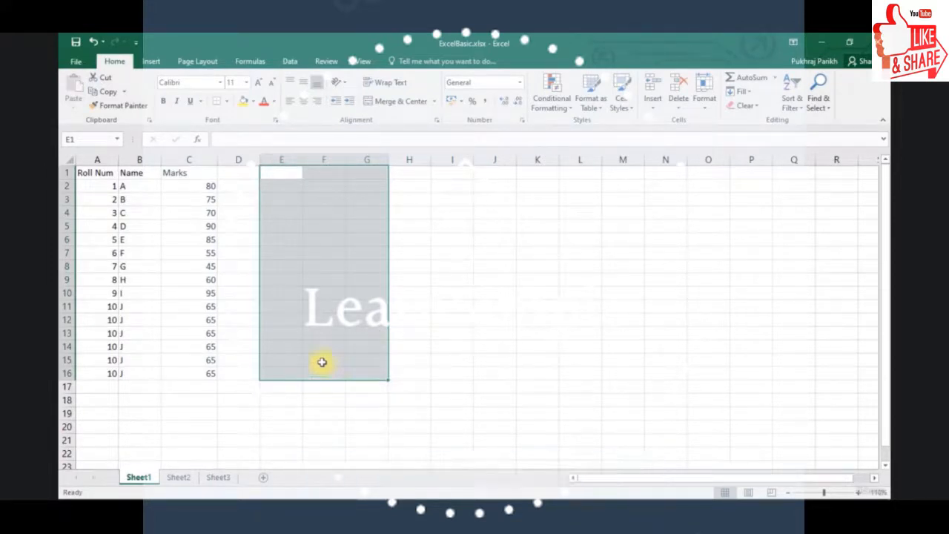
Select the header cells A1:C1 by extending the selection one cell at a time from A1
click(99, 173)
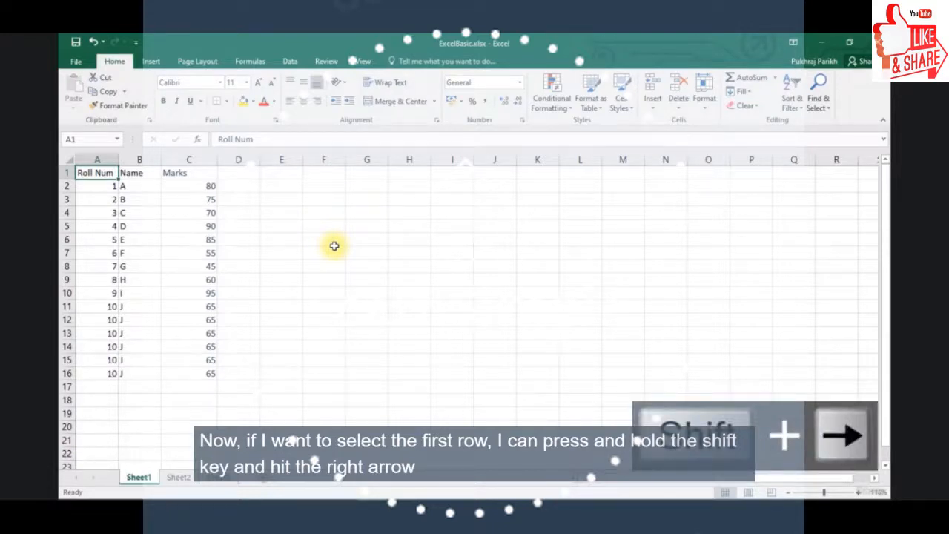
key(shift+Right)
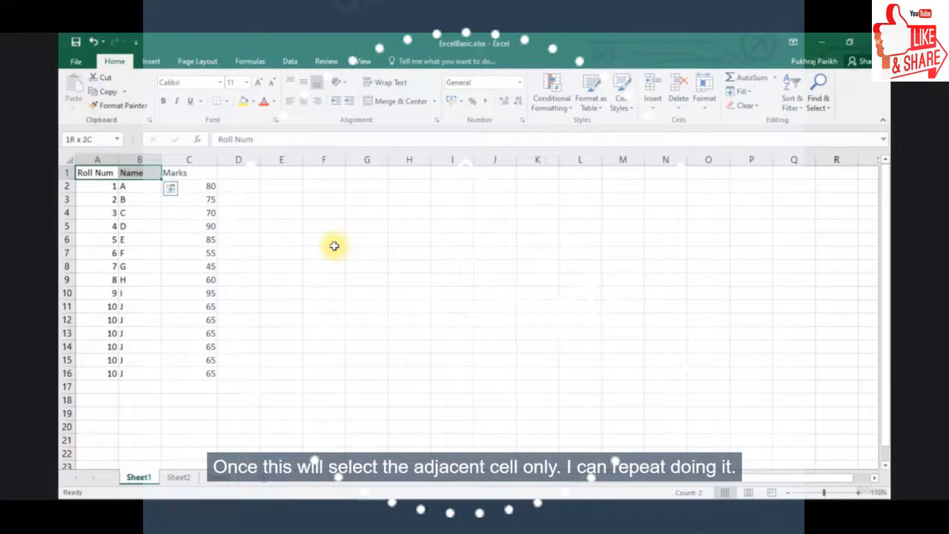
key(shift+Right)
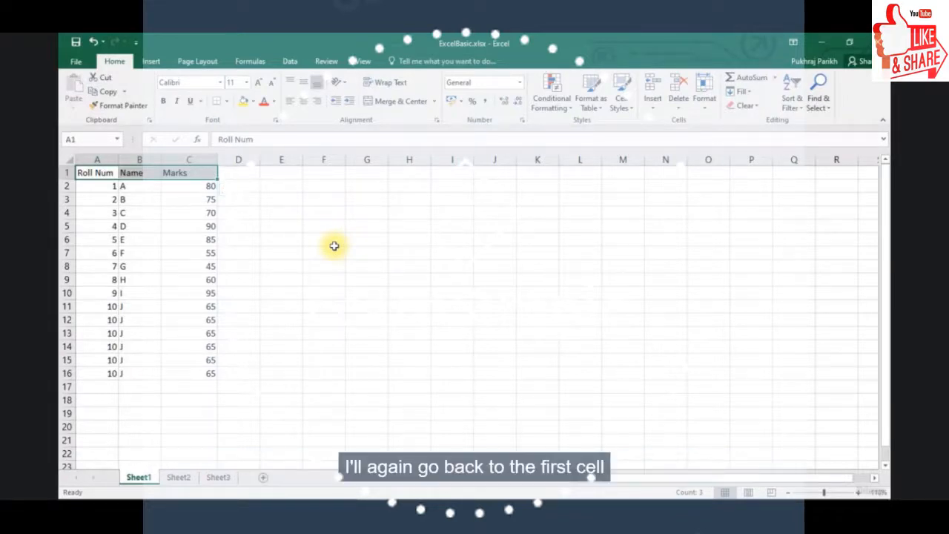
Extend the selection from A1 across the headers and down to C16, and move the selected table to start at cell F1
click(95, 172)
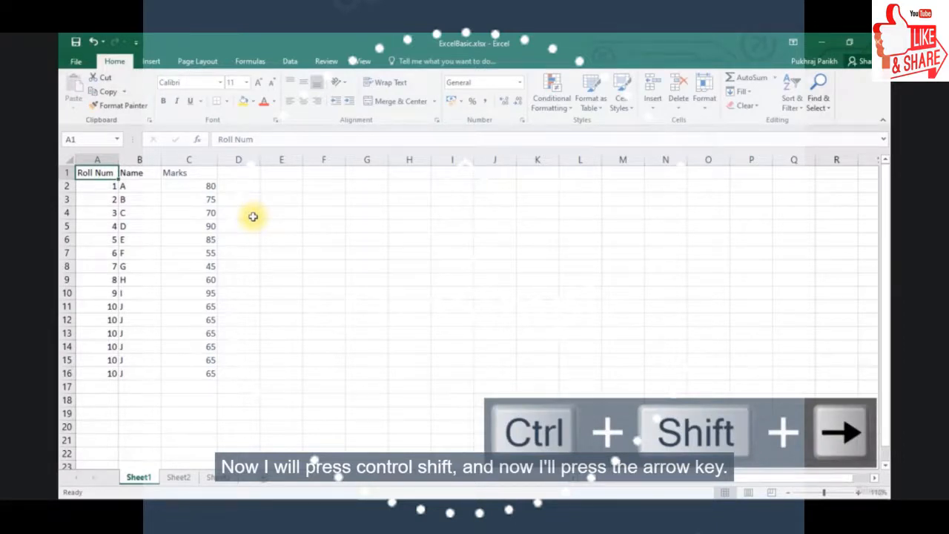
key(ctrl+shift+Right)
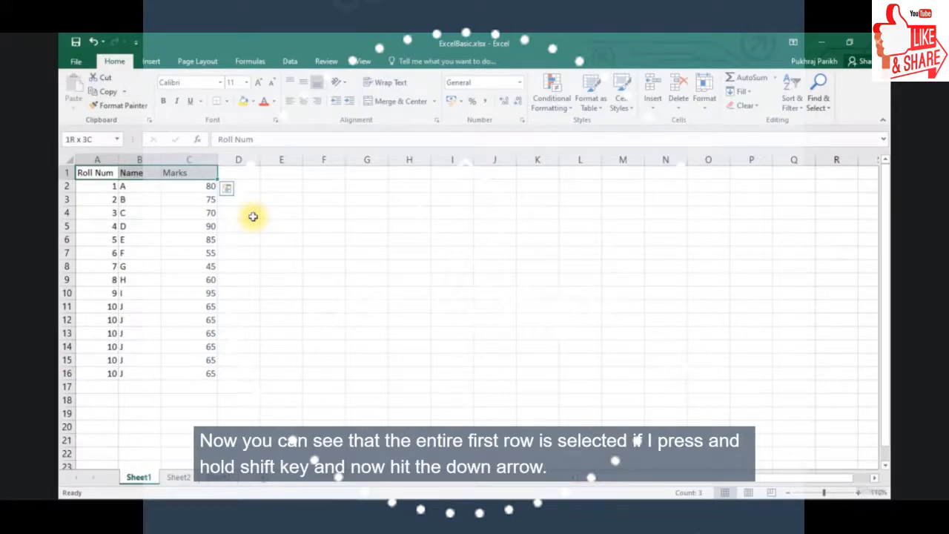
key(shift+Down)
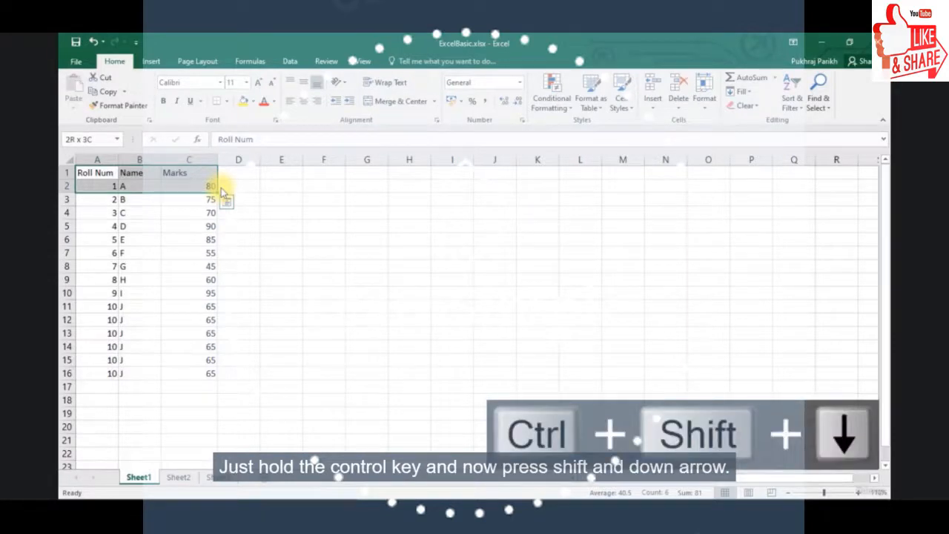
key(ctrl+shift+Down)
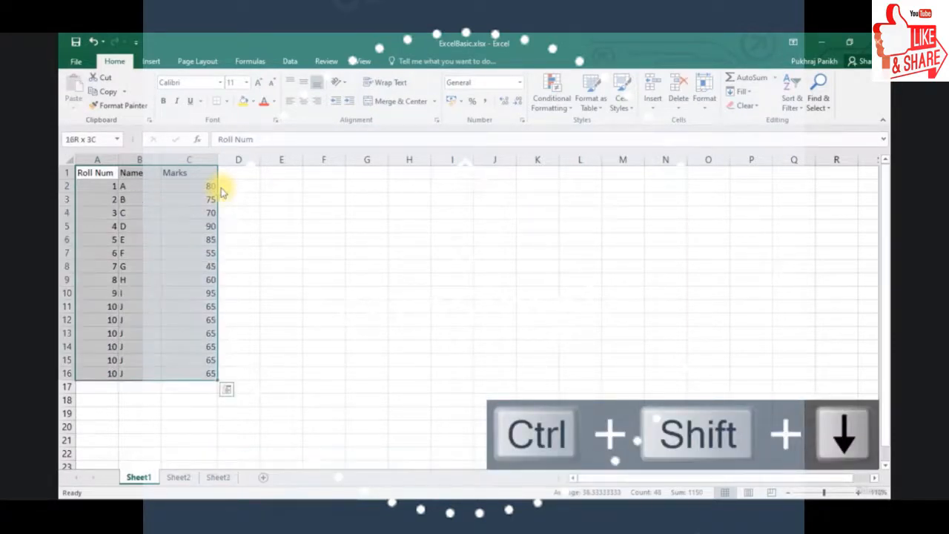
key(ctrl+q)
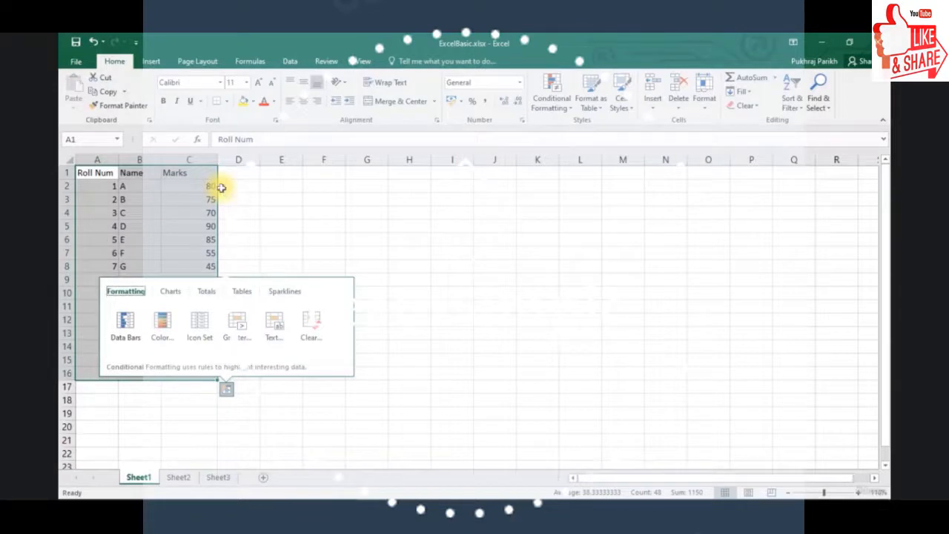
key(Escape)
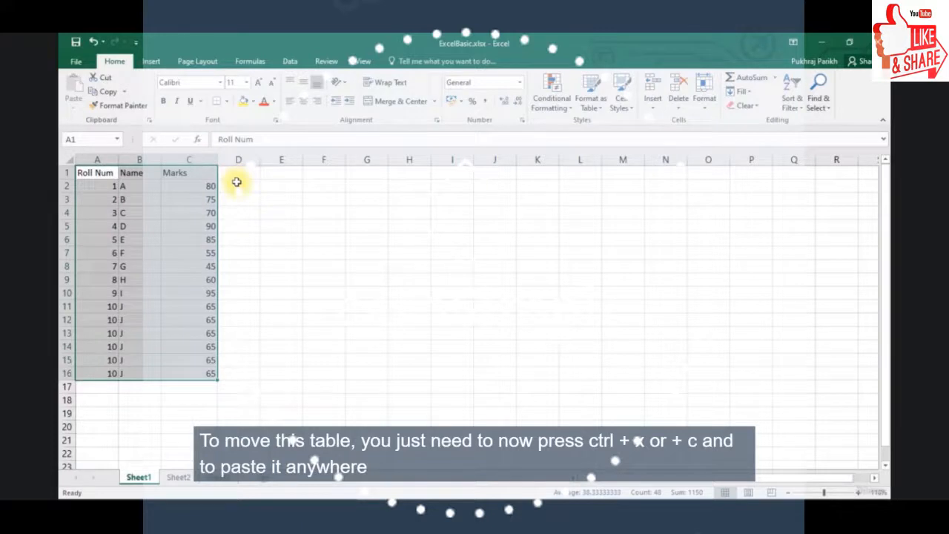
key(ctrl+x)
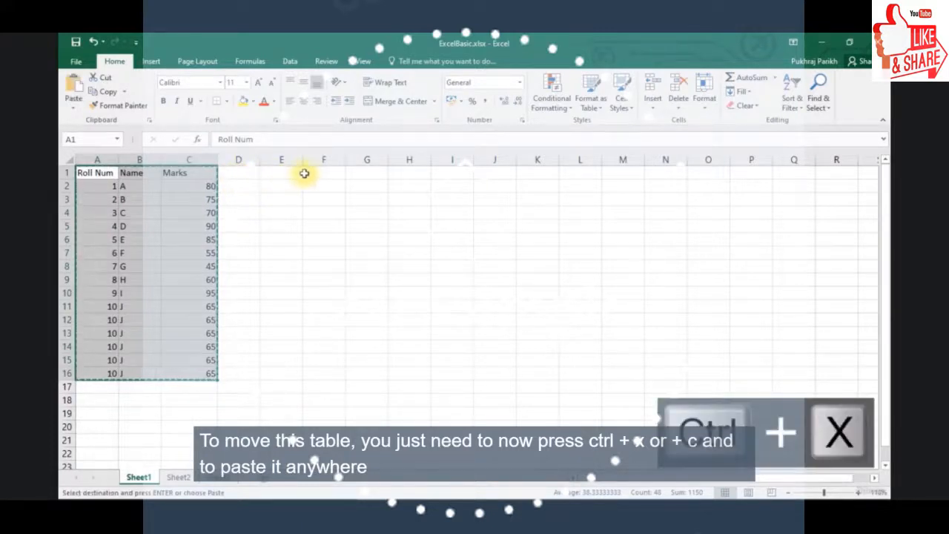
click(316, 174)
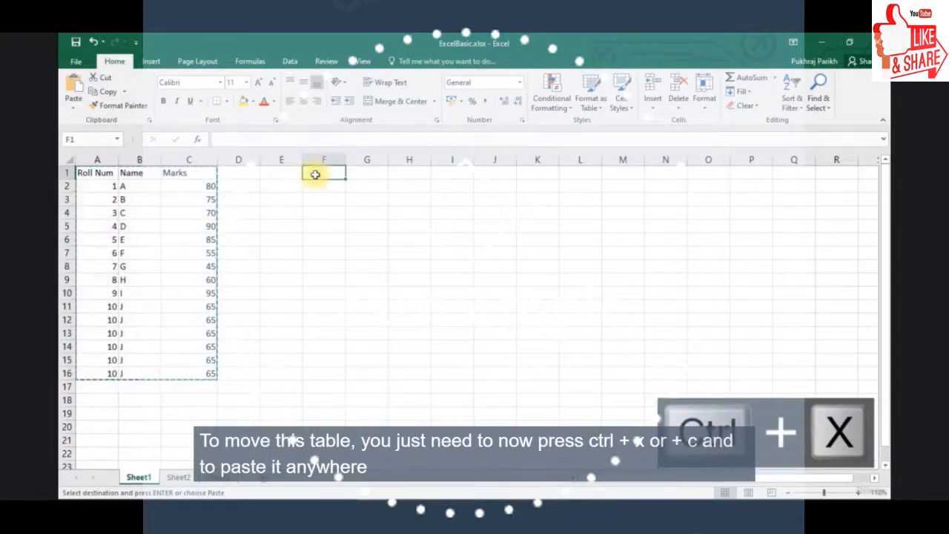
key(ctrl+v)
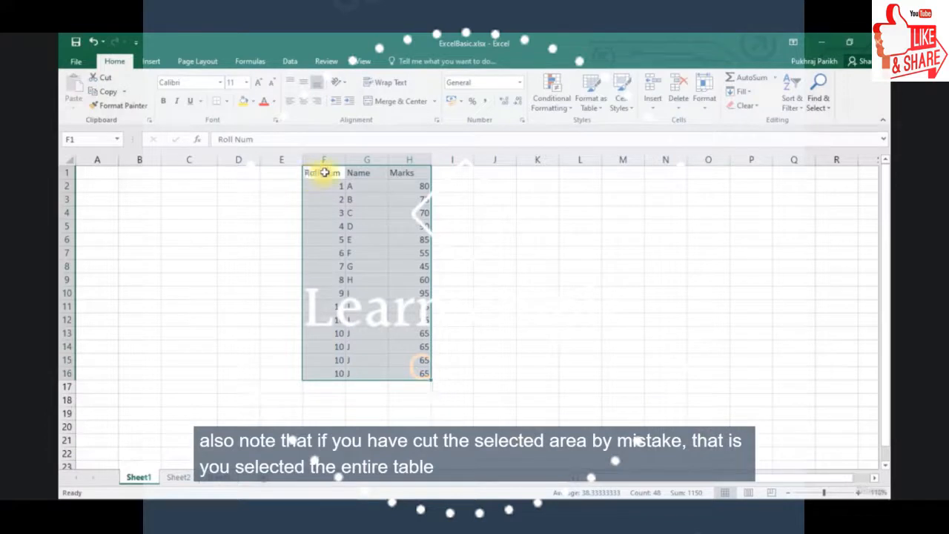
Cut the student table in F1:H16 and cancel the cut operation
key(ctrl+x)
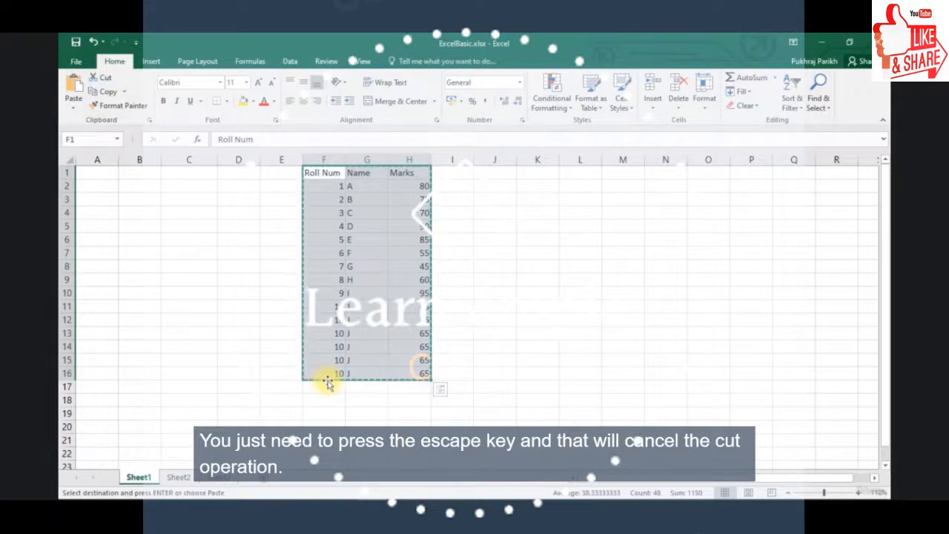
key(Escape)
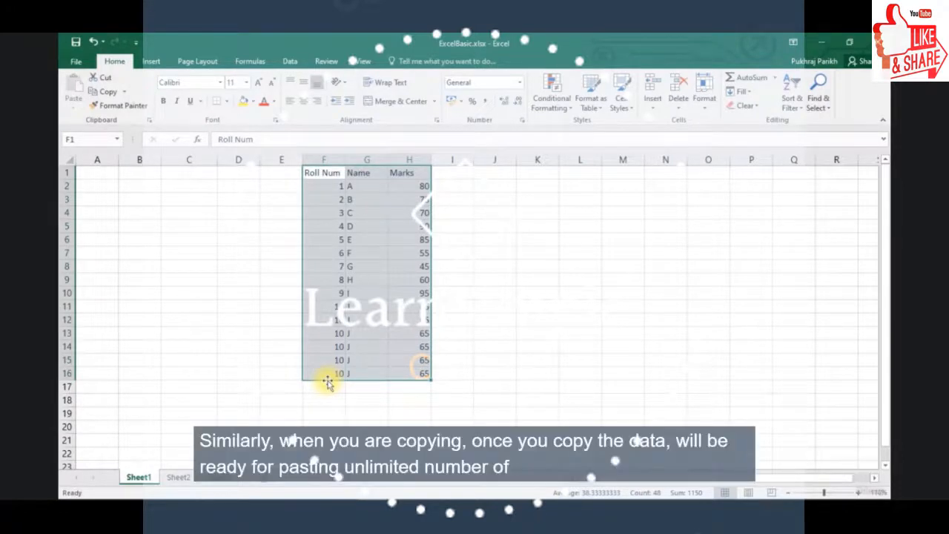
Copy the student table in F1:H16, paste it starting at cell A1, and end the copy mode
key(ctrl+c)
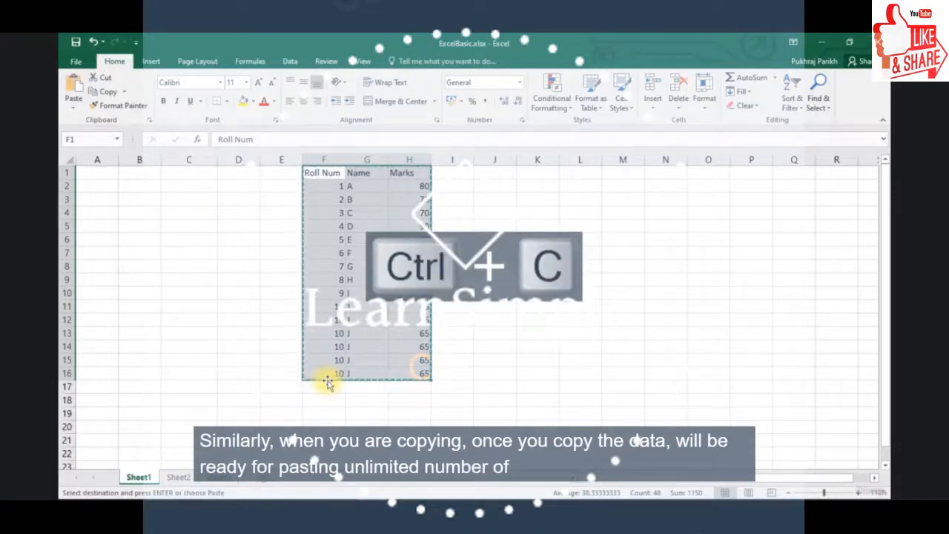
click(94, 173)
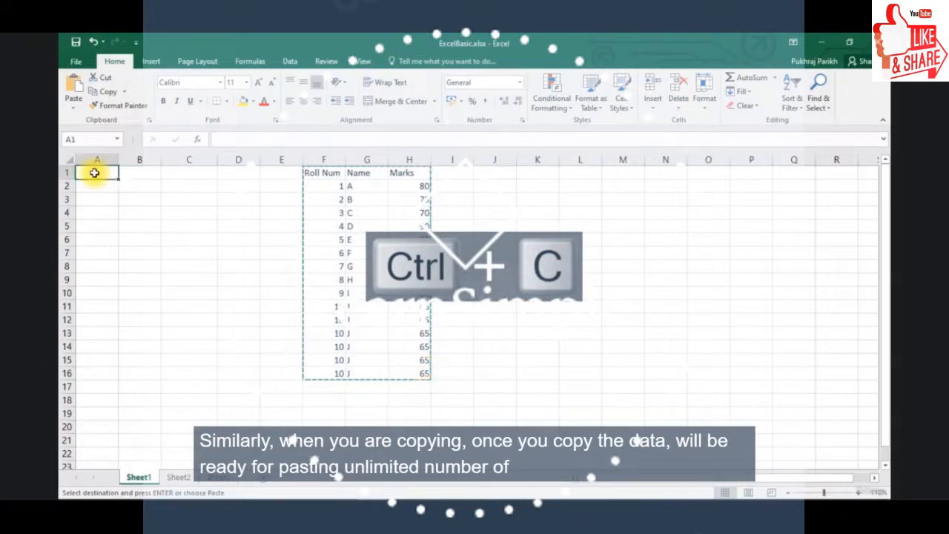
key(ctrl+v)
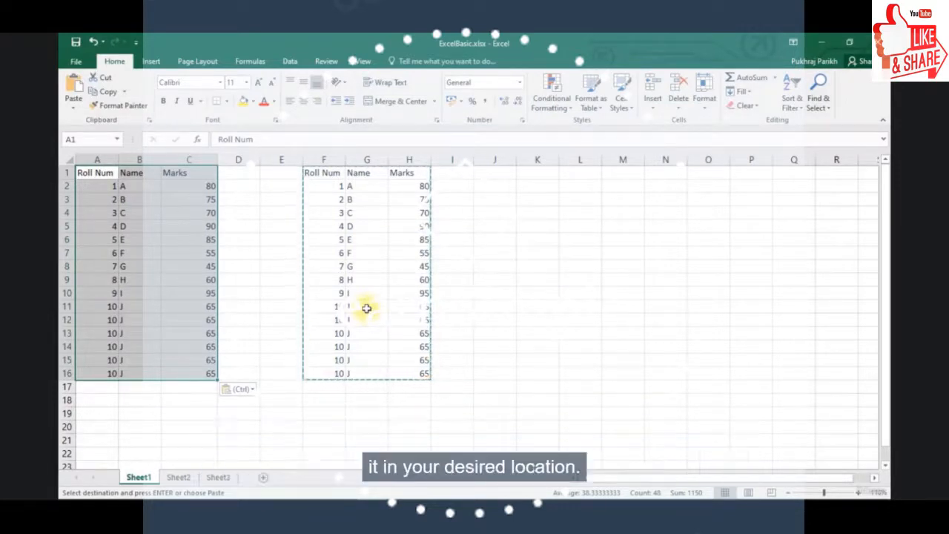
key(Escape)
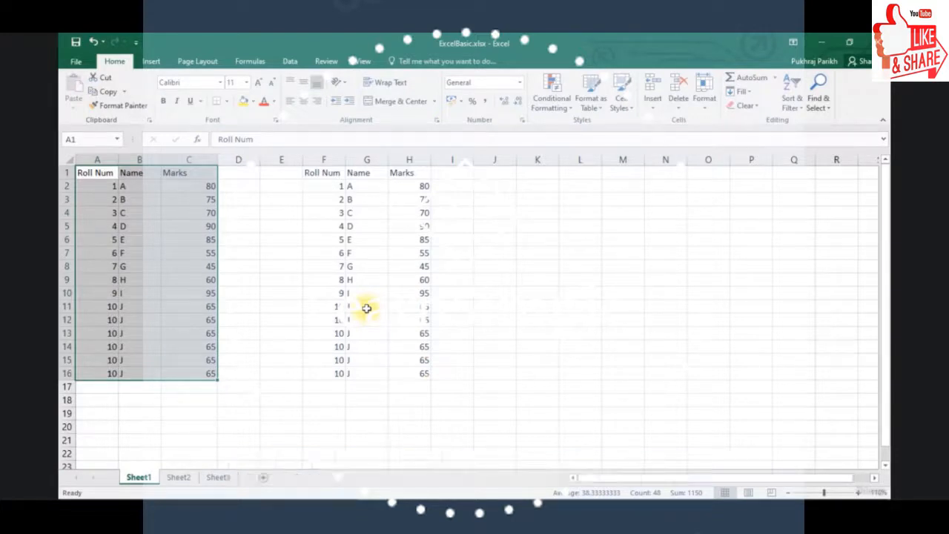
click(366, 309)
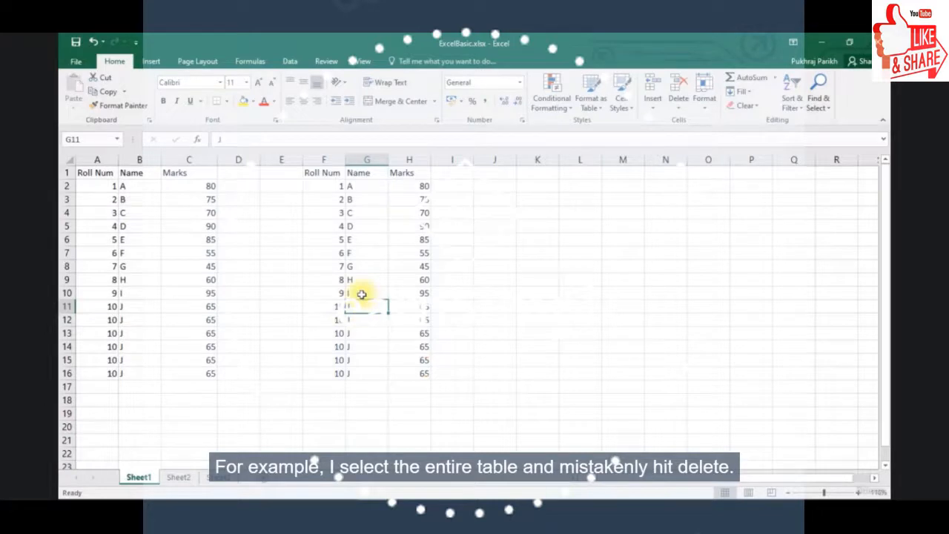
Delete the contents of the student table in F1:H16, undo the deletion, and deselect the table
click(327, 174)
drag(327, 174, 420, 369)
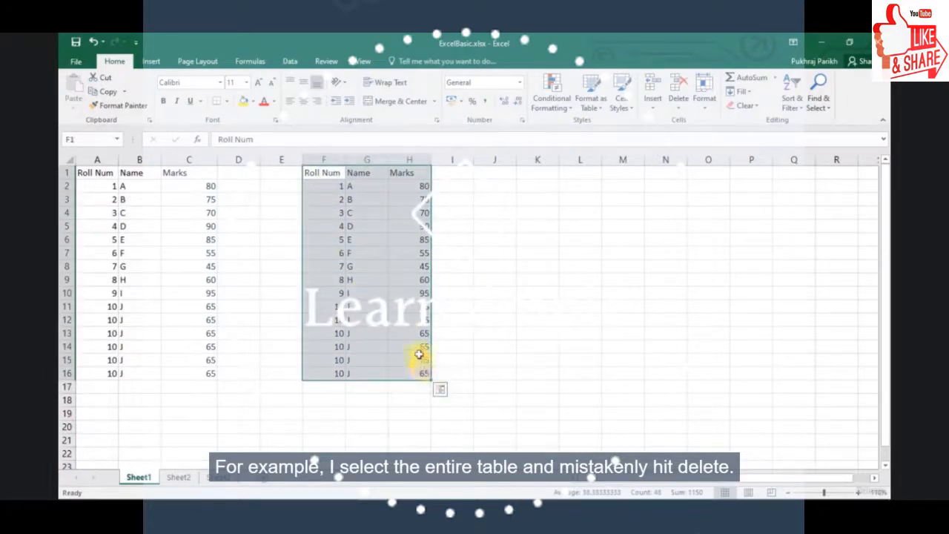
key(Delete)
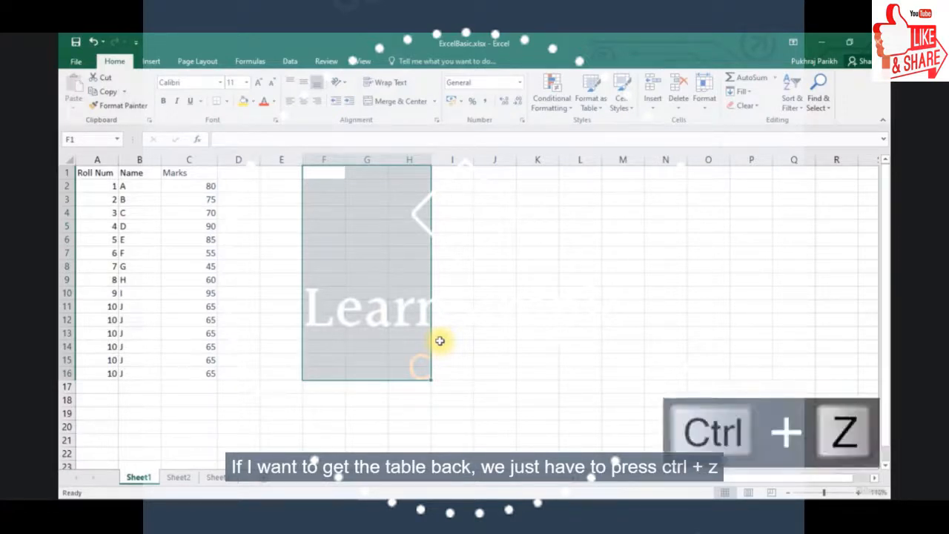
key(ctrl+z)
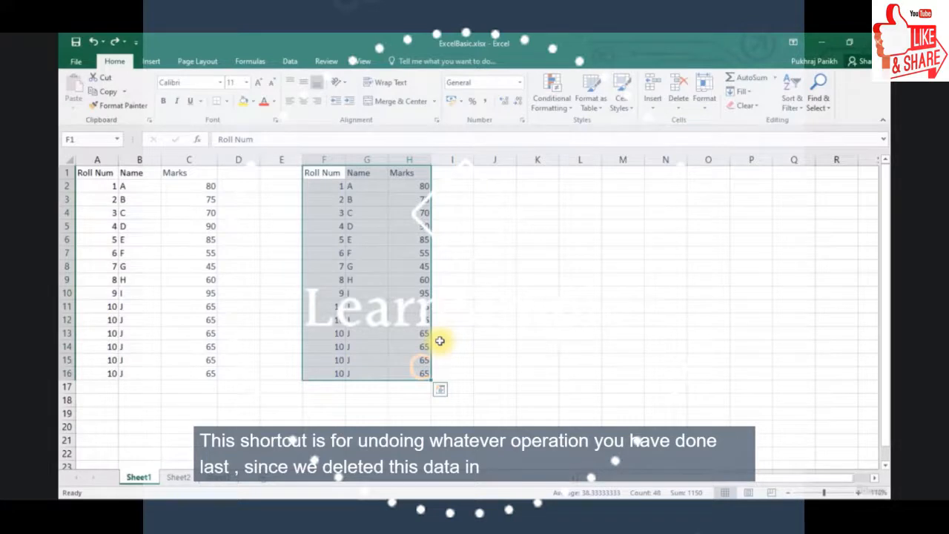
click(460, 282)
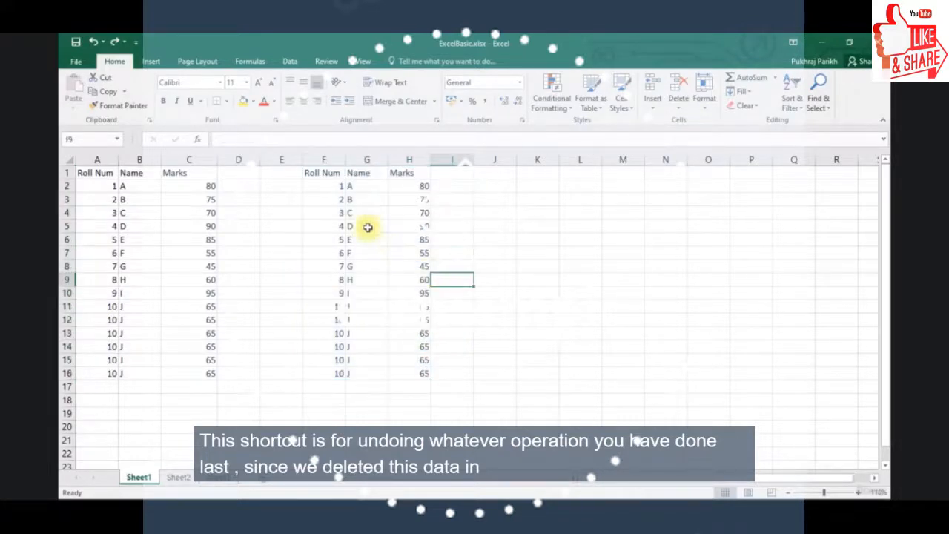
Rename the header in F1 to RN and the header in G1 to N, and undo both renames
click(363, 172)
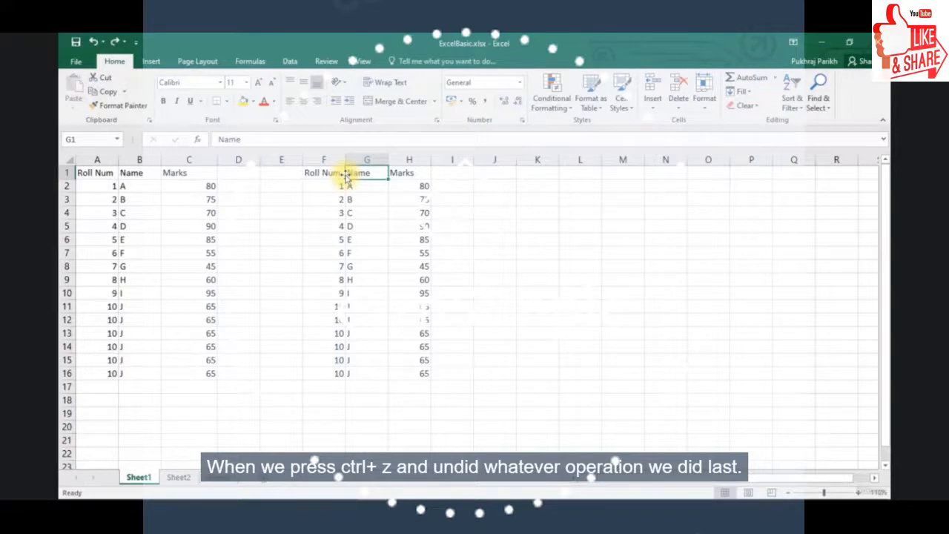
click(311, 171)
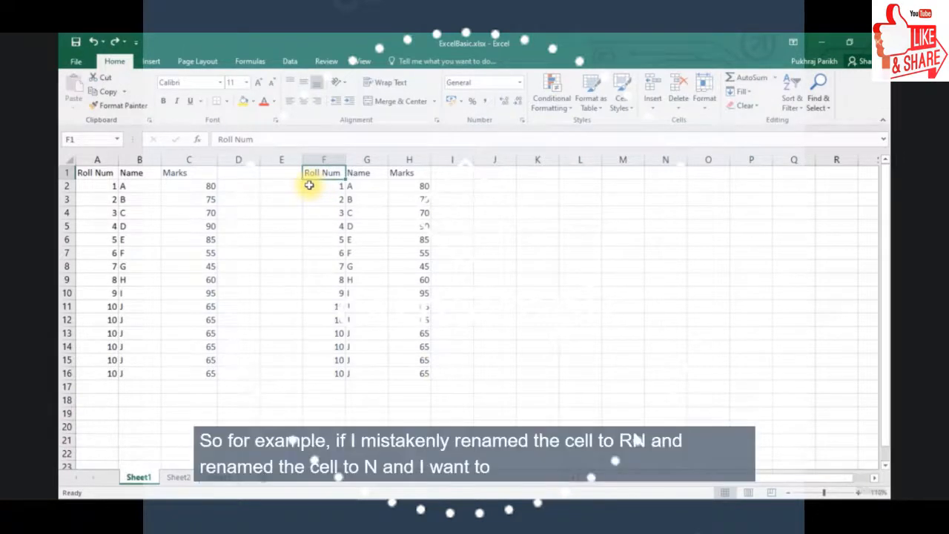
text(R)
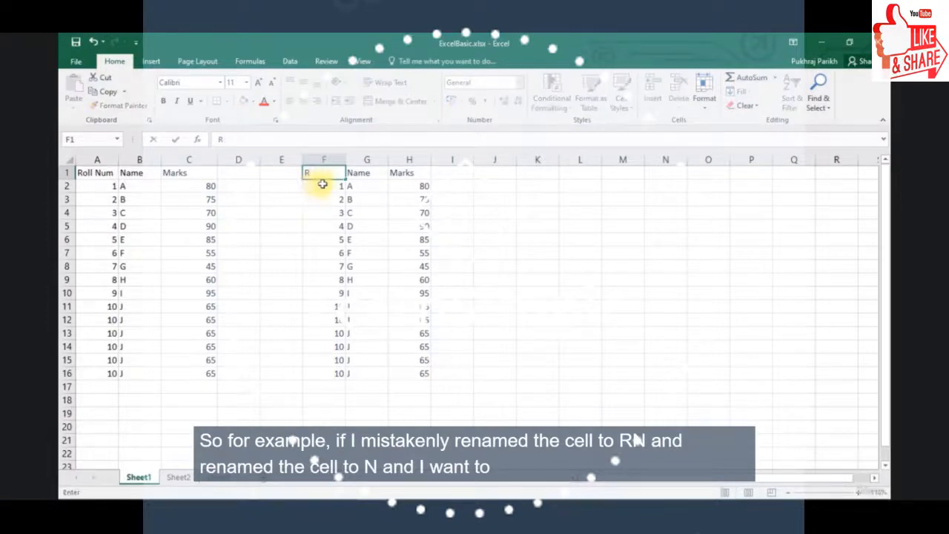
text(N)
click(359, 177)
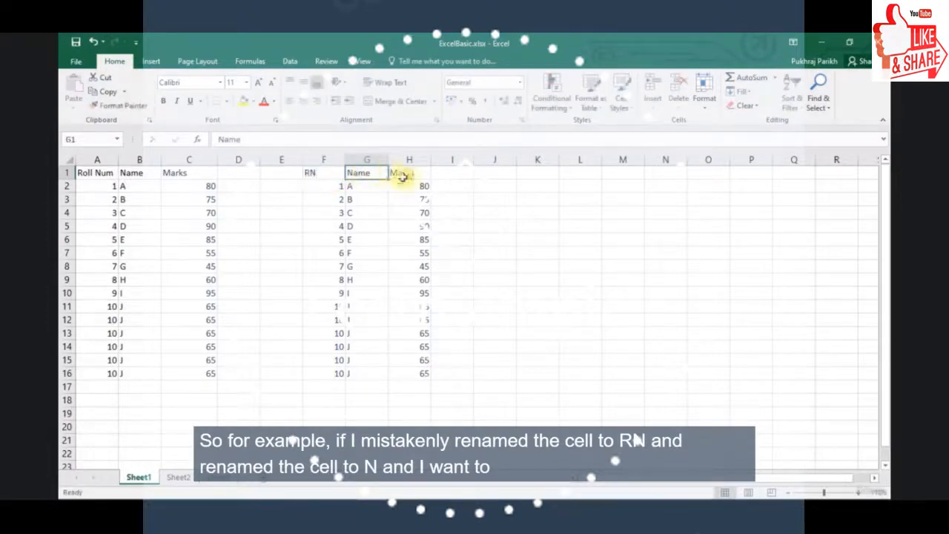
text(N)
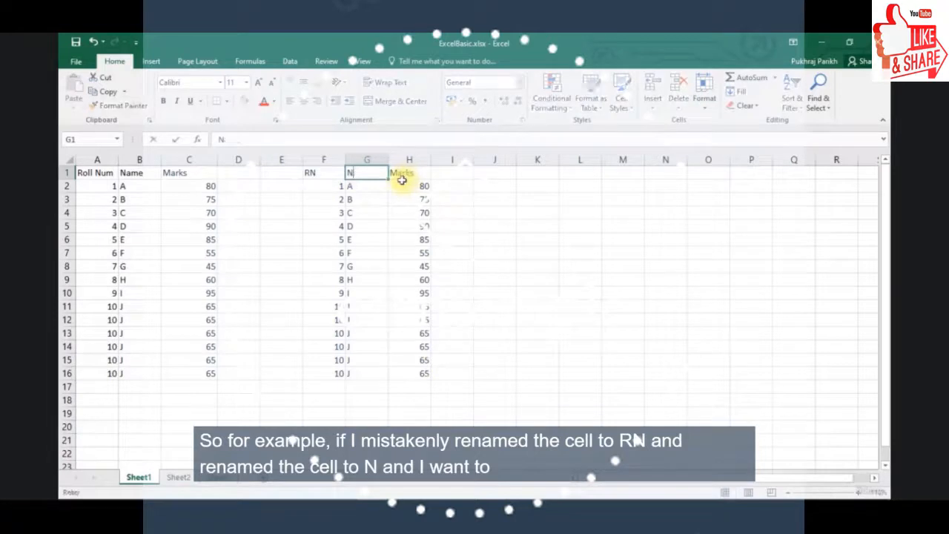
click(389, 198)
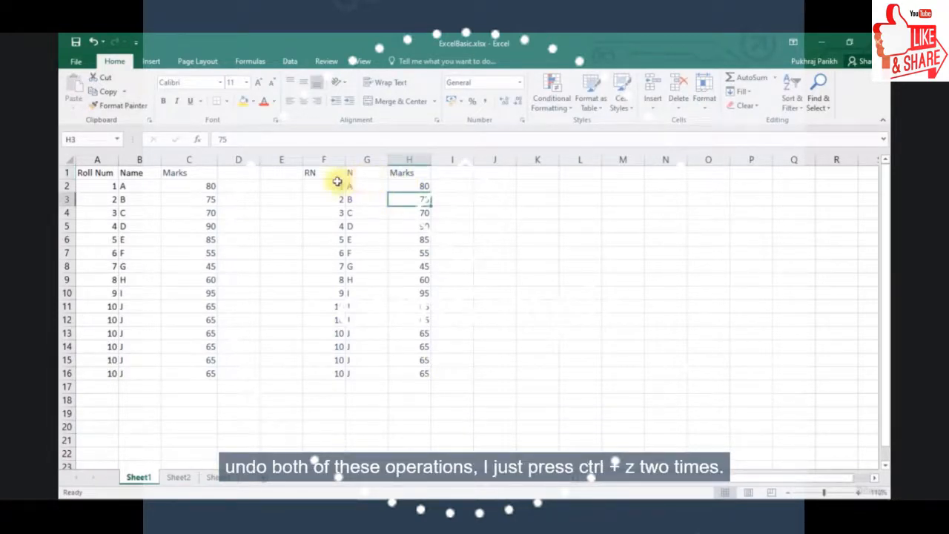
key(ctrl+z)
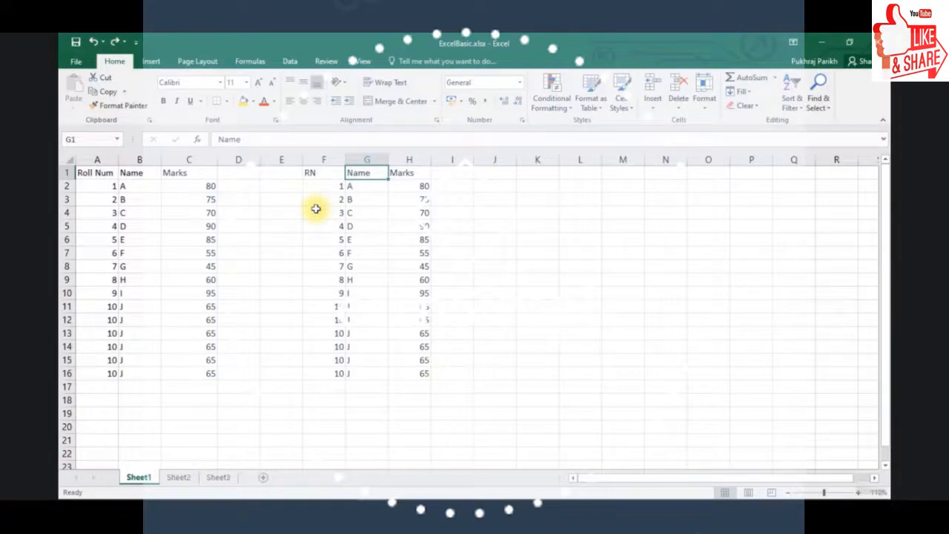
key(ctrl+z)
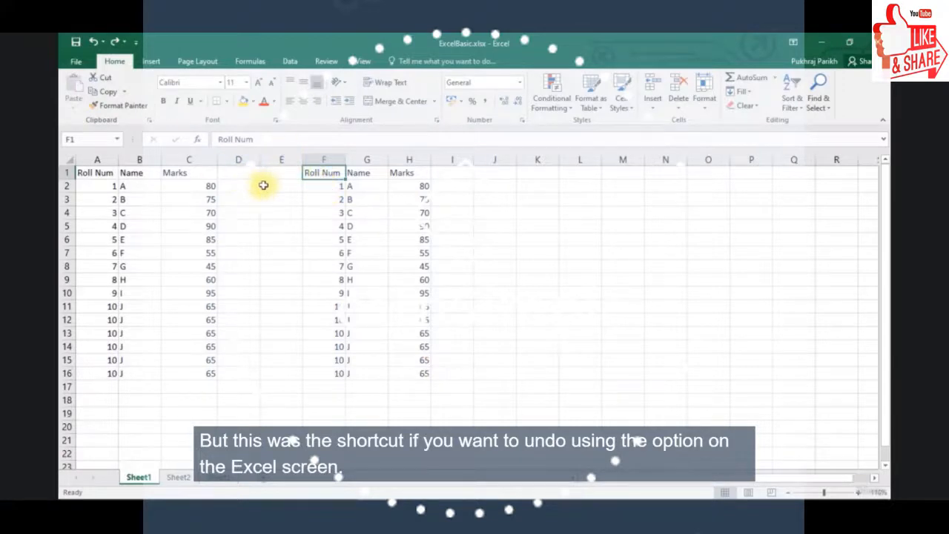
Undo the paste of the student table in A1:C16 and redo it
click(97, 46)
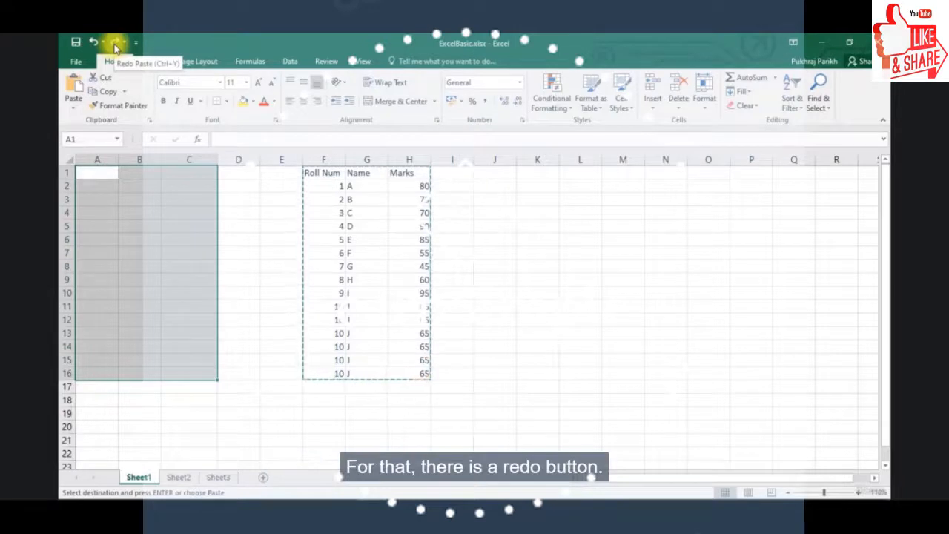
click(115, 45)
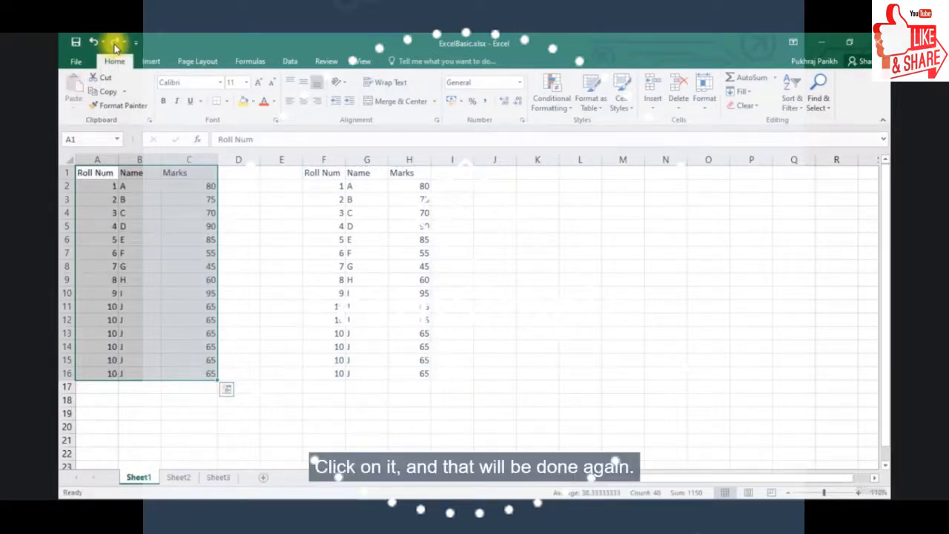